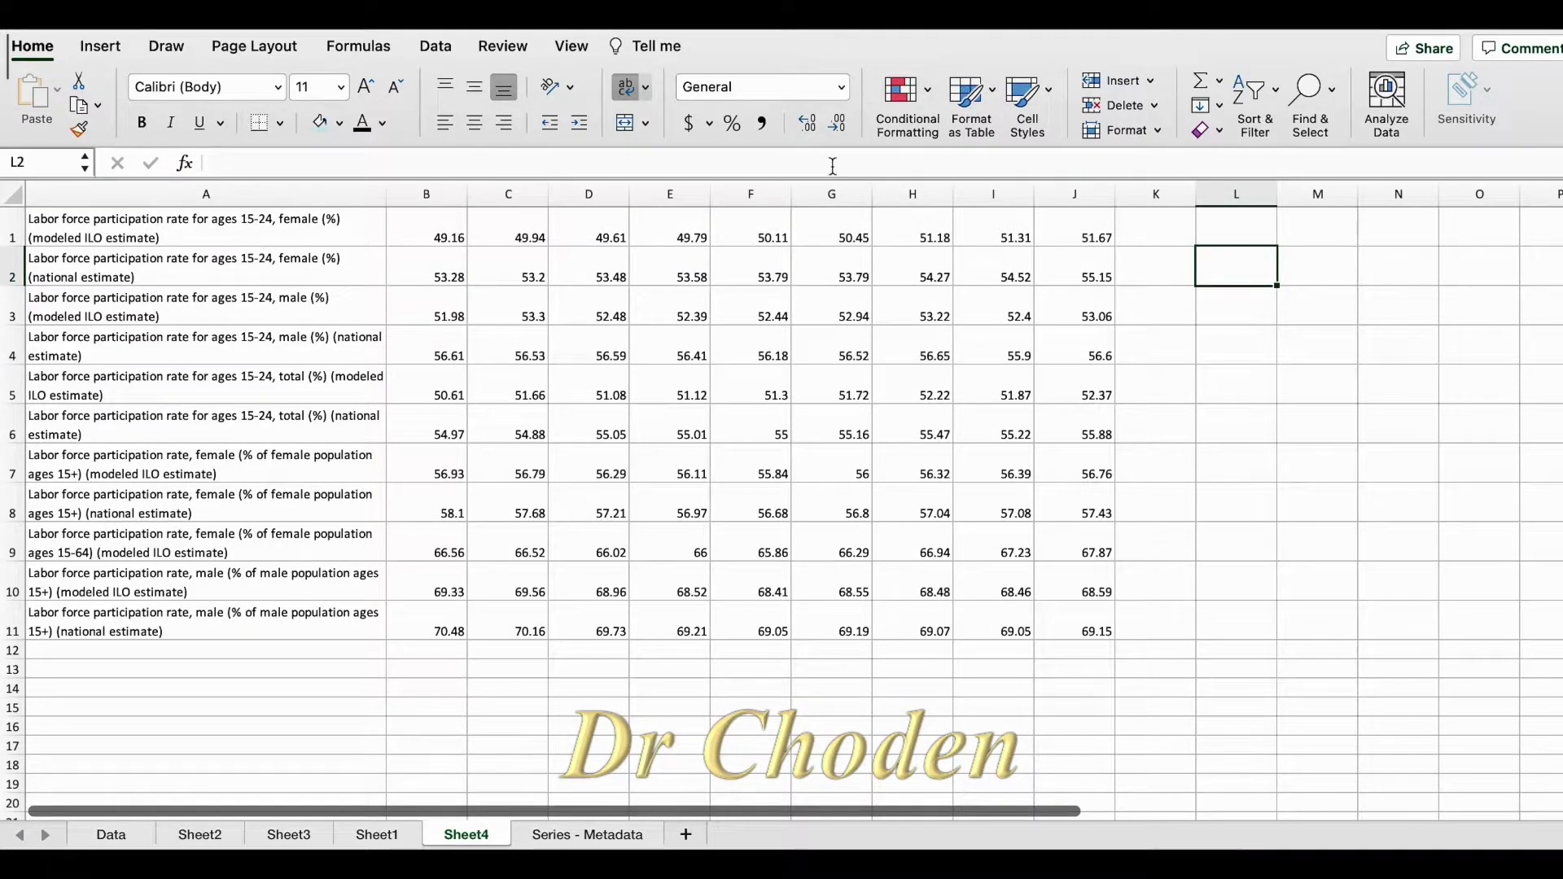
- Widen column K slightly and fill the whole column with light blue
click(1156, 194)
drag(1196, 193, 1234, 197)
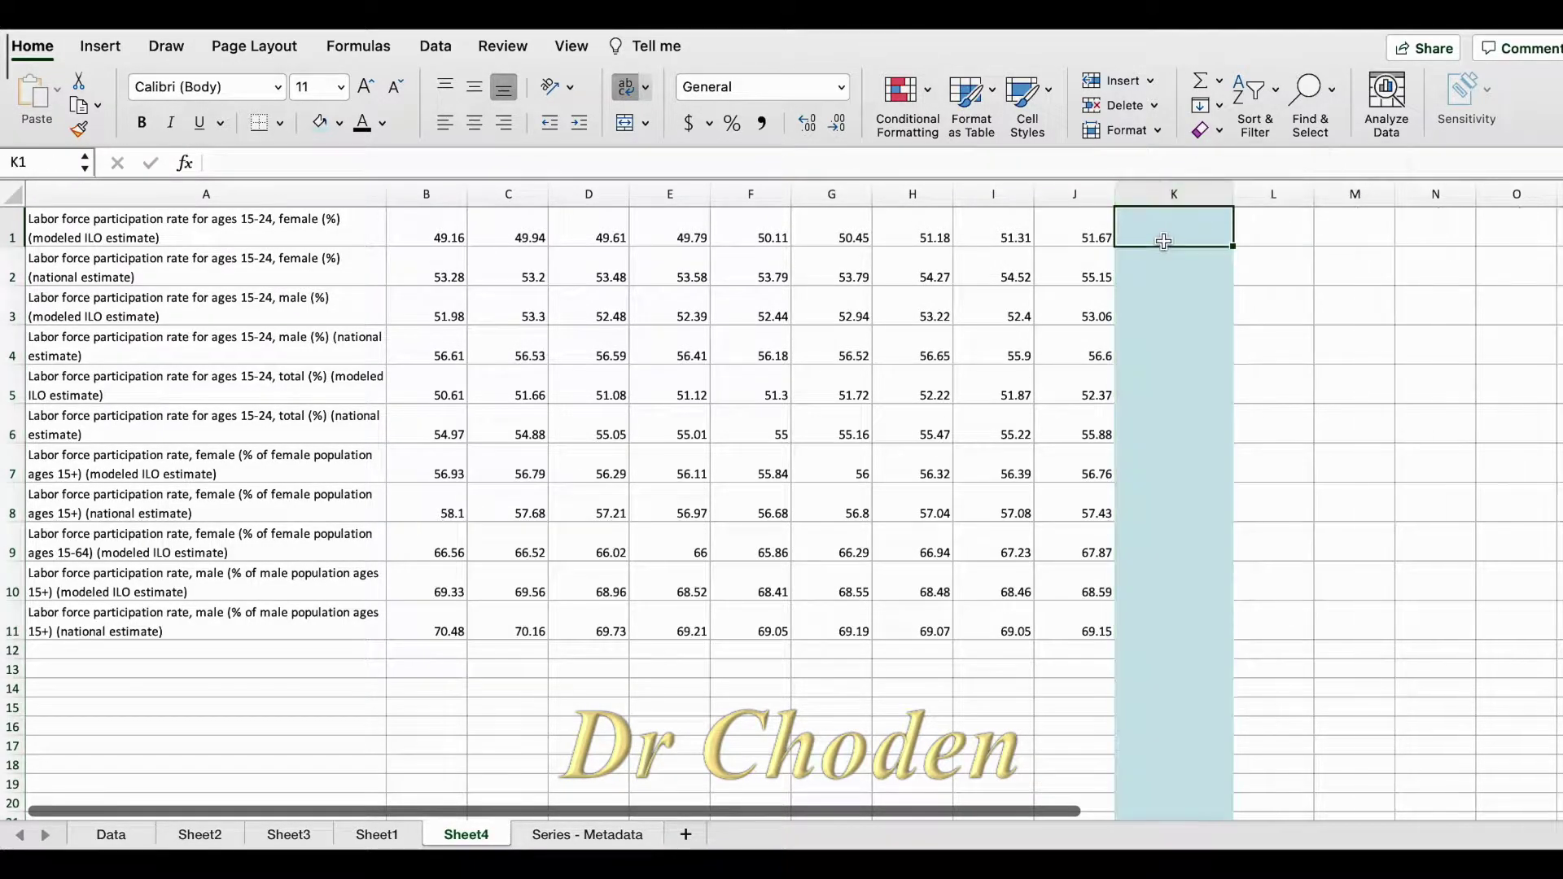
- Enter =LEFT(A1,5) in K1 to extract the first five characters of the label in A1
text(=)
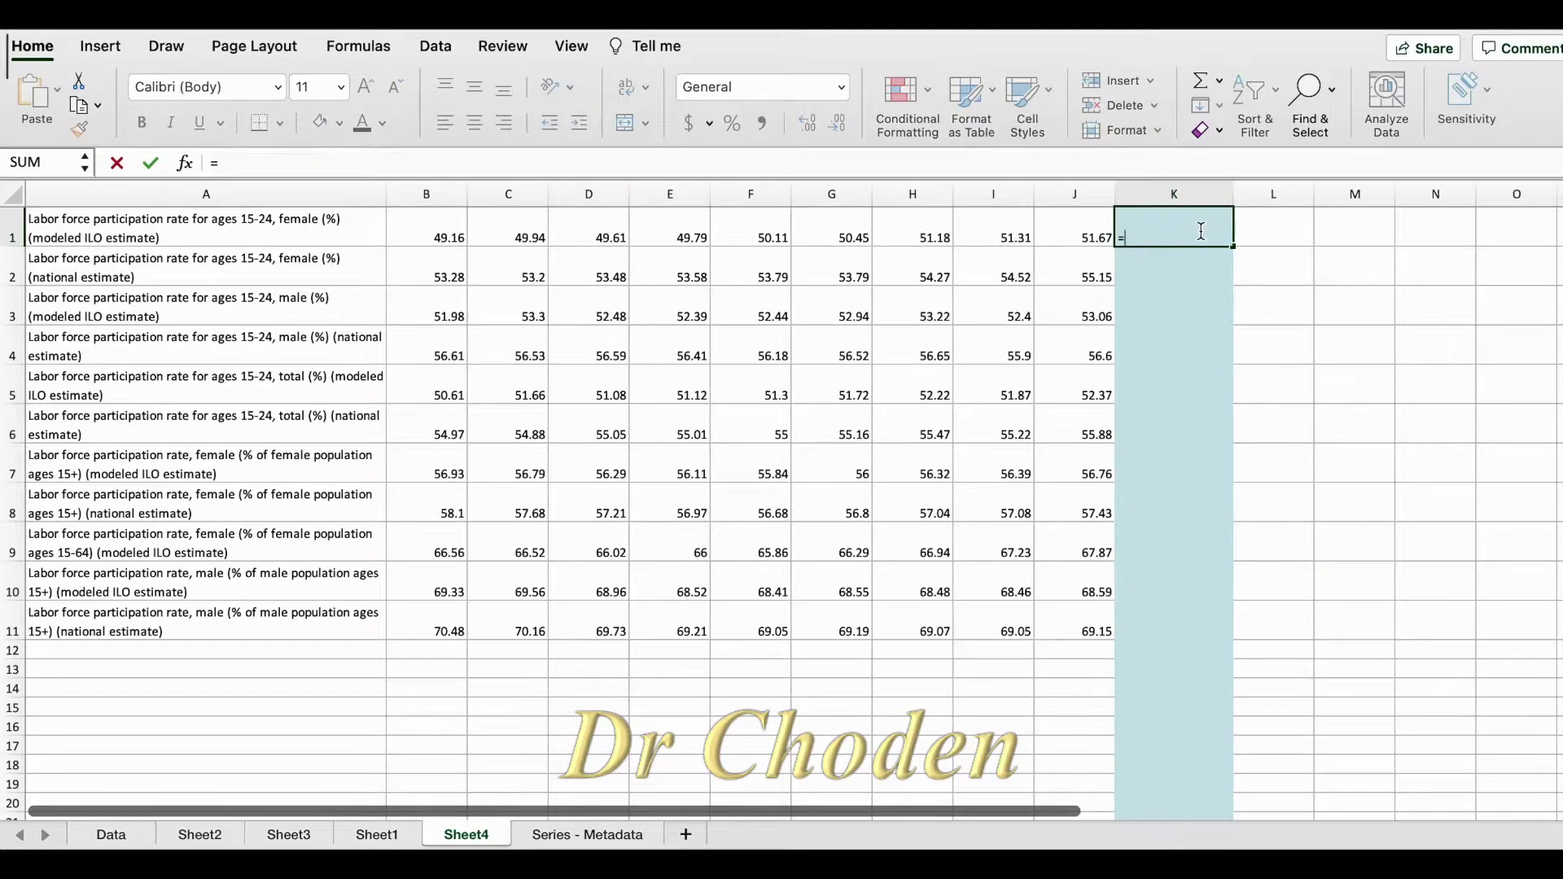
text(left)
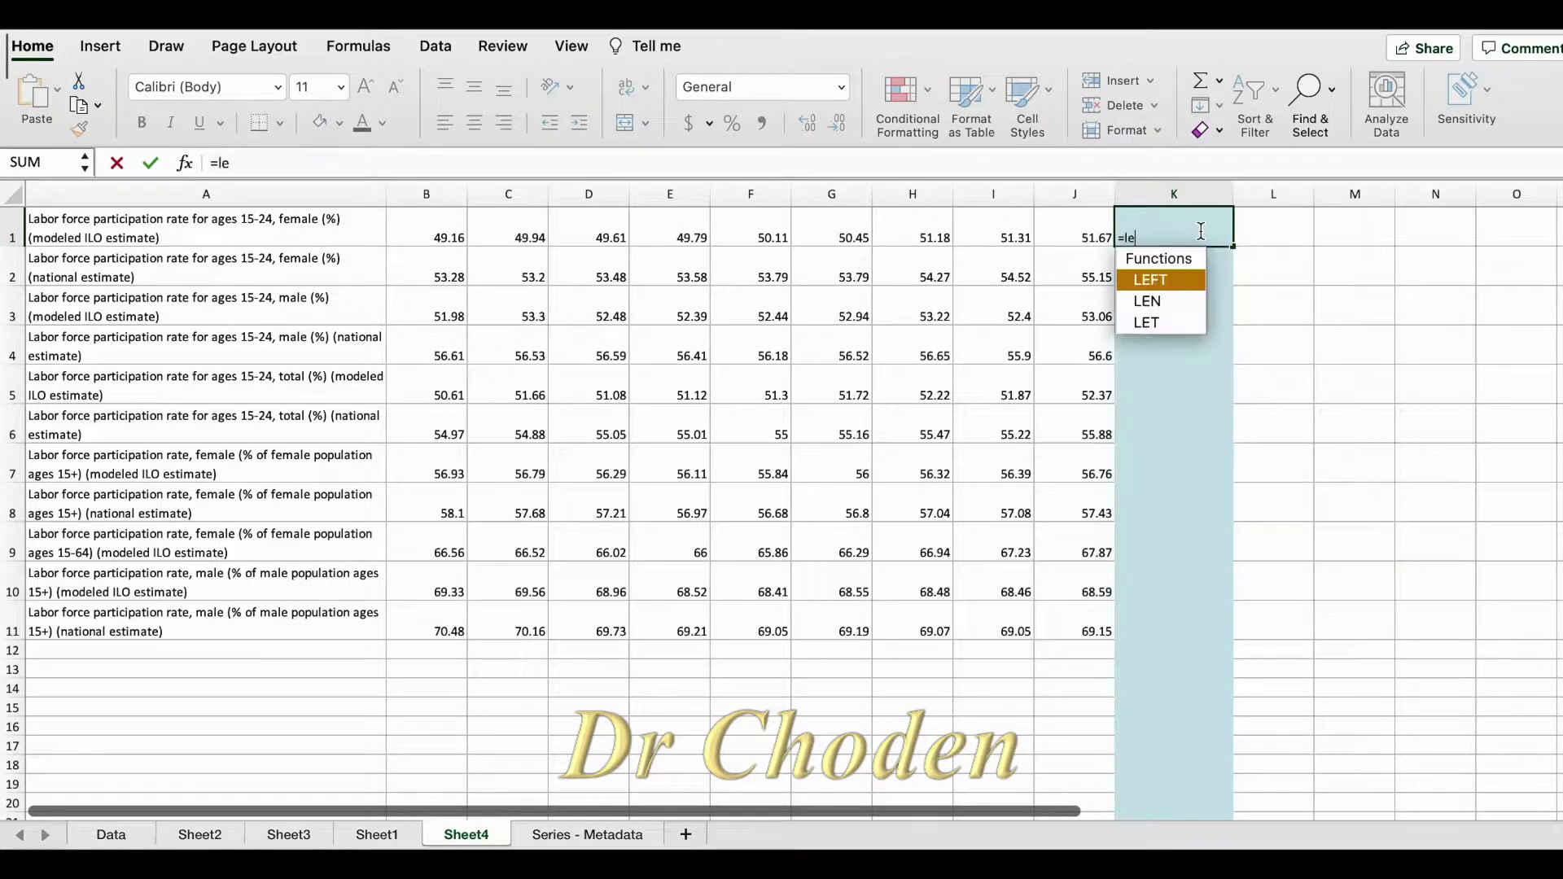
double_click(1157, 281)
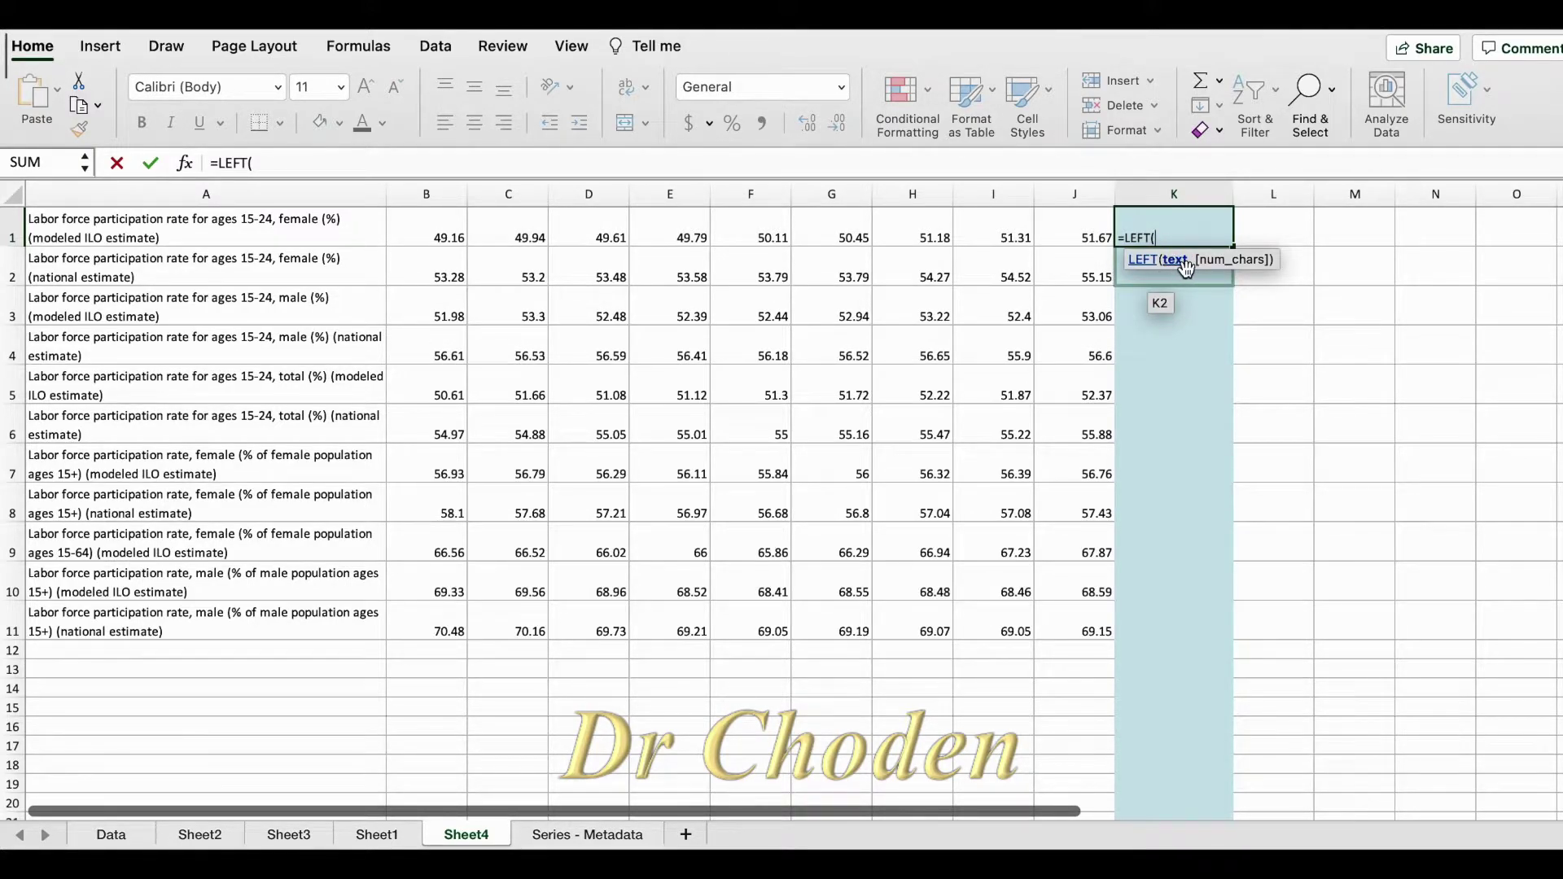
click(200, 235)
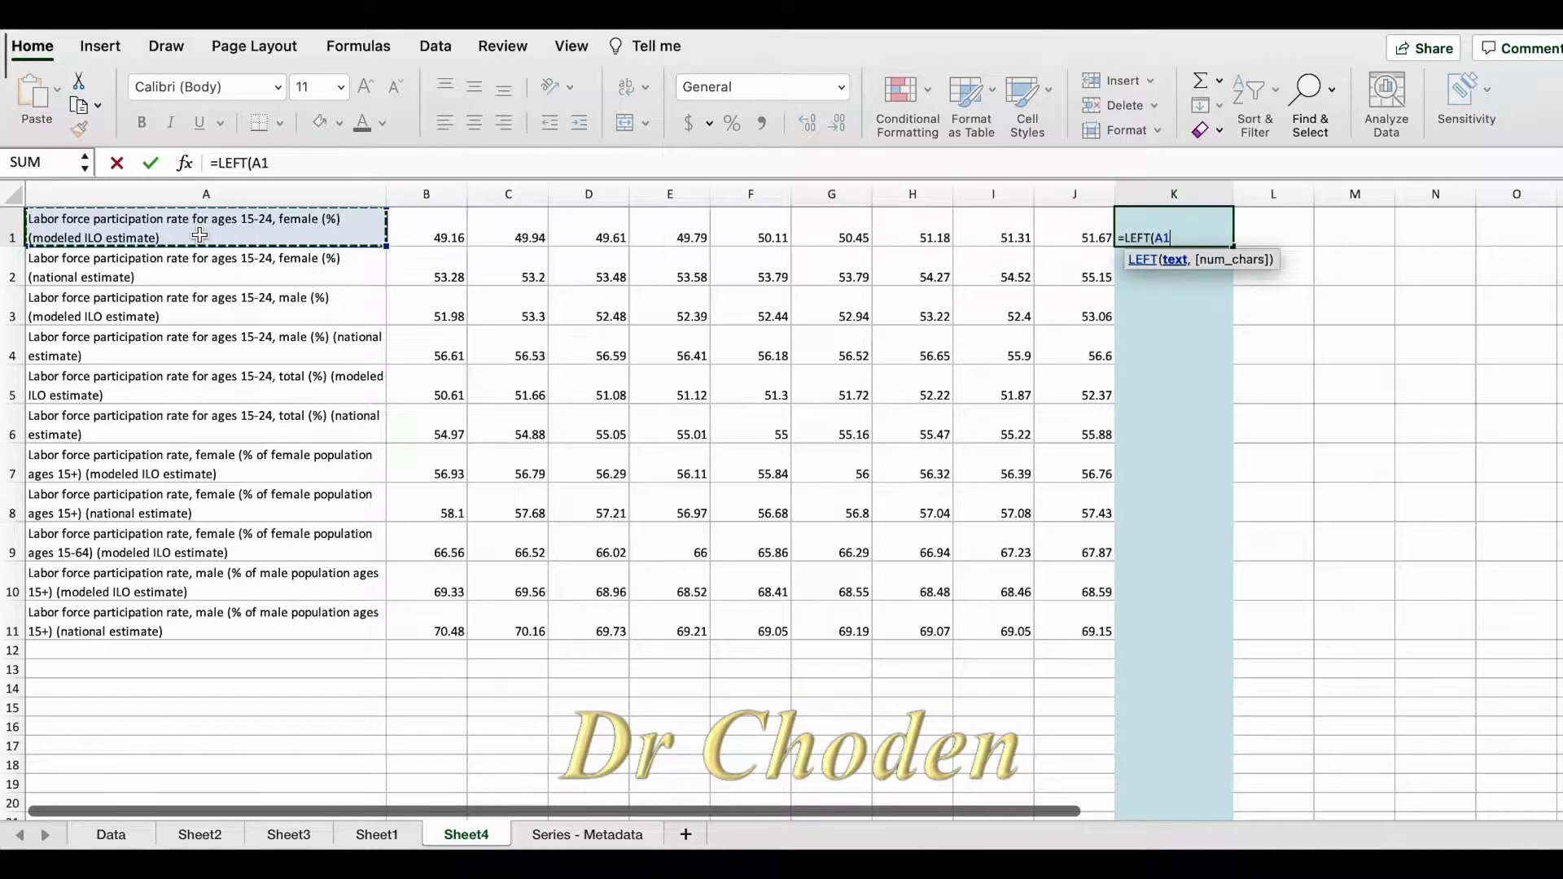
text(,)
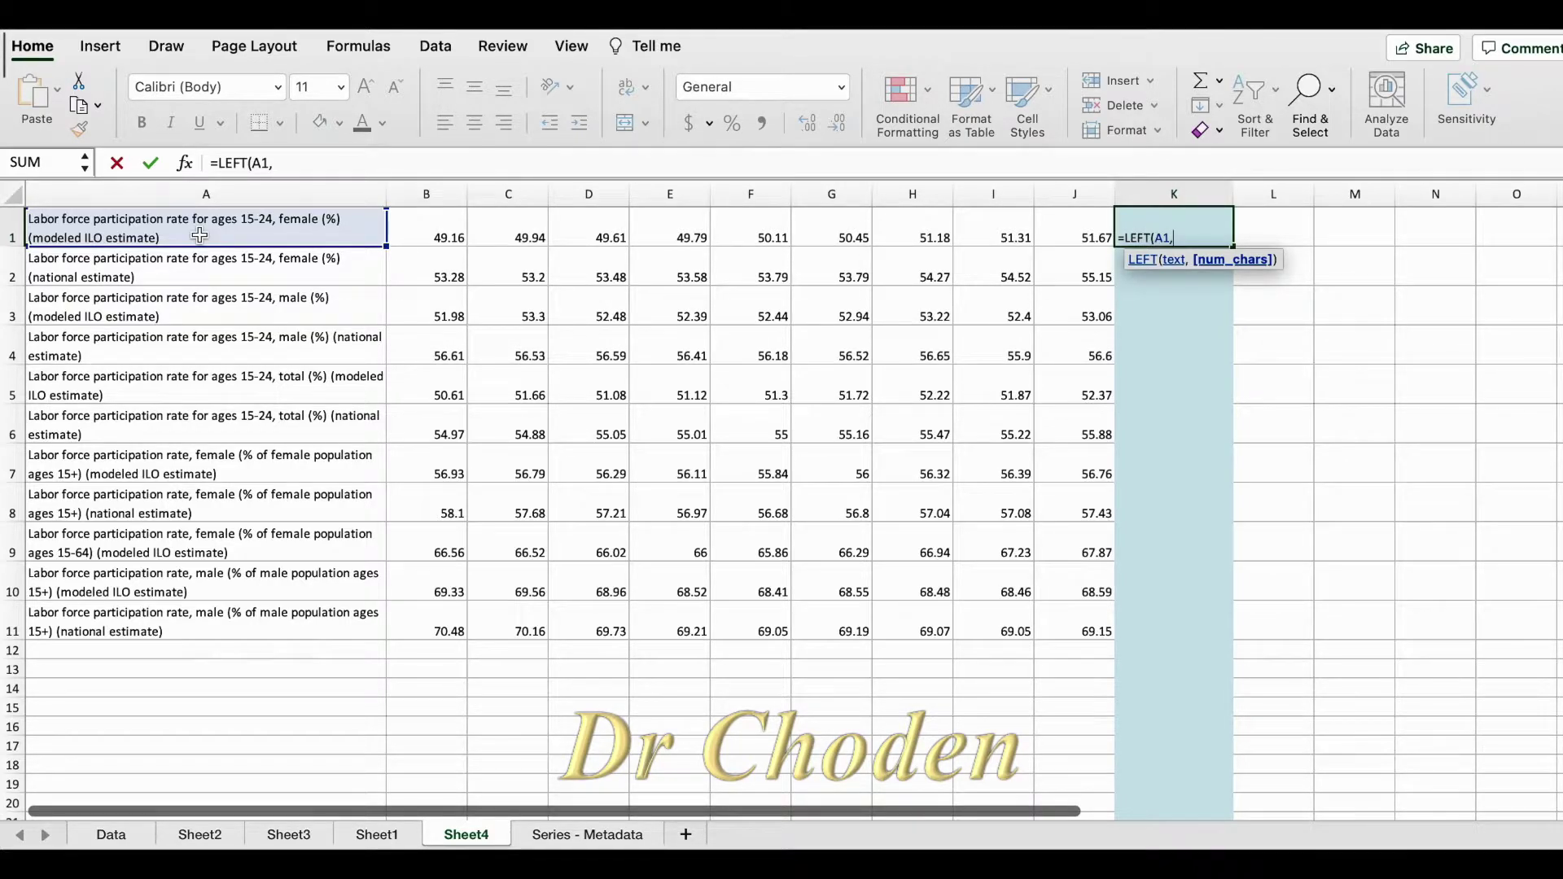
text(5))
key(Return)
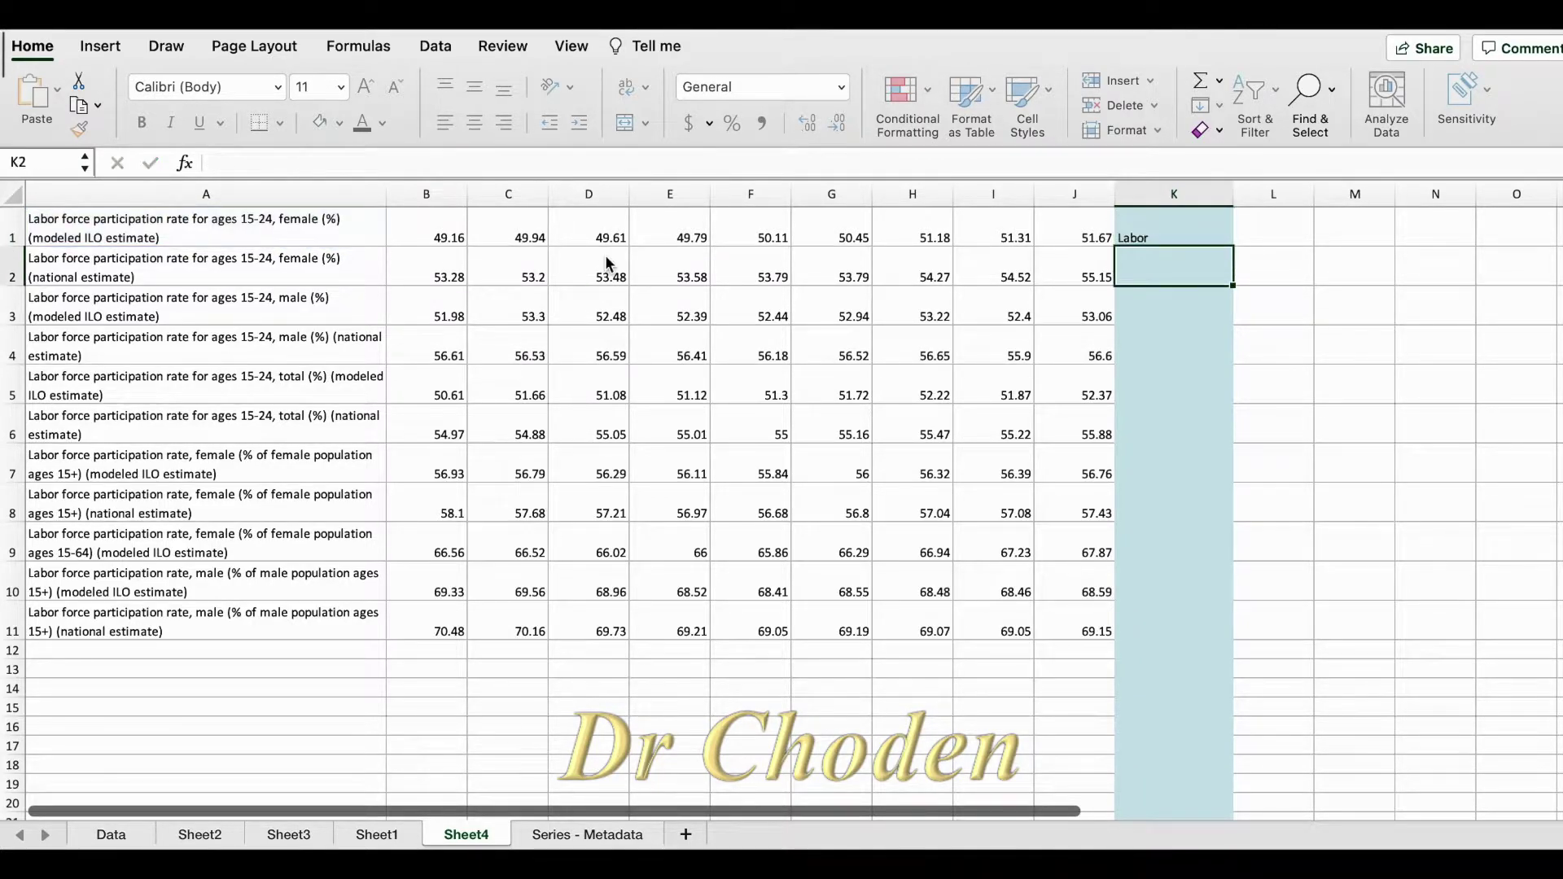
- Review the formula in K1 and shade the source label cell A1 in the same light blue as column K
key(Up)
click(1176, 295)
click(1160, 230)
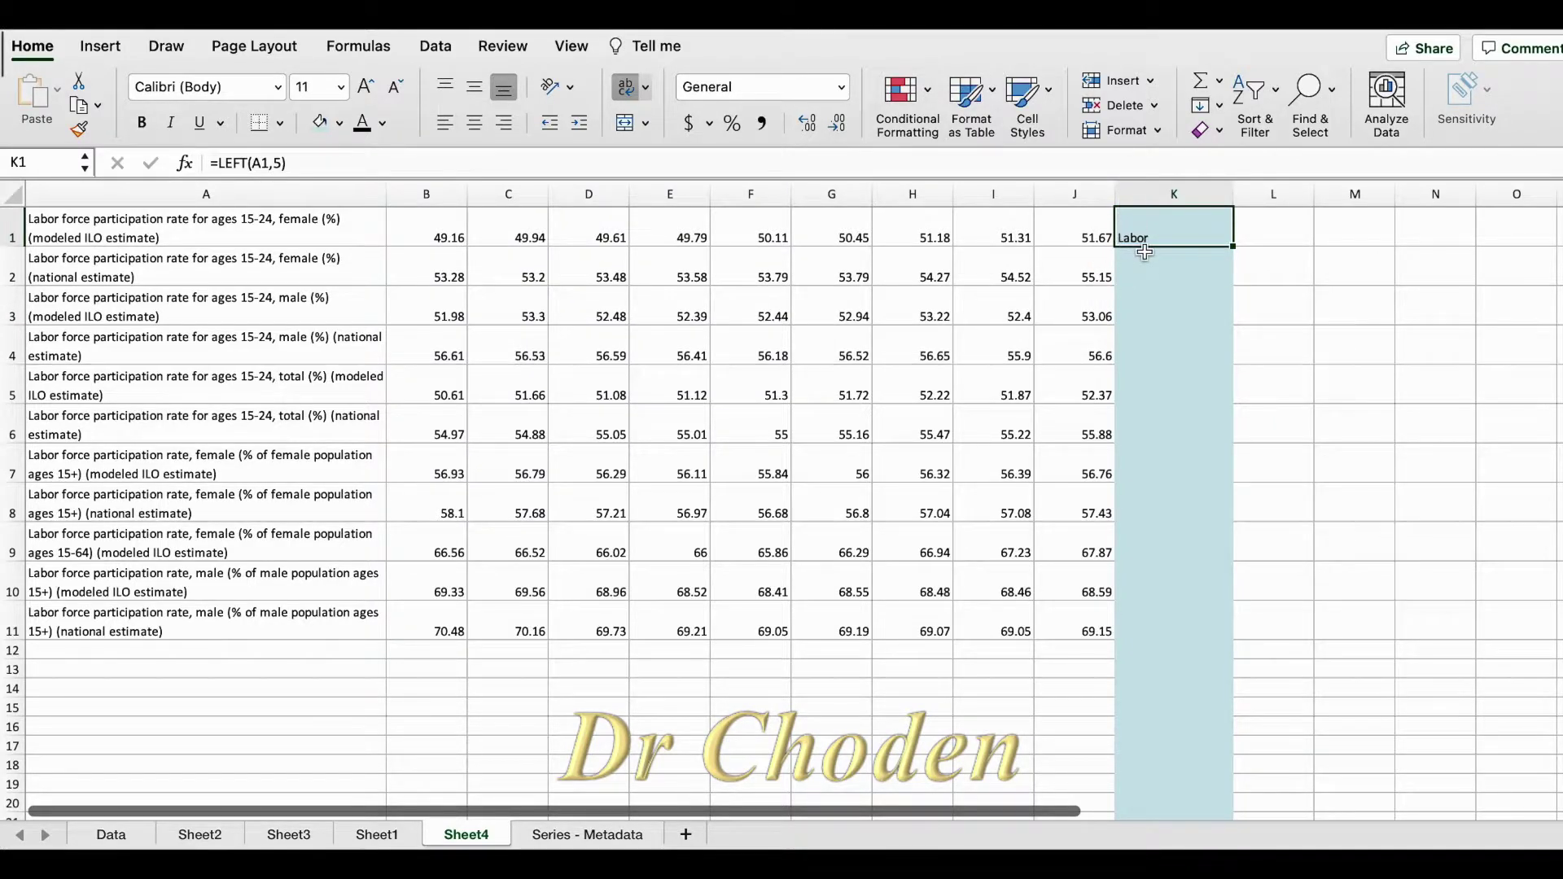
click(72, 224)
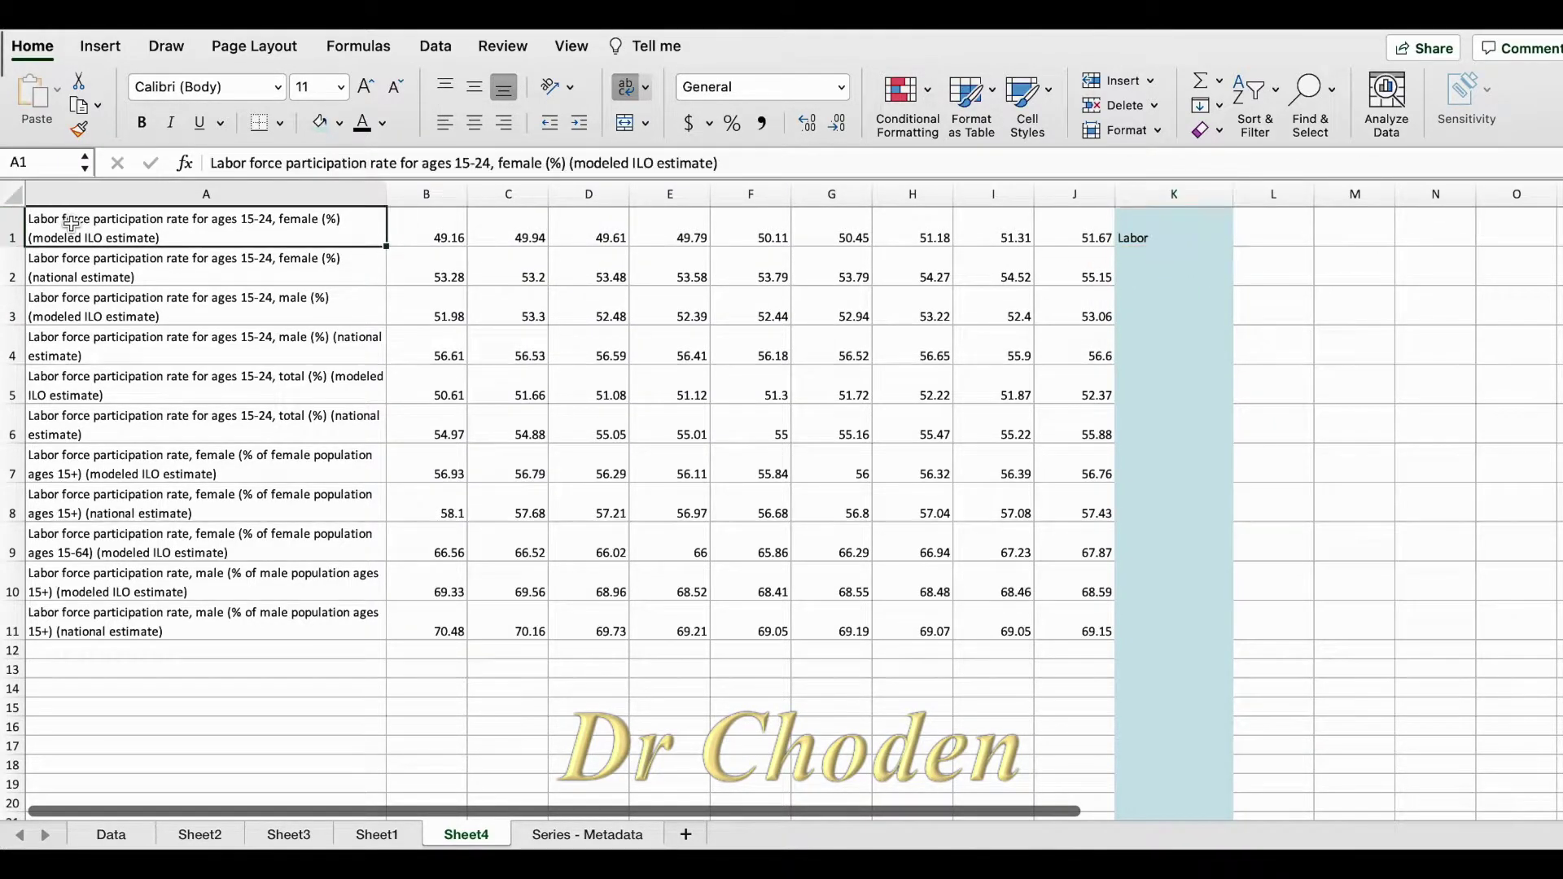
click(319, 122)
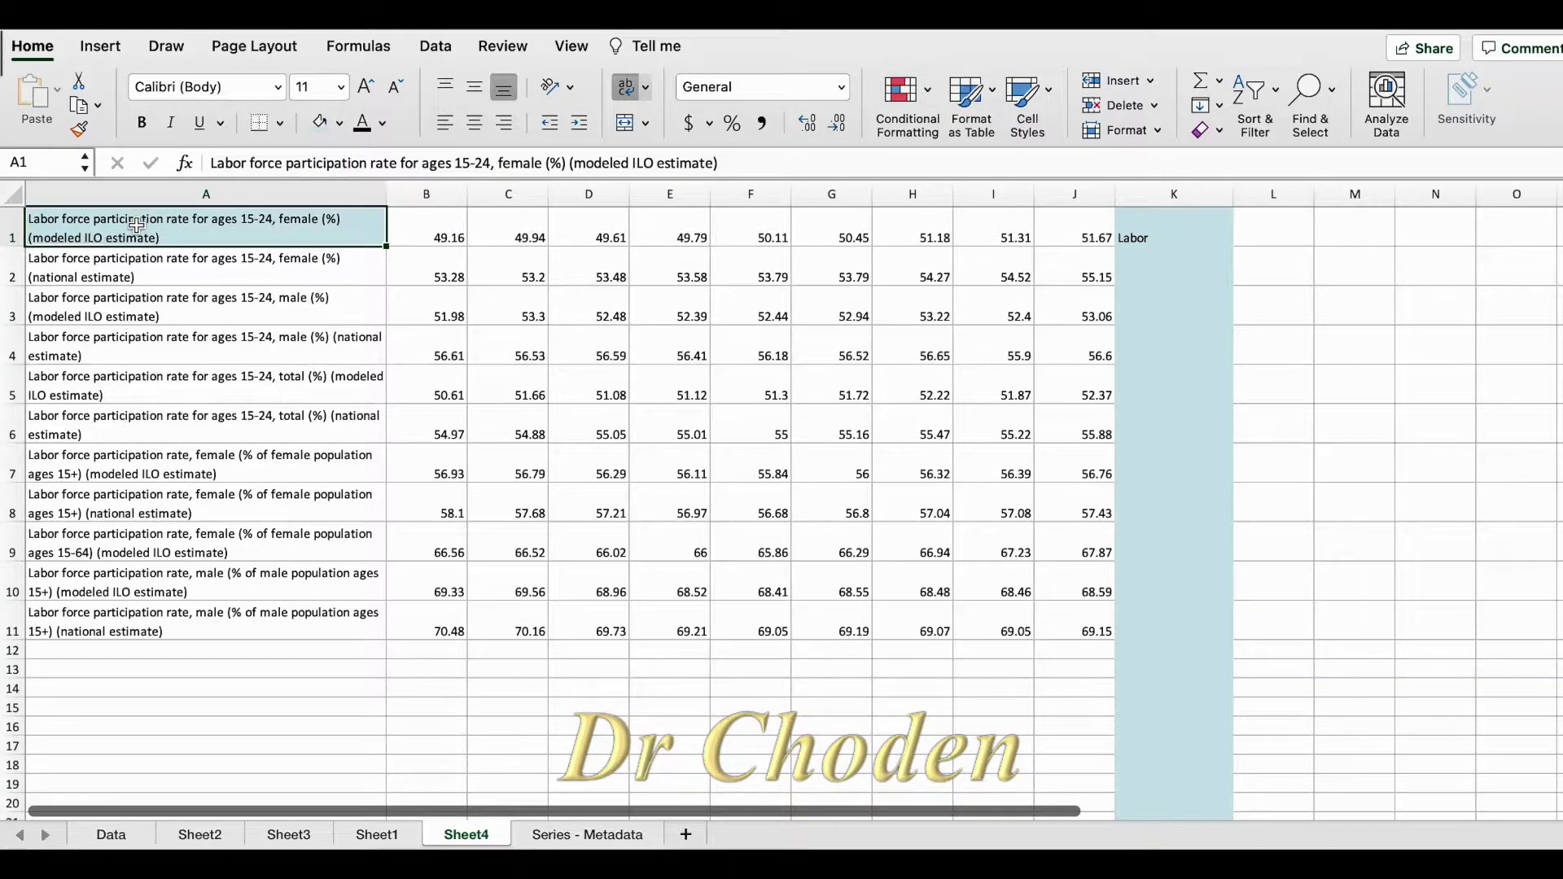
- Enter =MID(A2,7,5) in K2 to extract five characters of the A2 label starting at the seventh
click(1160, 293)
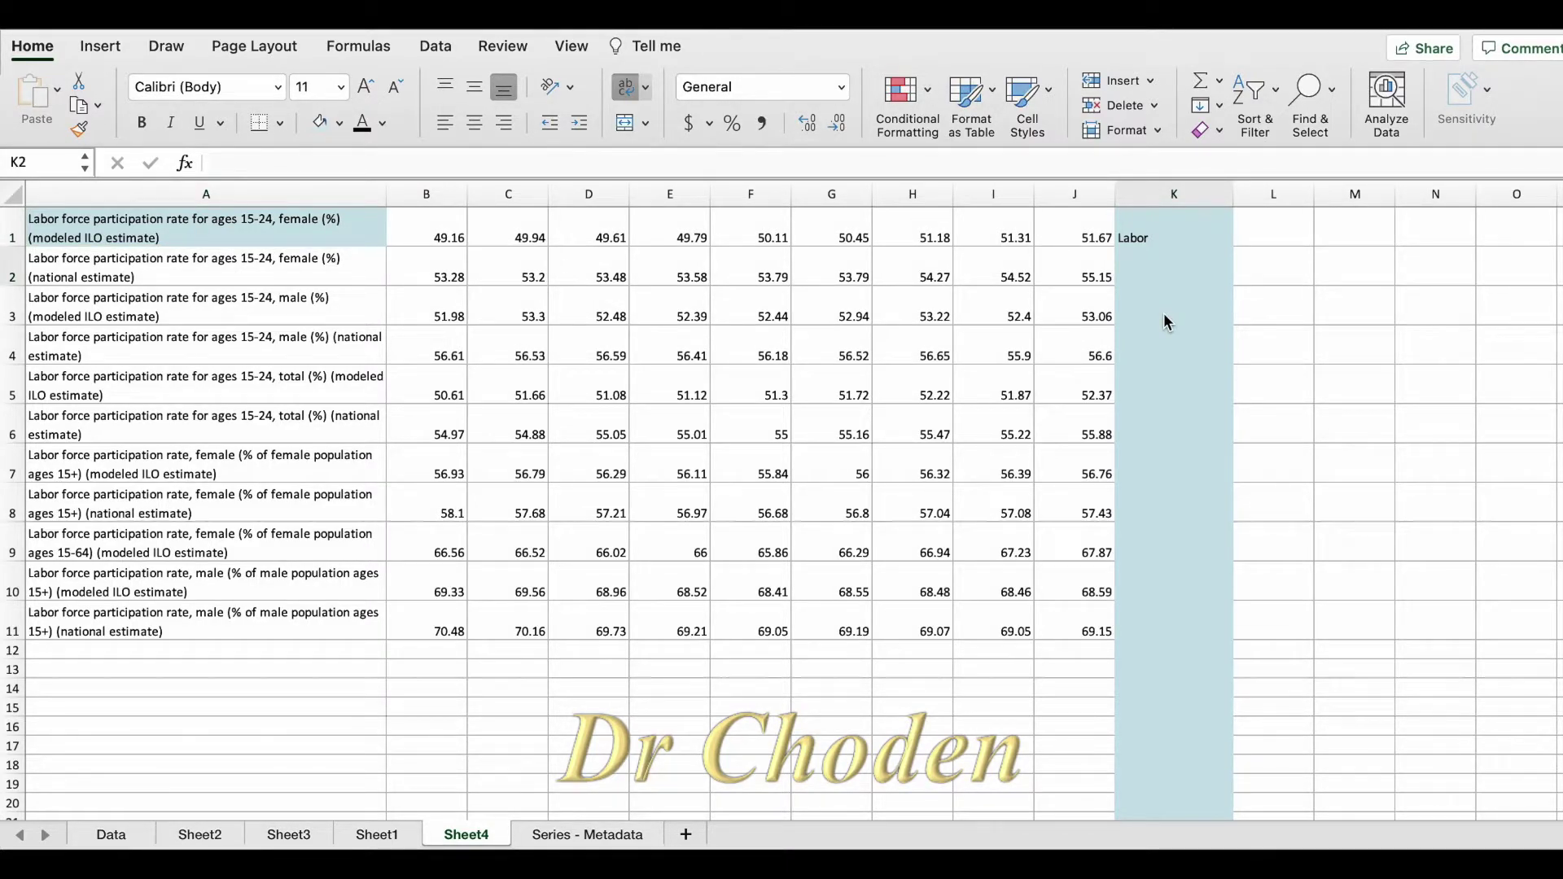
text(=)
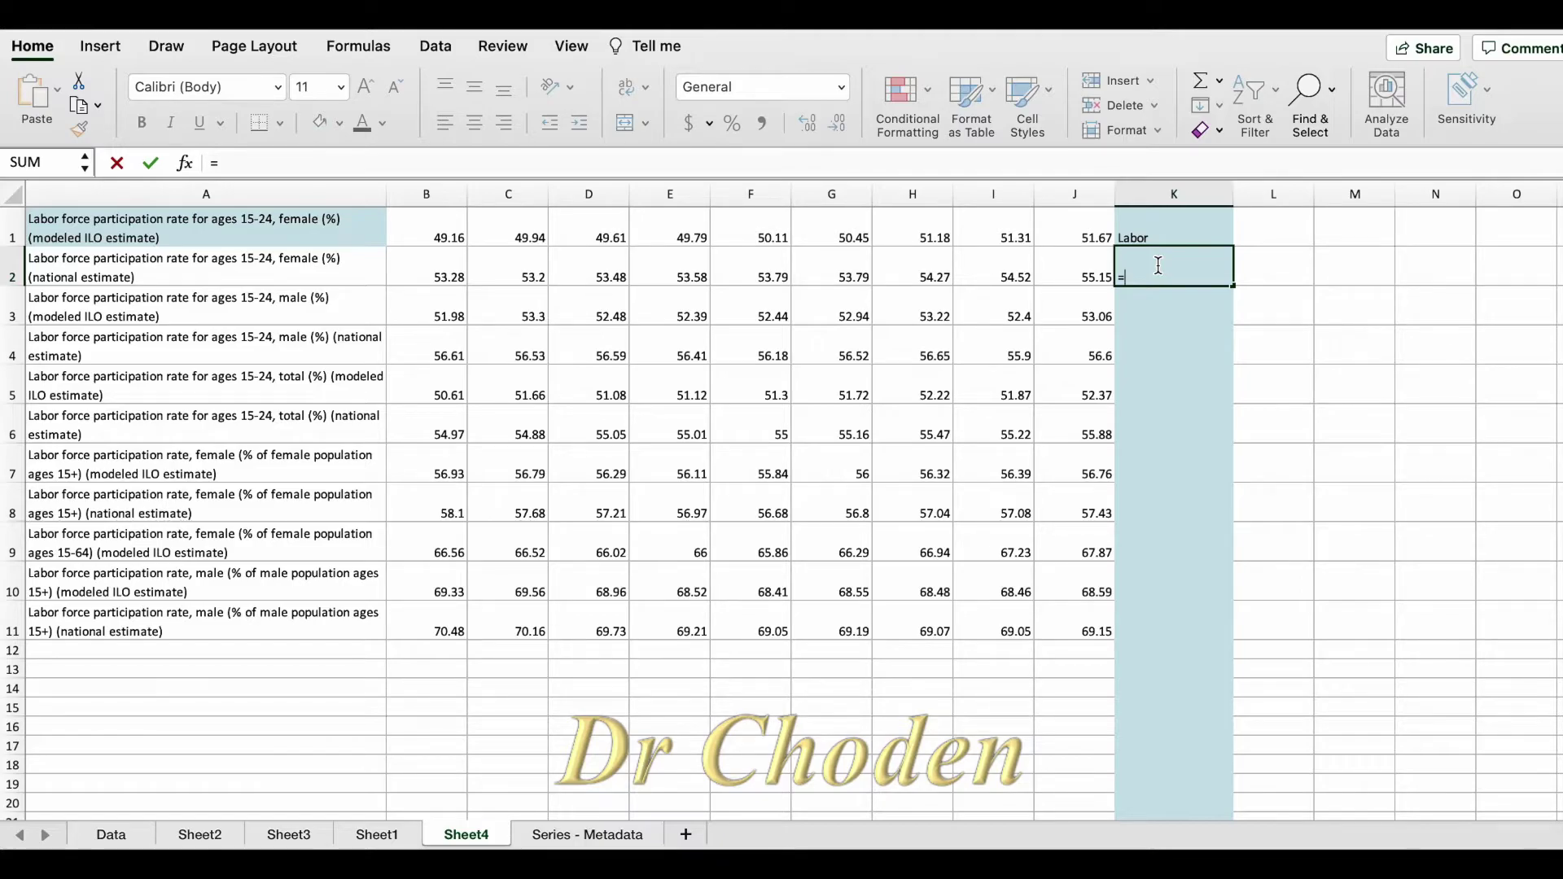
text(mid()
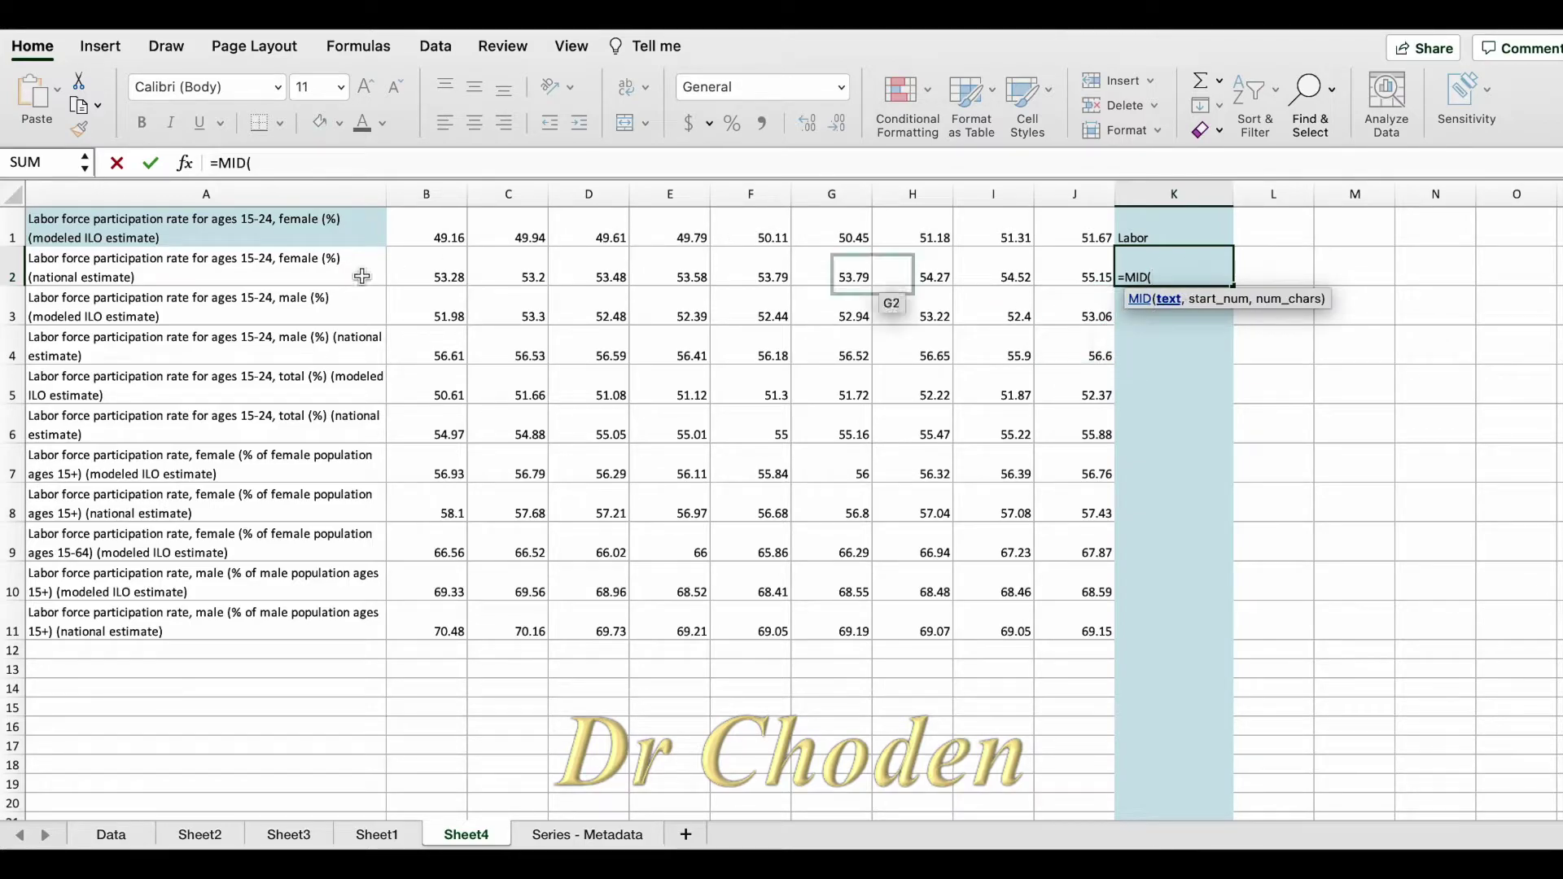
click(295, 277)
text(,)
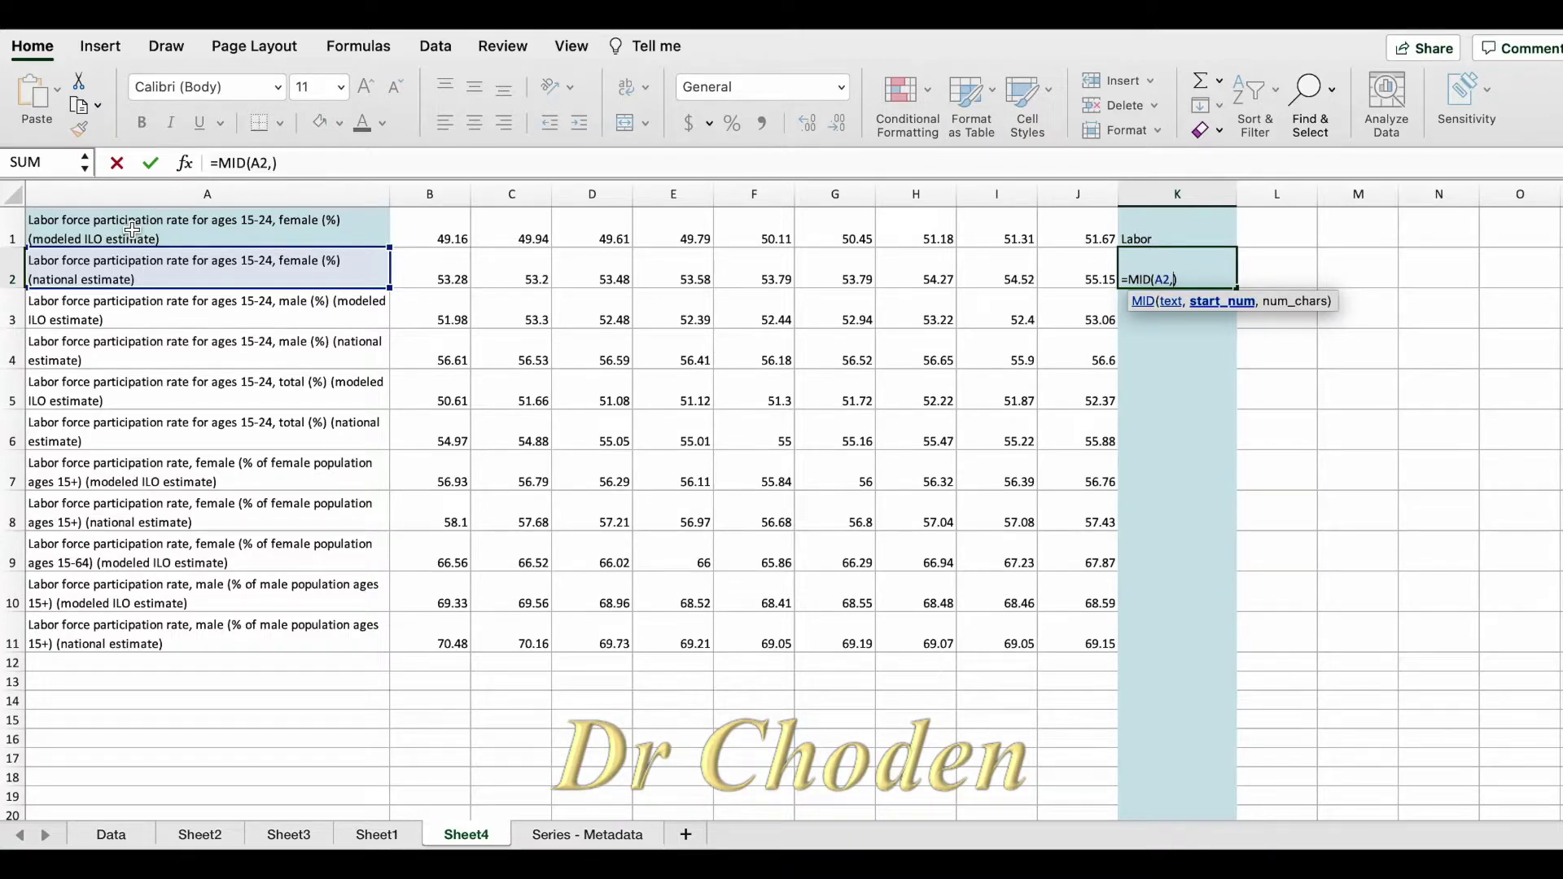
text(7,)
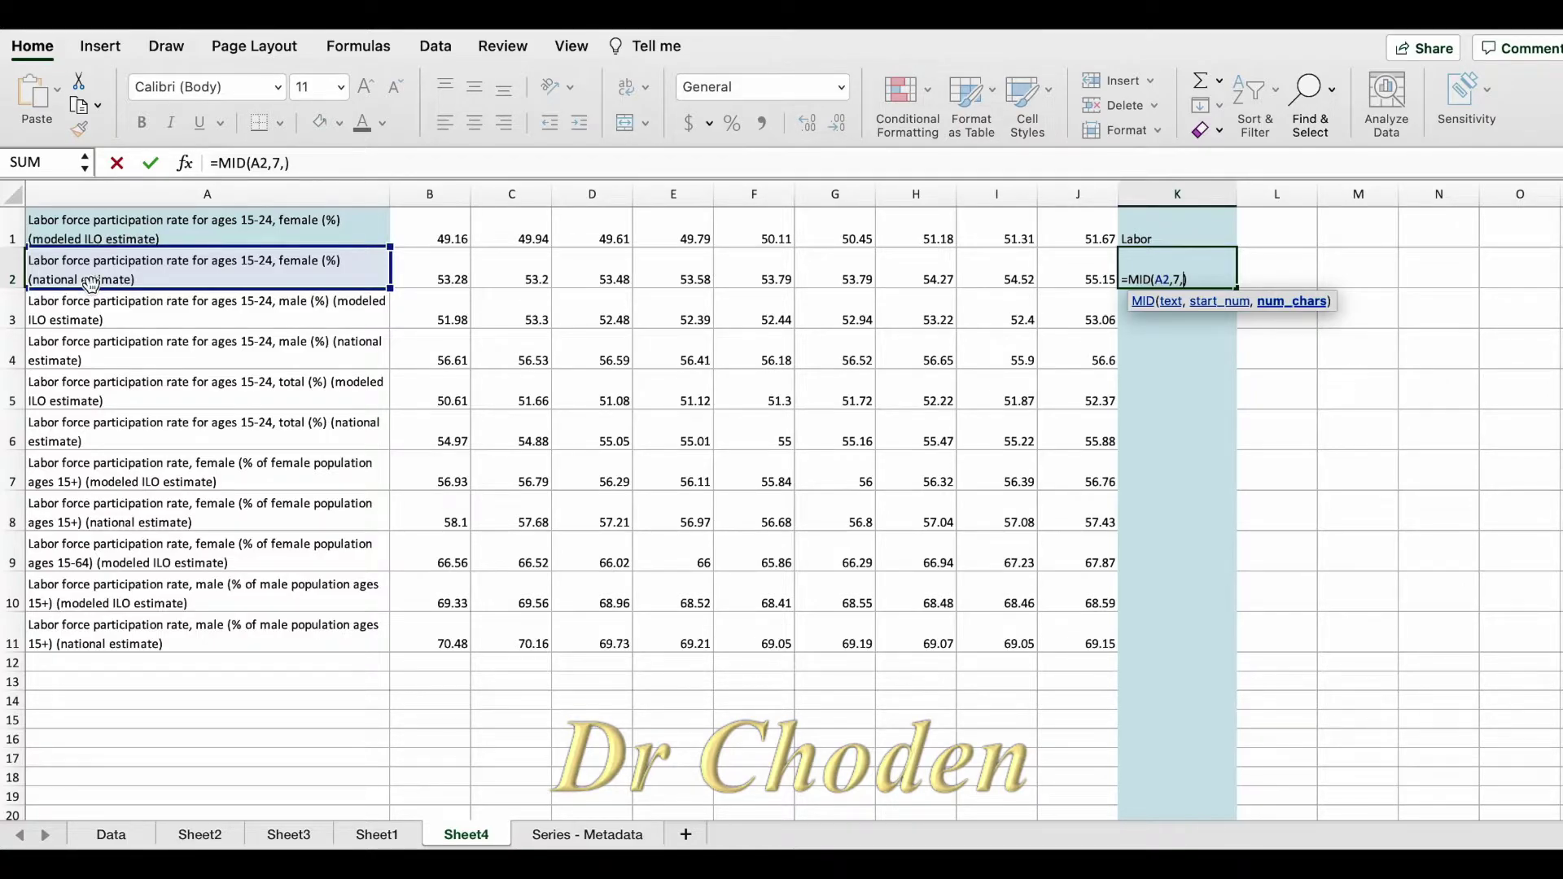
text(5)
key(Return)
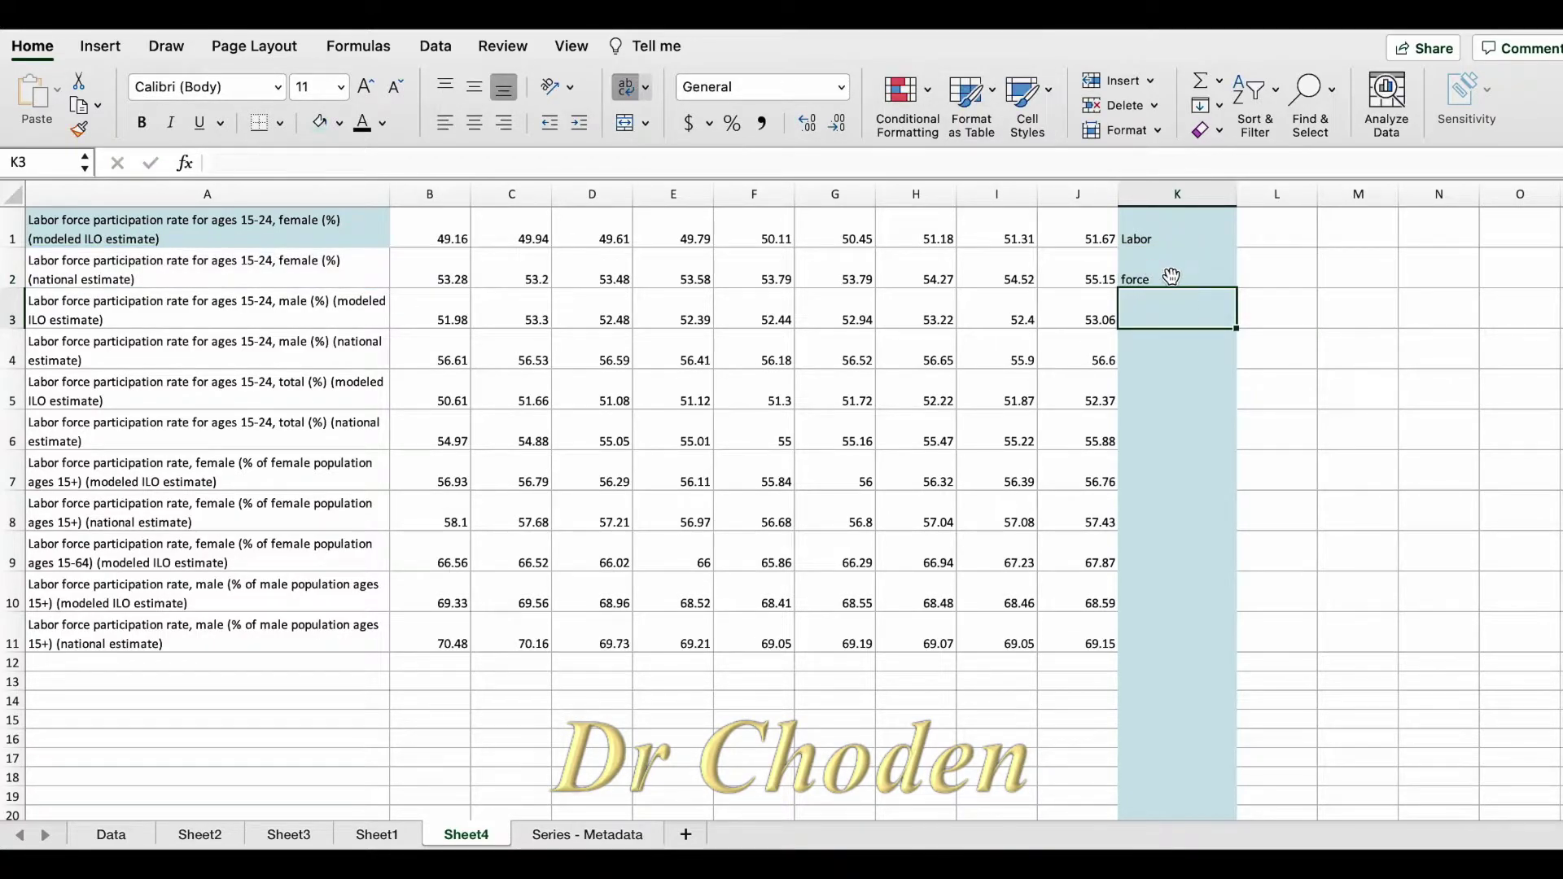
click(1170, 276)
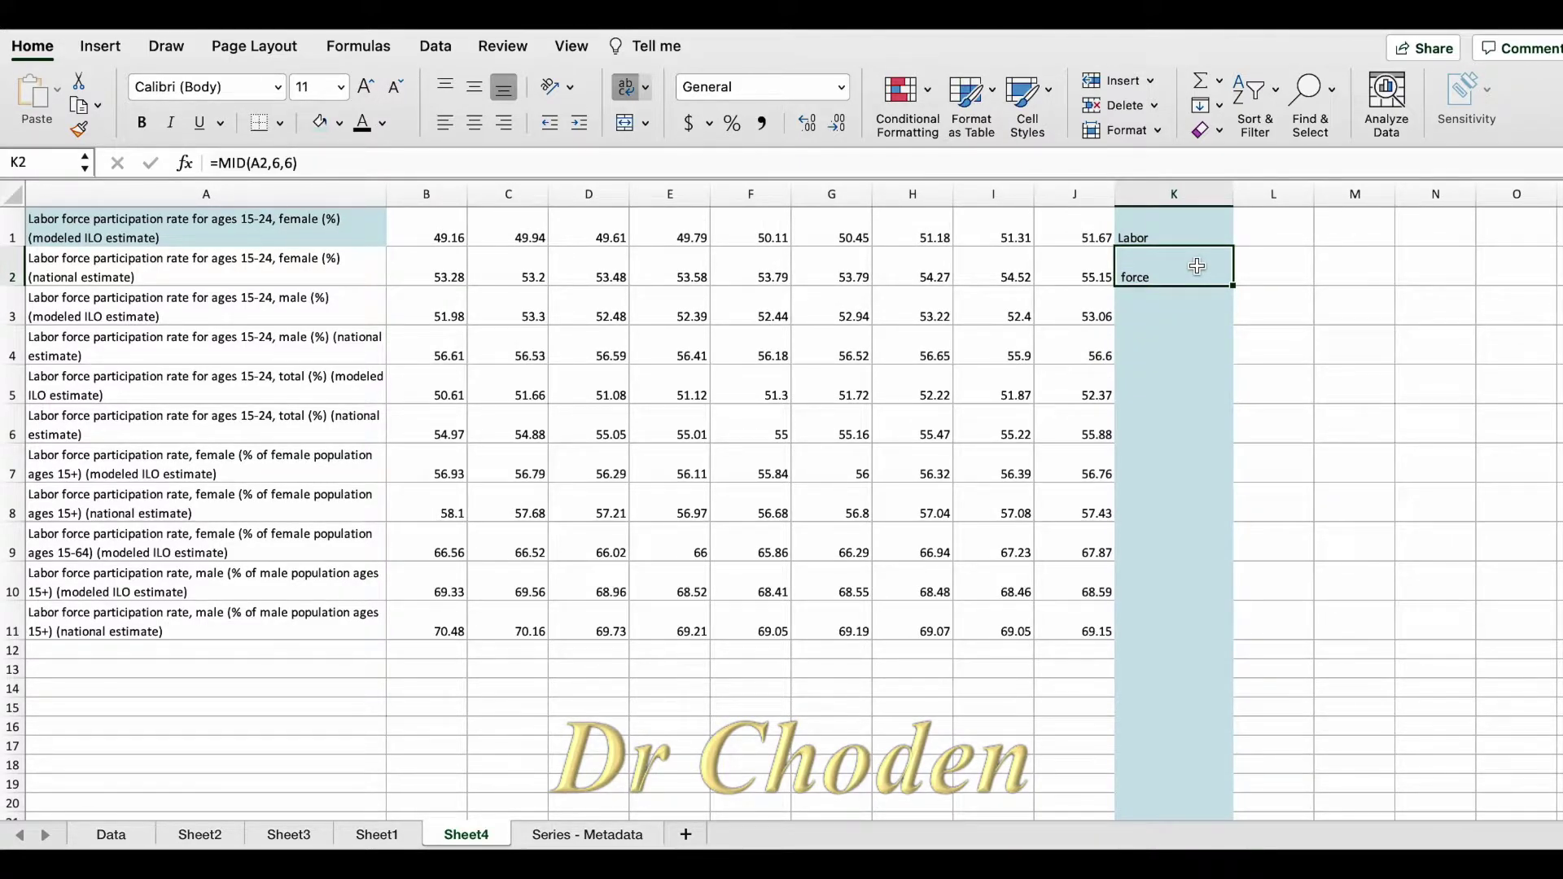
- Enter a RIGHT formula in K3 that extracts the last 9 characters of the label in A3
key(Return)
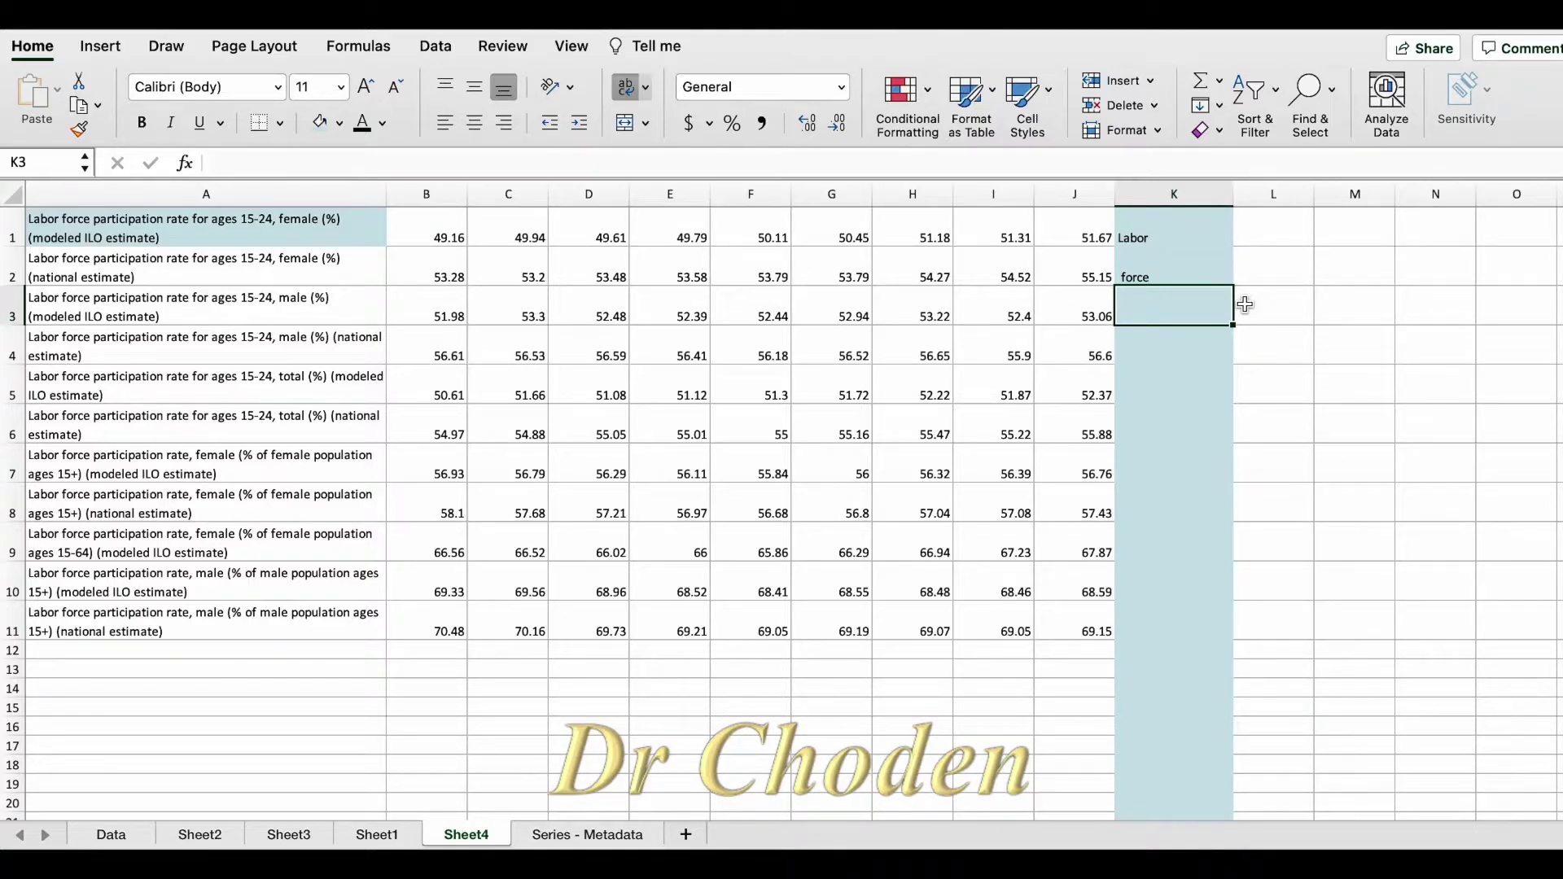
text(=)
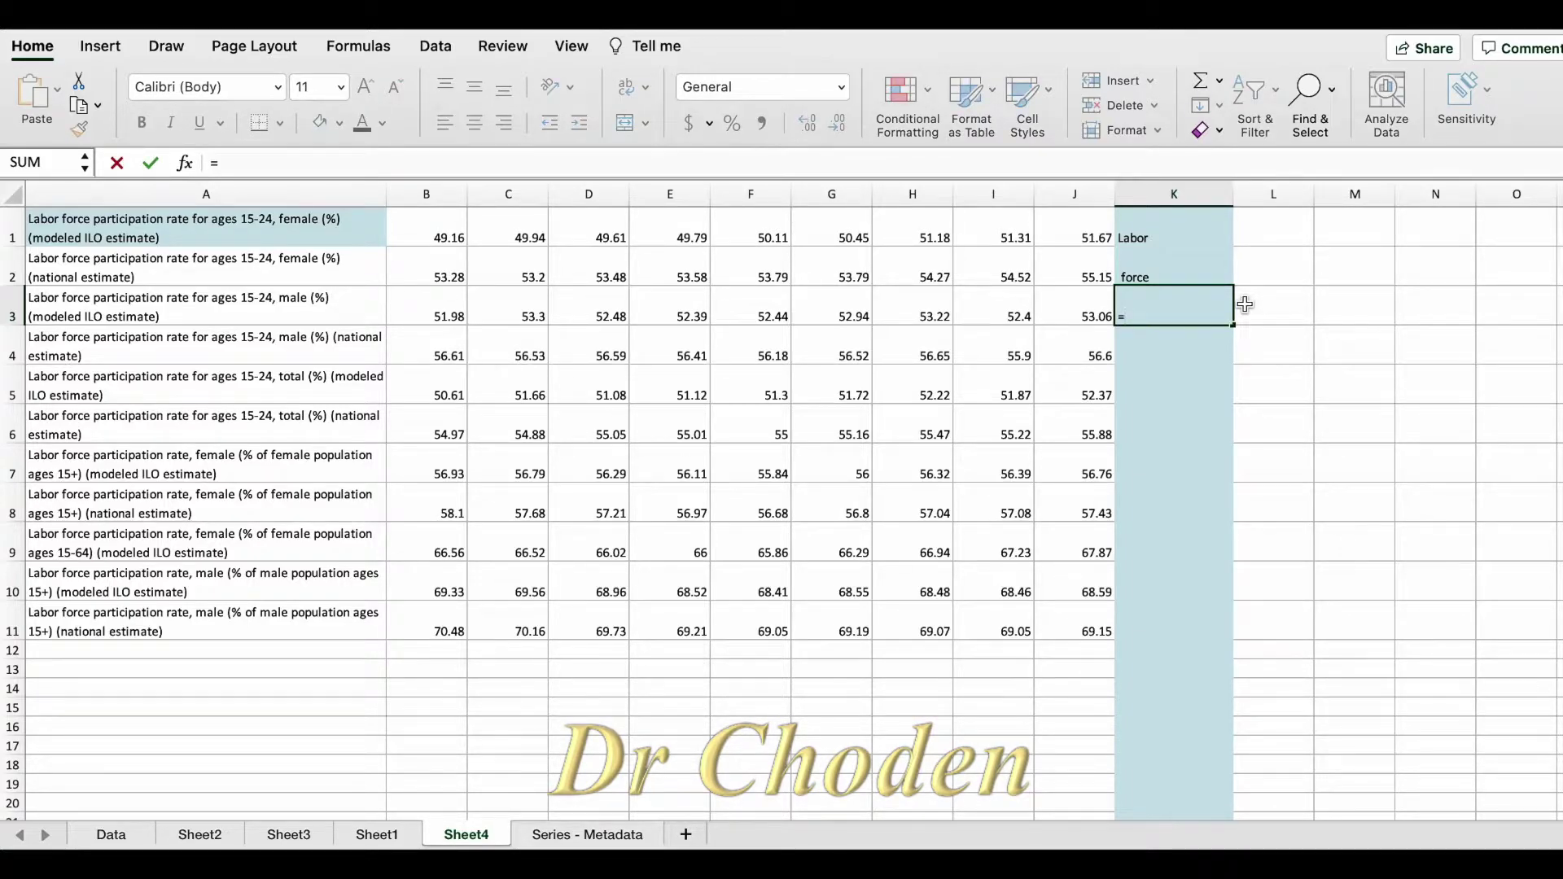
text(right)
double_click(1155, 361)
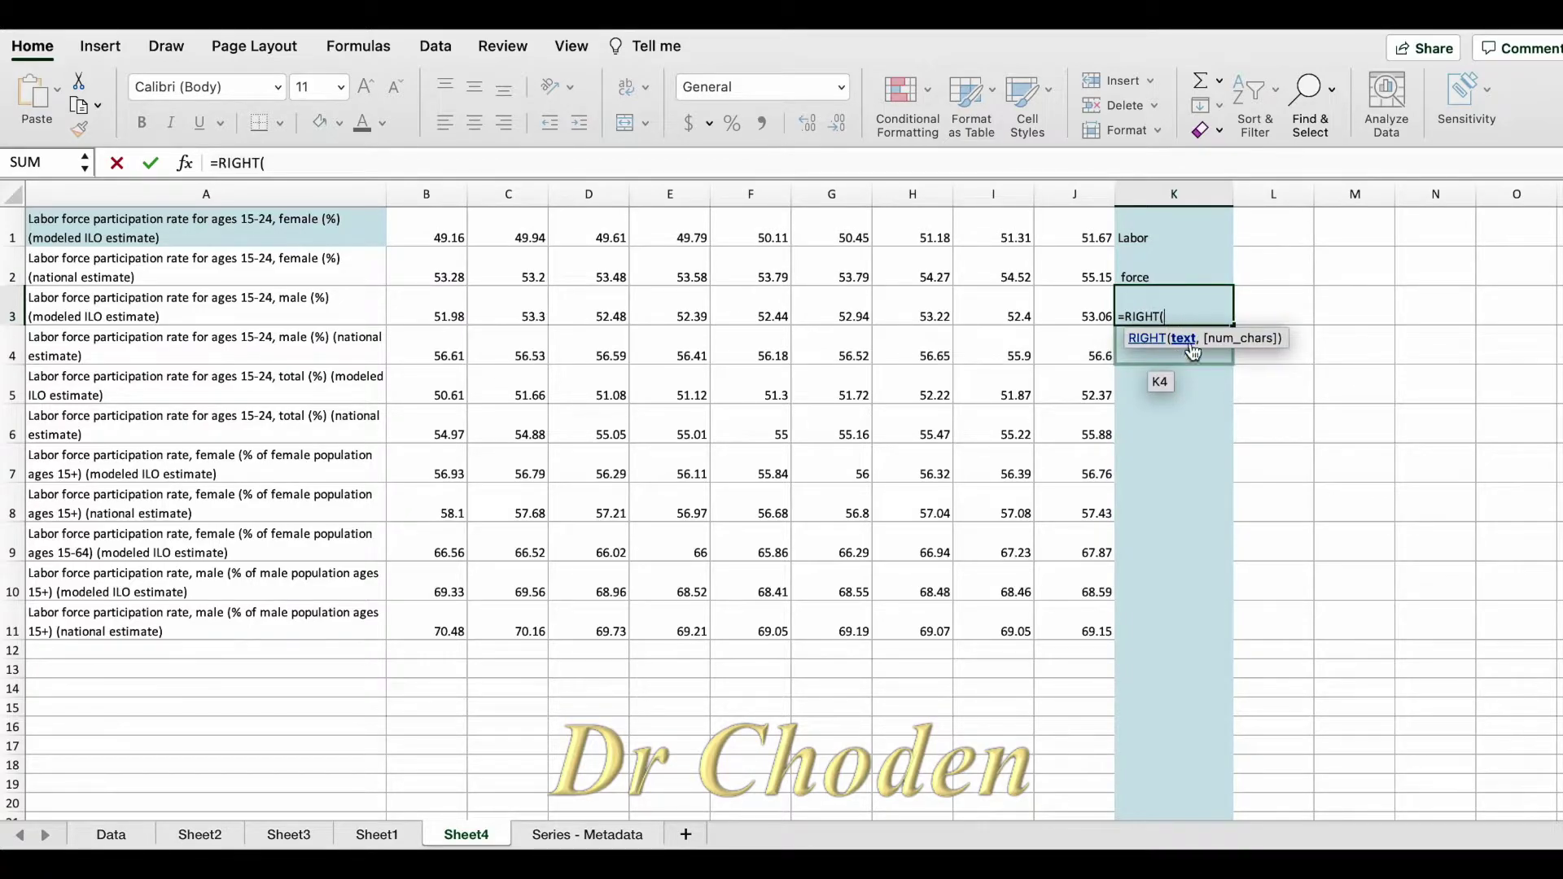
click(203, 297)
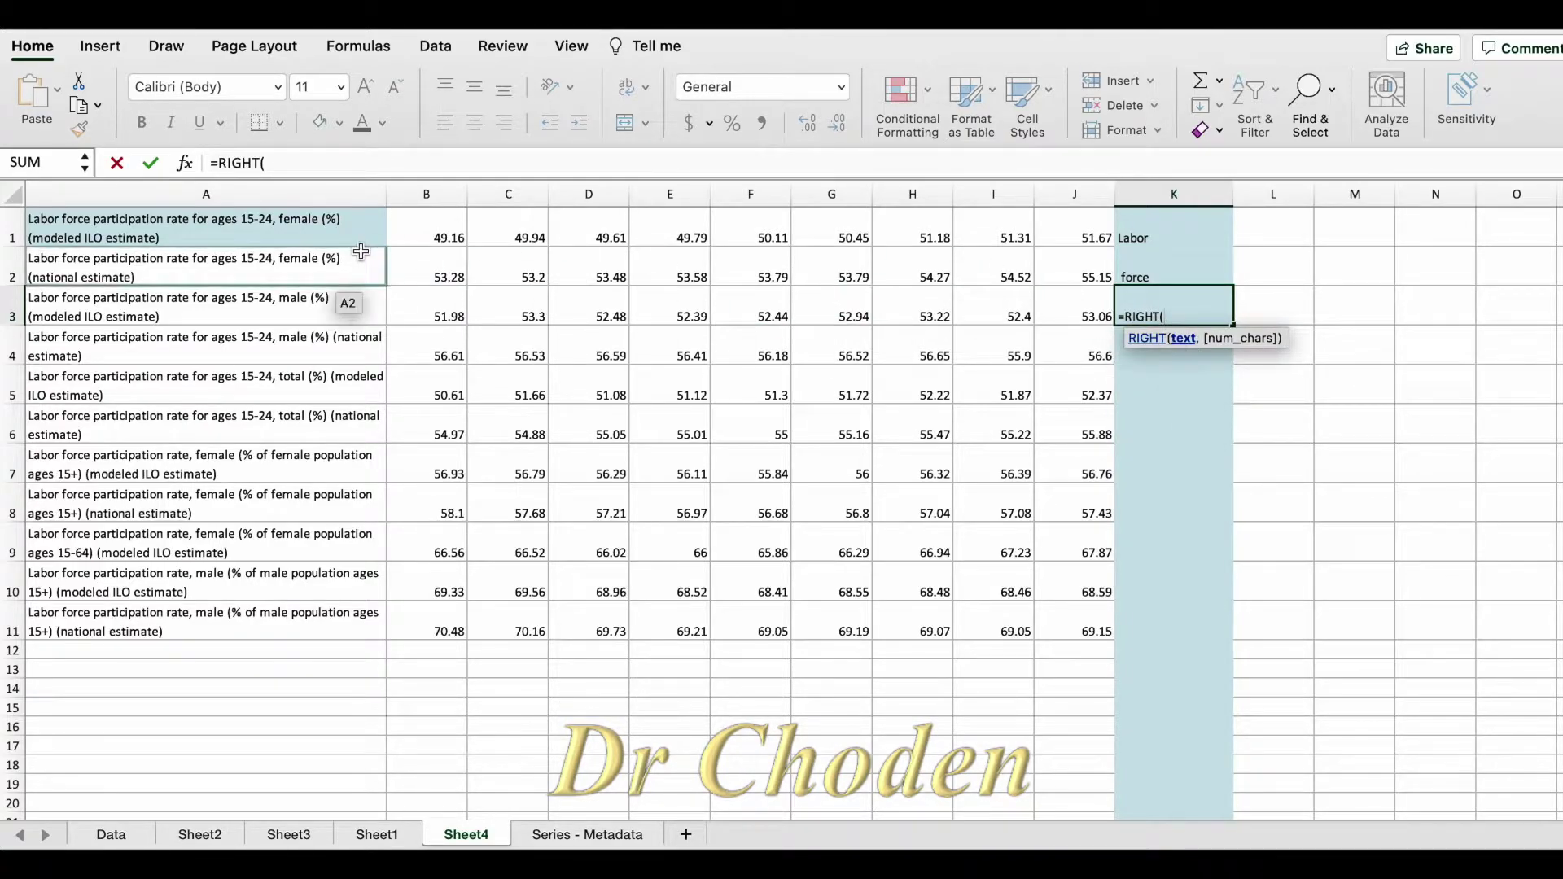
click(203, 297)
text(,)
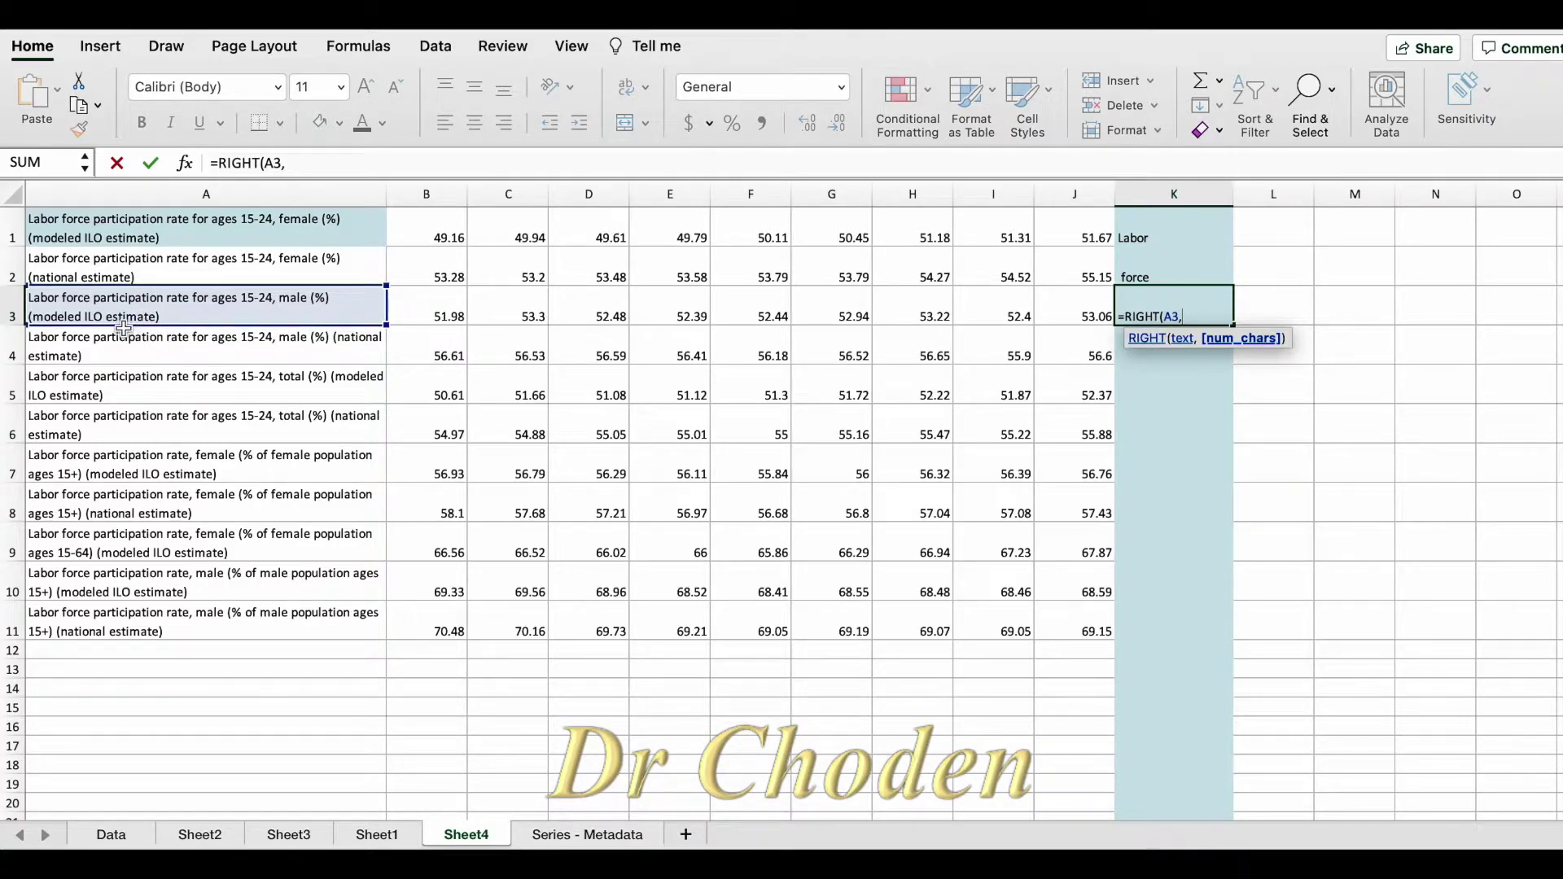
text(9)
key(Return)
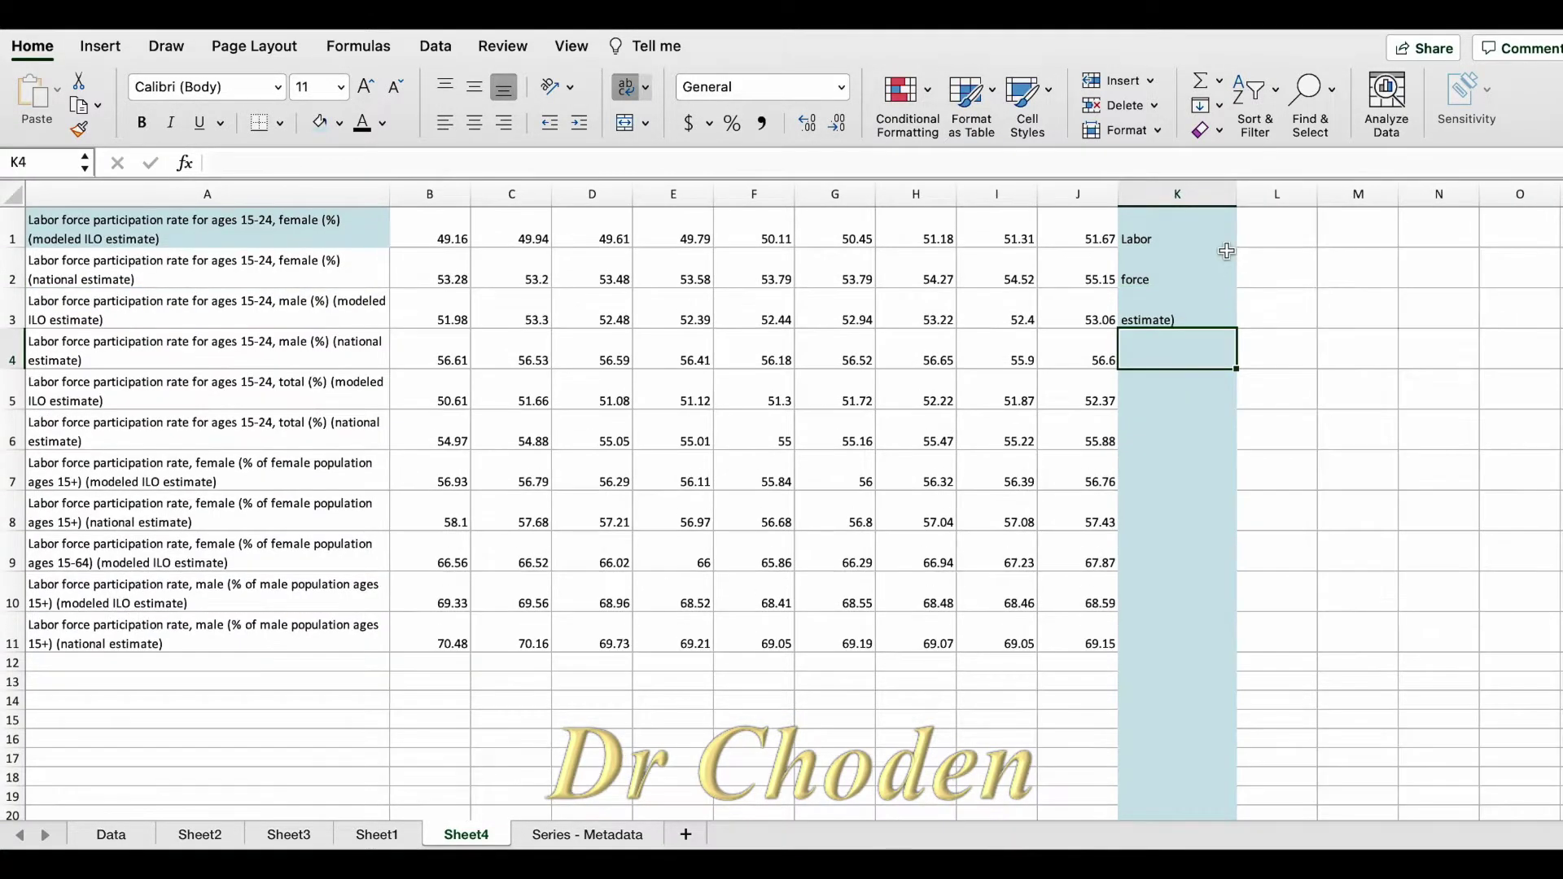
- Enter =UPPER(K1) in L1 to convert the extracted word to capital letters
scroll(1225, 253, up, 10)
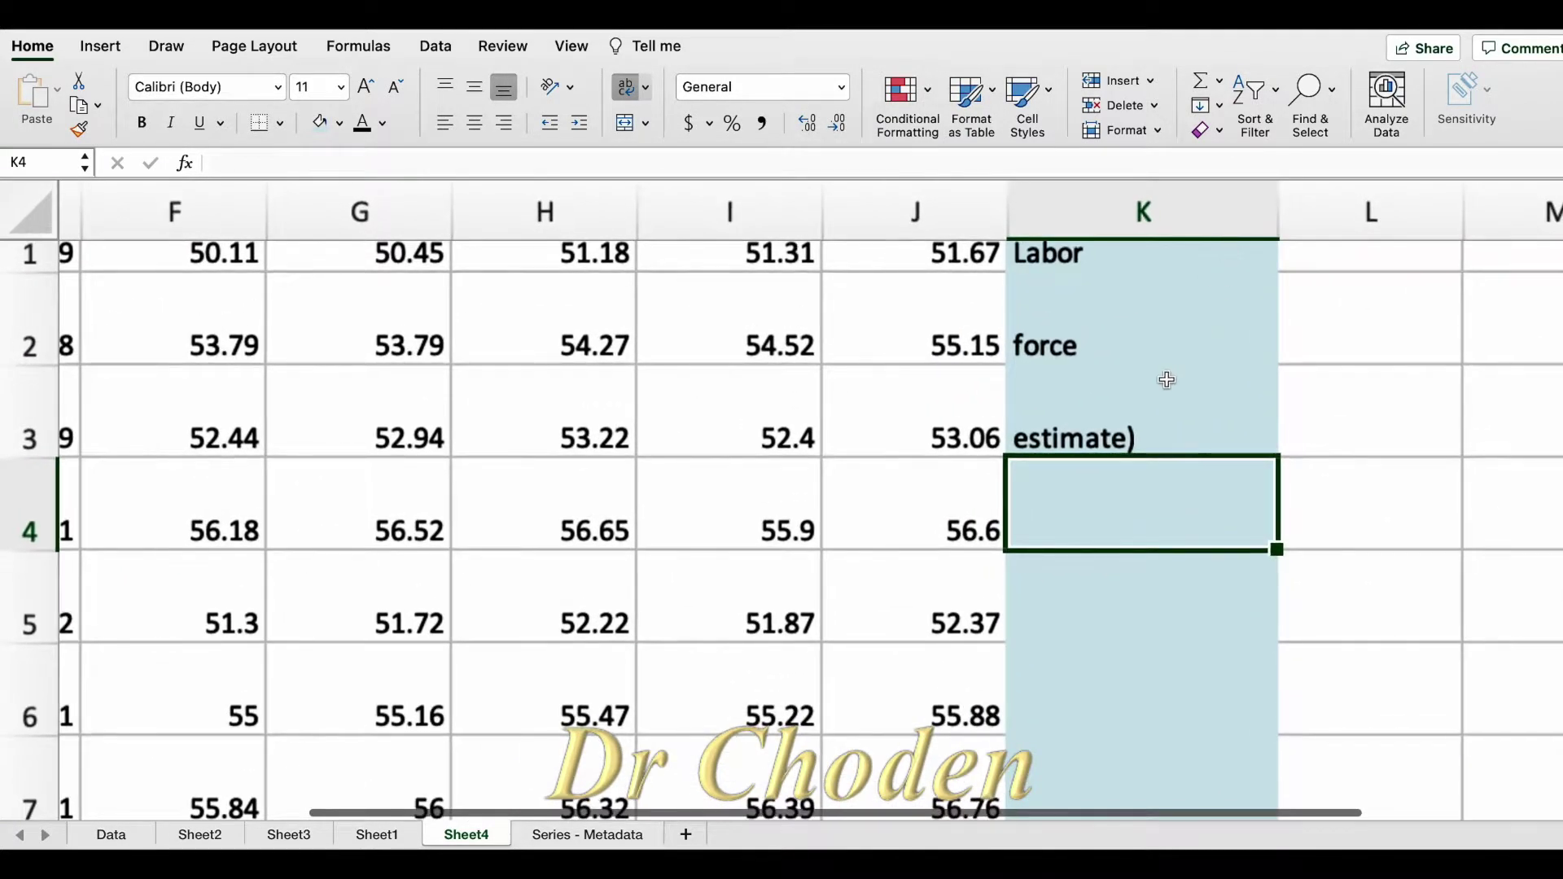
scroll(1167, 380, right, 4)
click(932, 308)
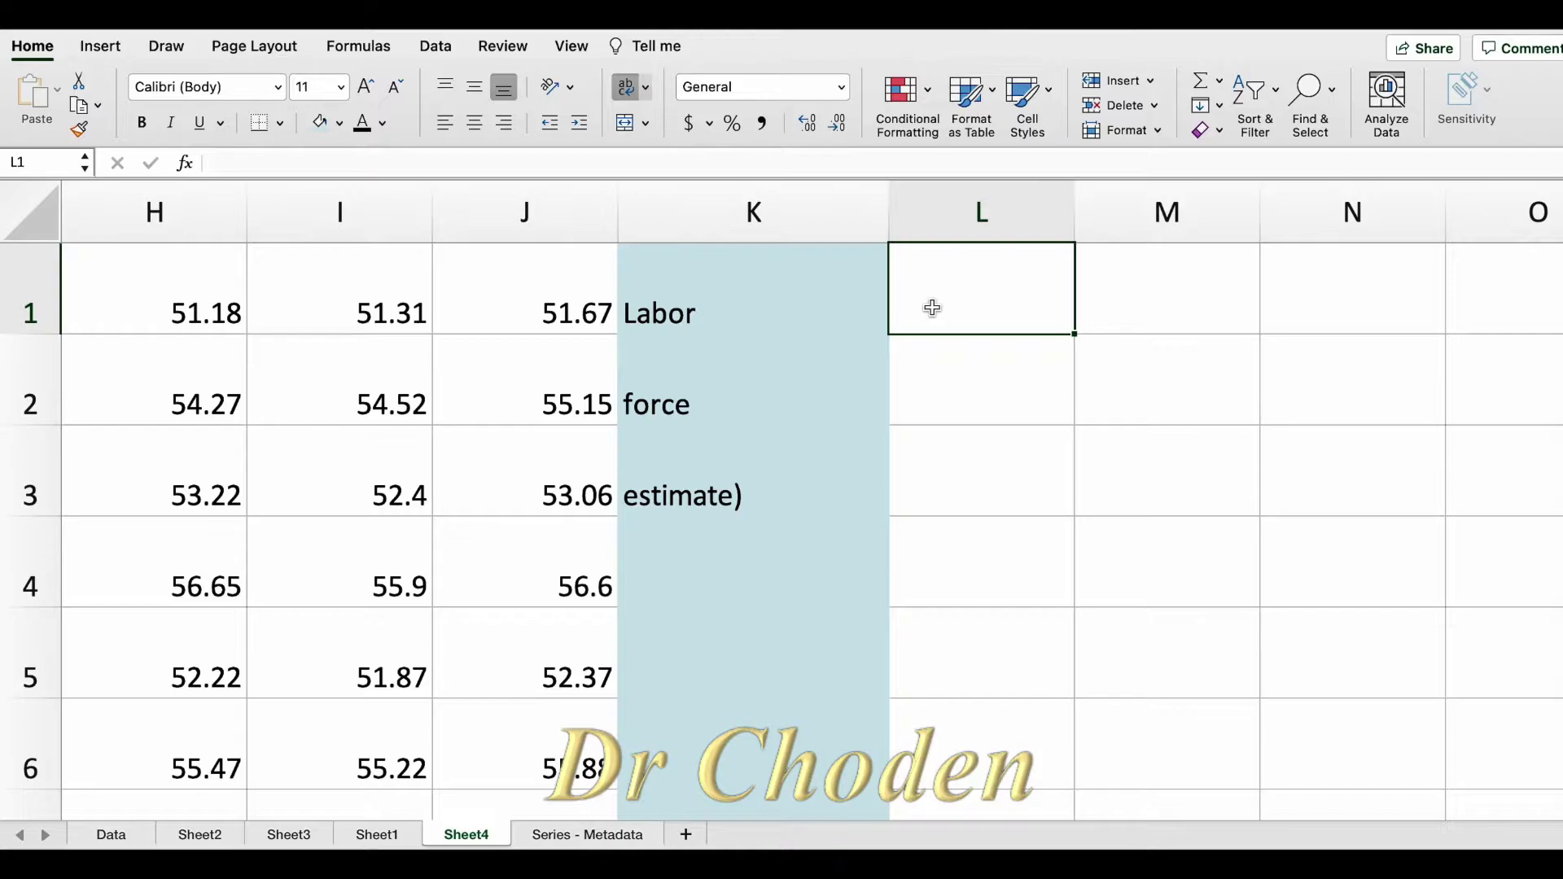
text(=up)
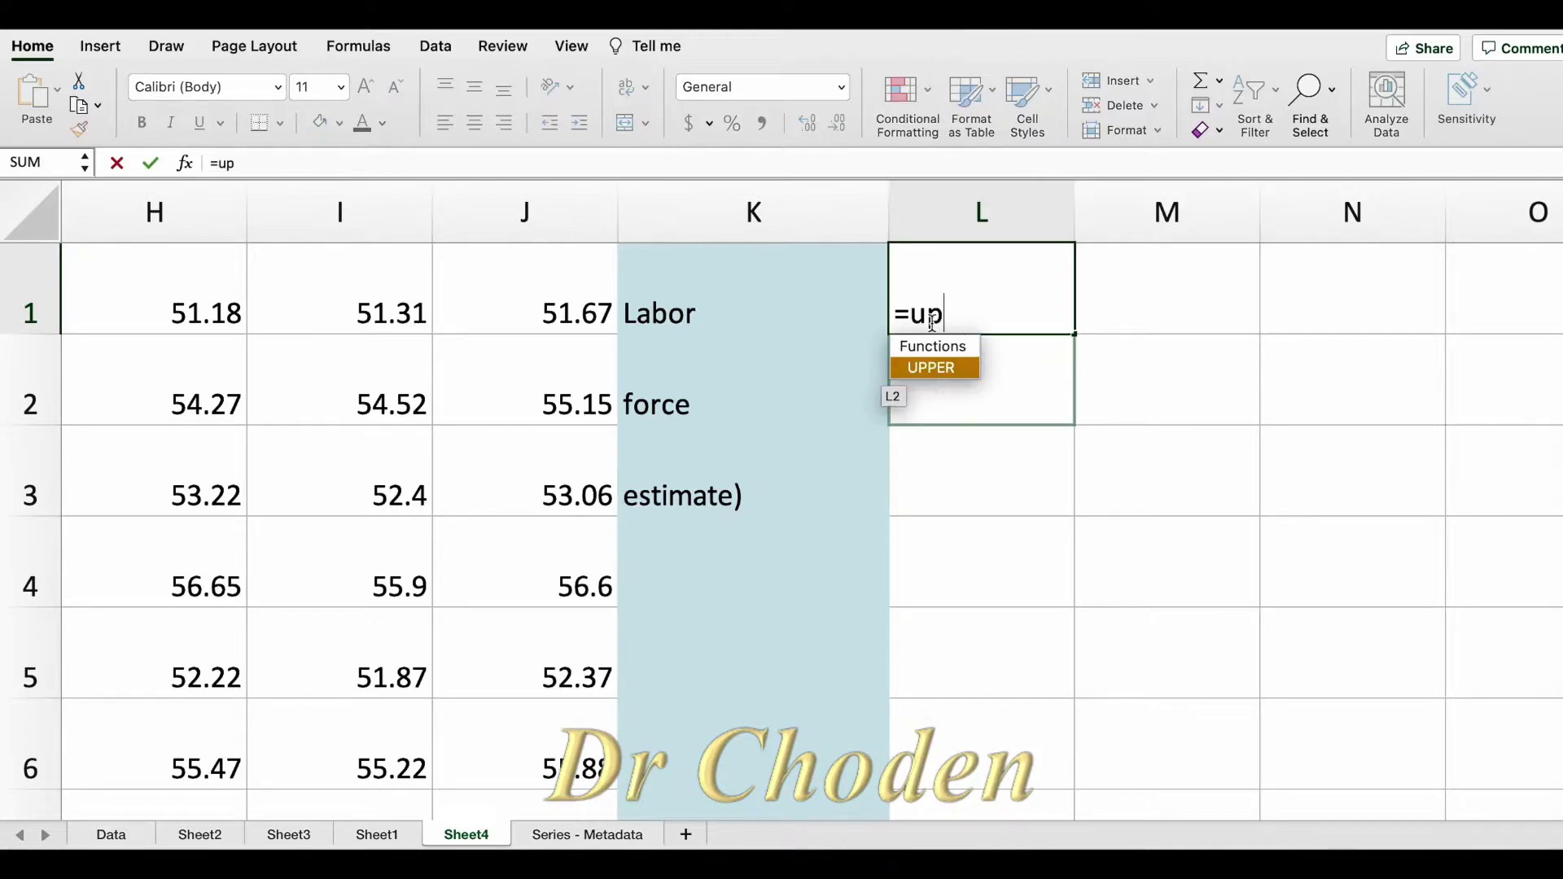
double_click(939, 369)
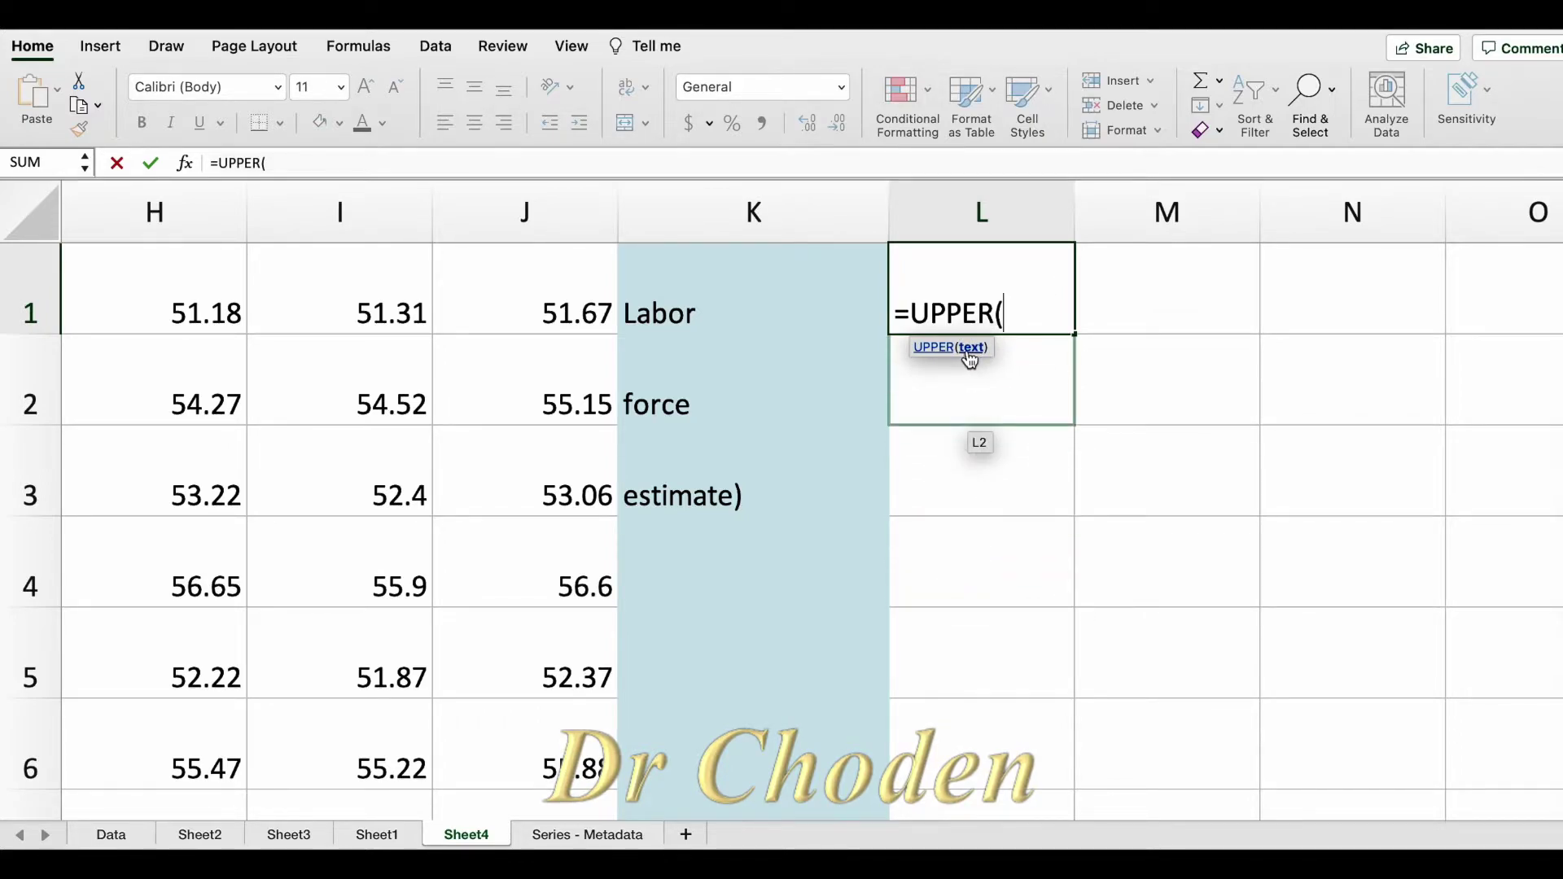
click(725, 299)
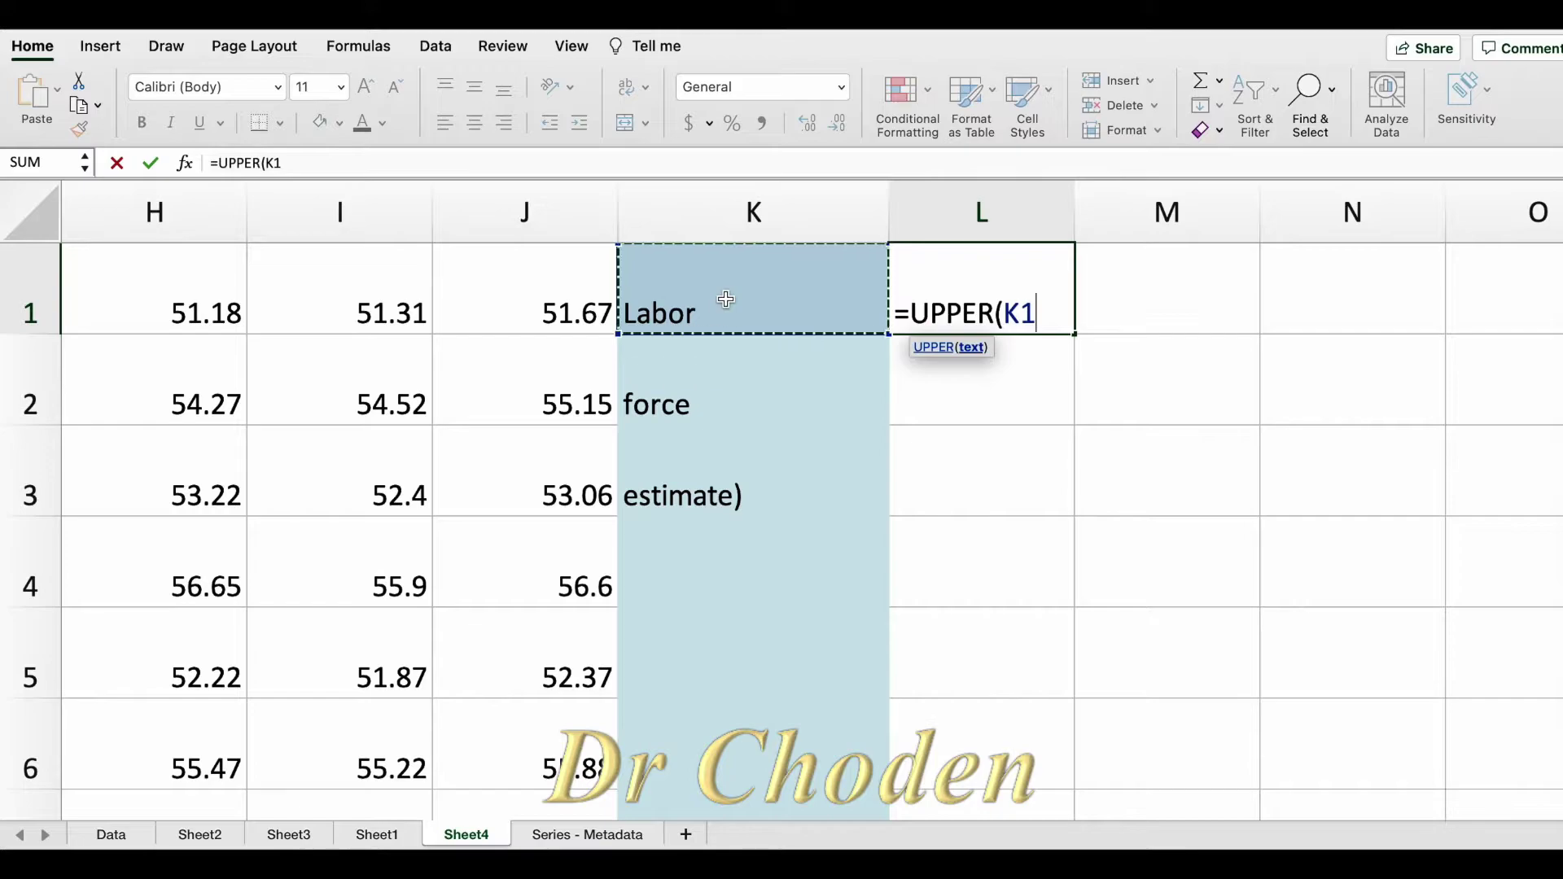
text())
key(Return)
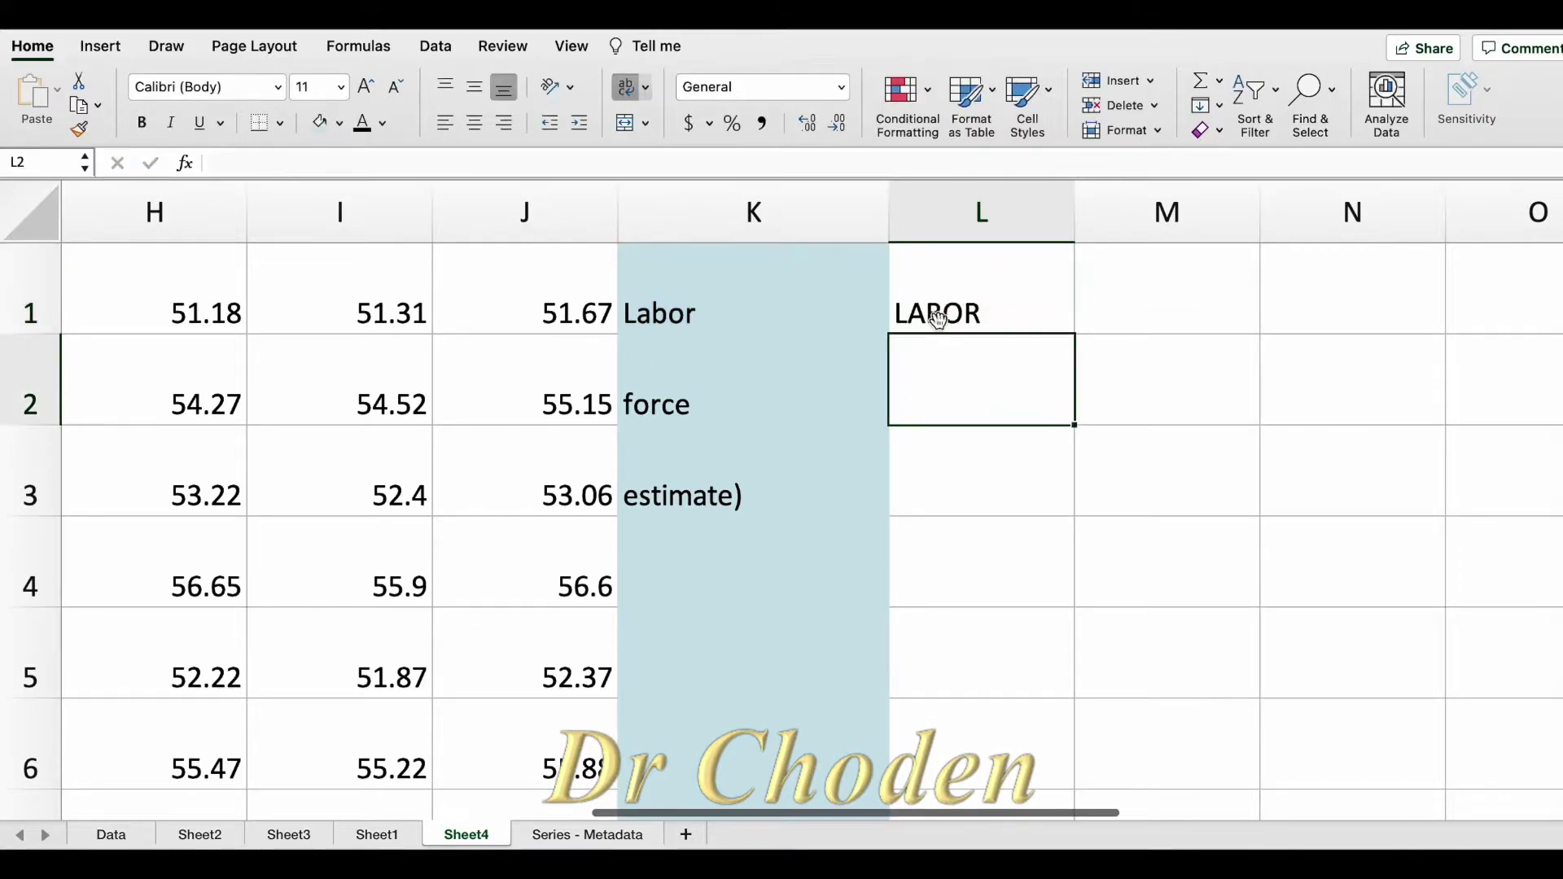
- Enter =LOWER(L1) in M1 to convert the capitalised word to lowercase
text(=)
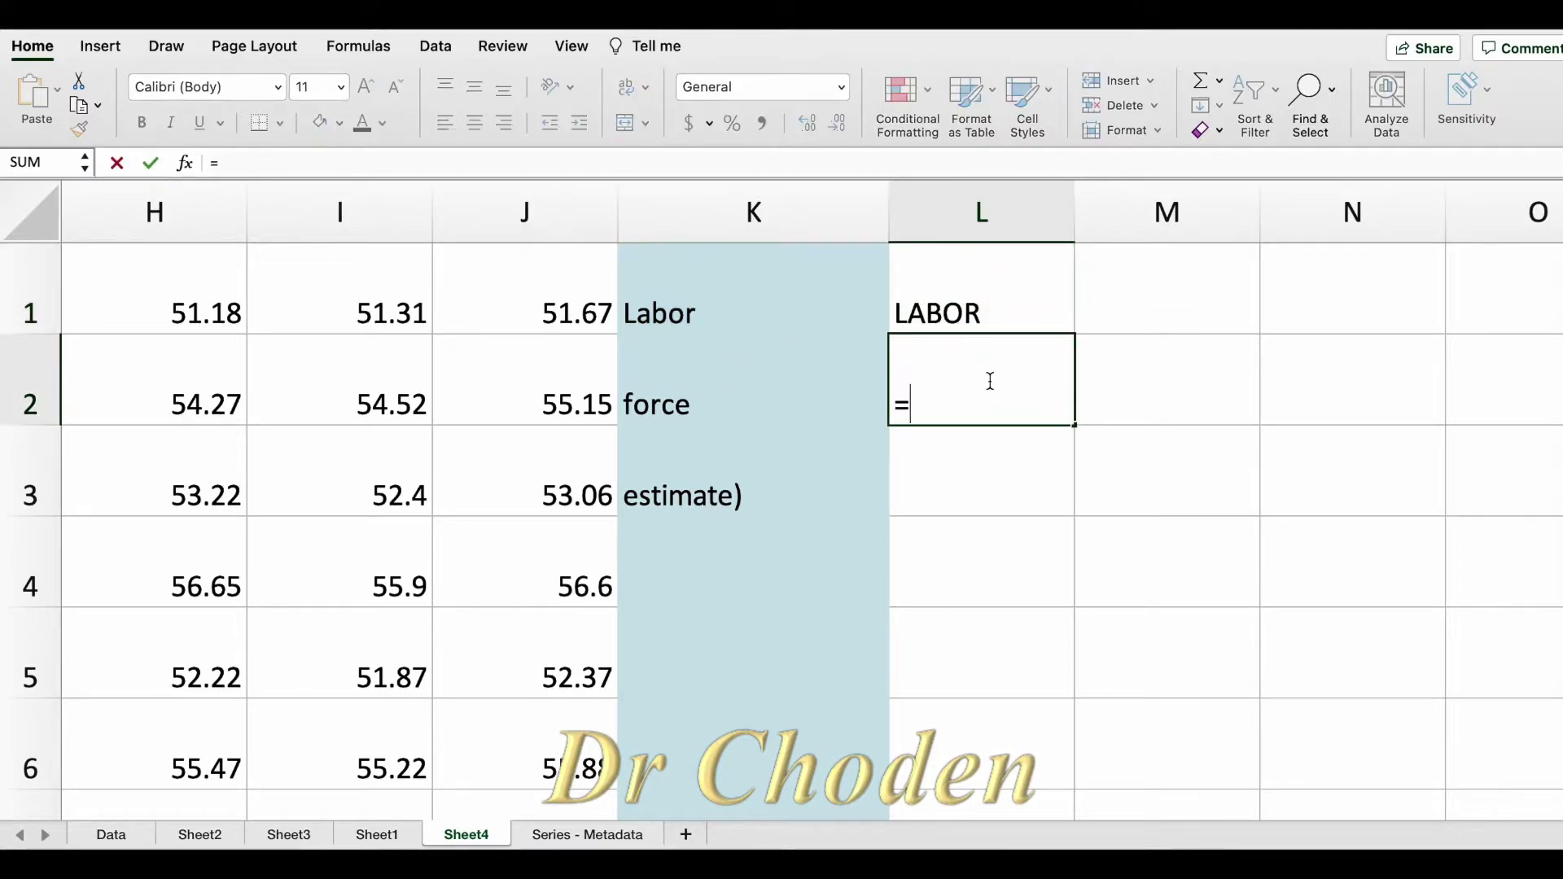
key(Escape)
click(1151, 320)
text(=lower)
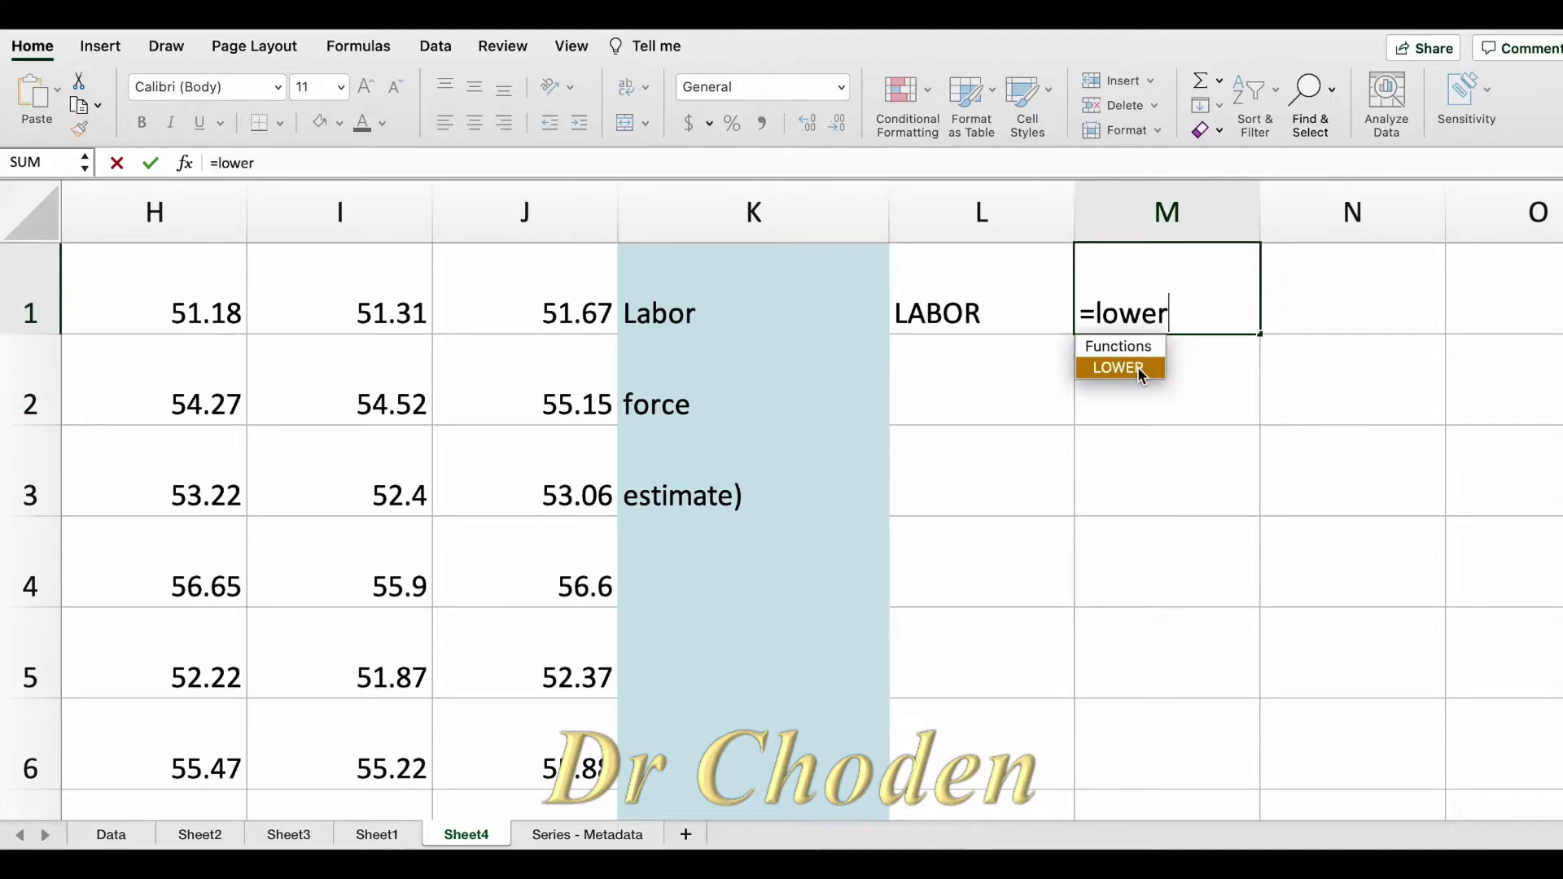
key(Tab)
click(1002, 316)
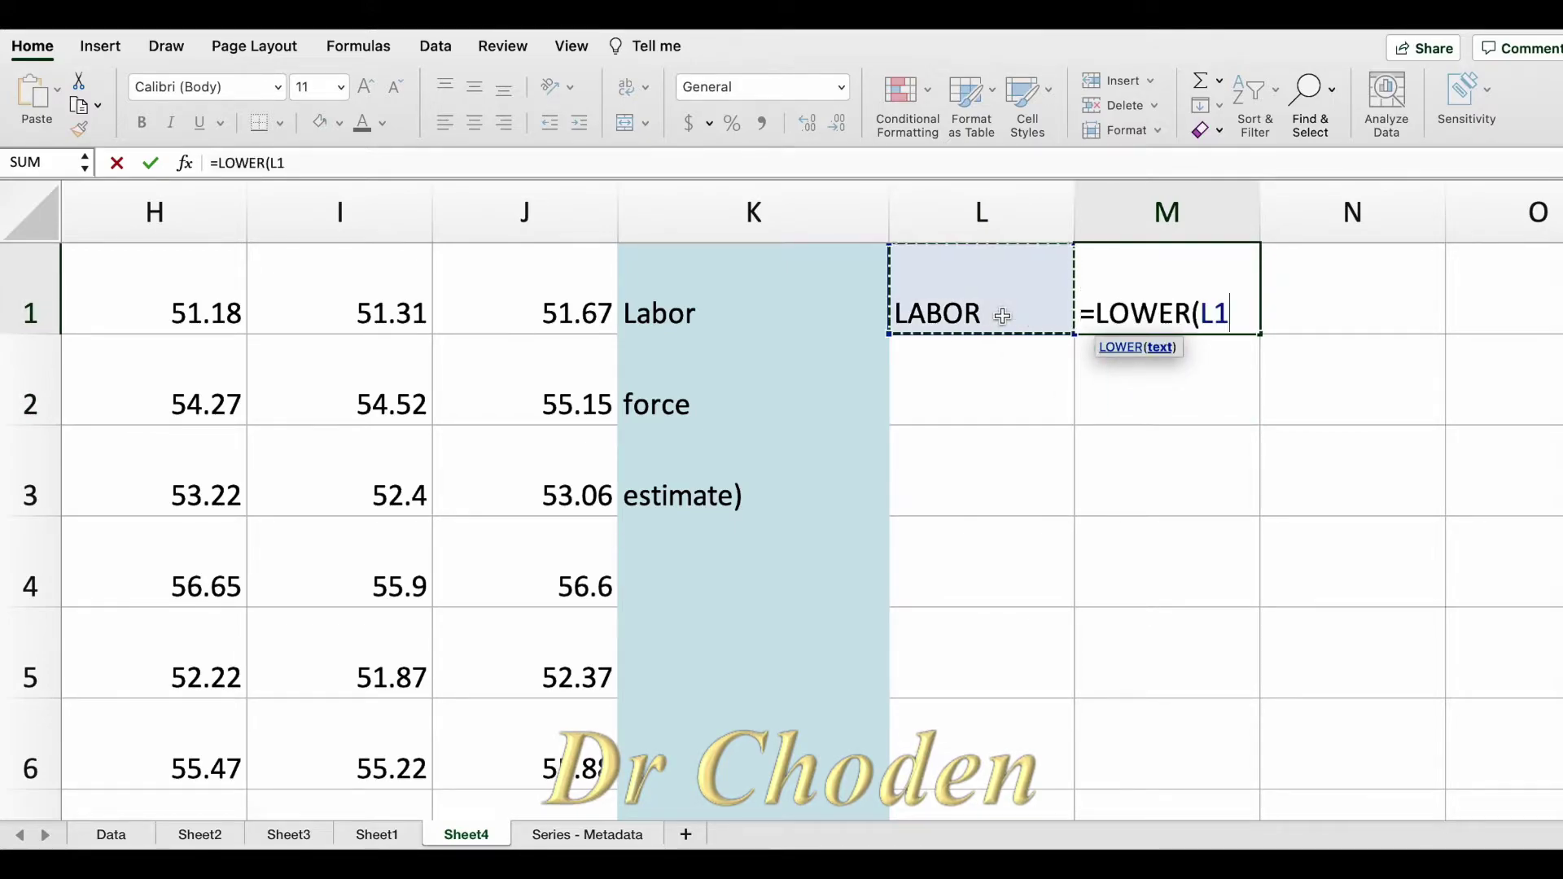
text())
key(Return)
- Clear the UPPER formula from cell L1
scroll(1067, 353, right, 2)
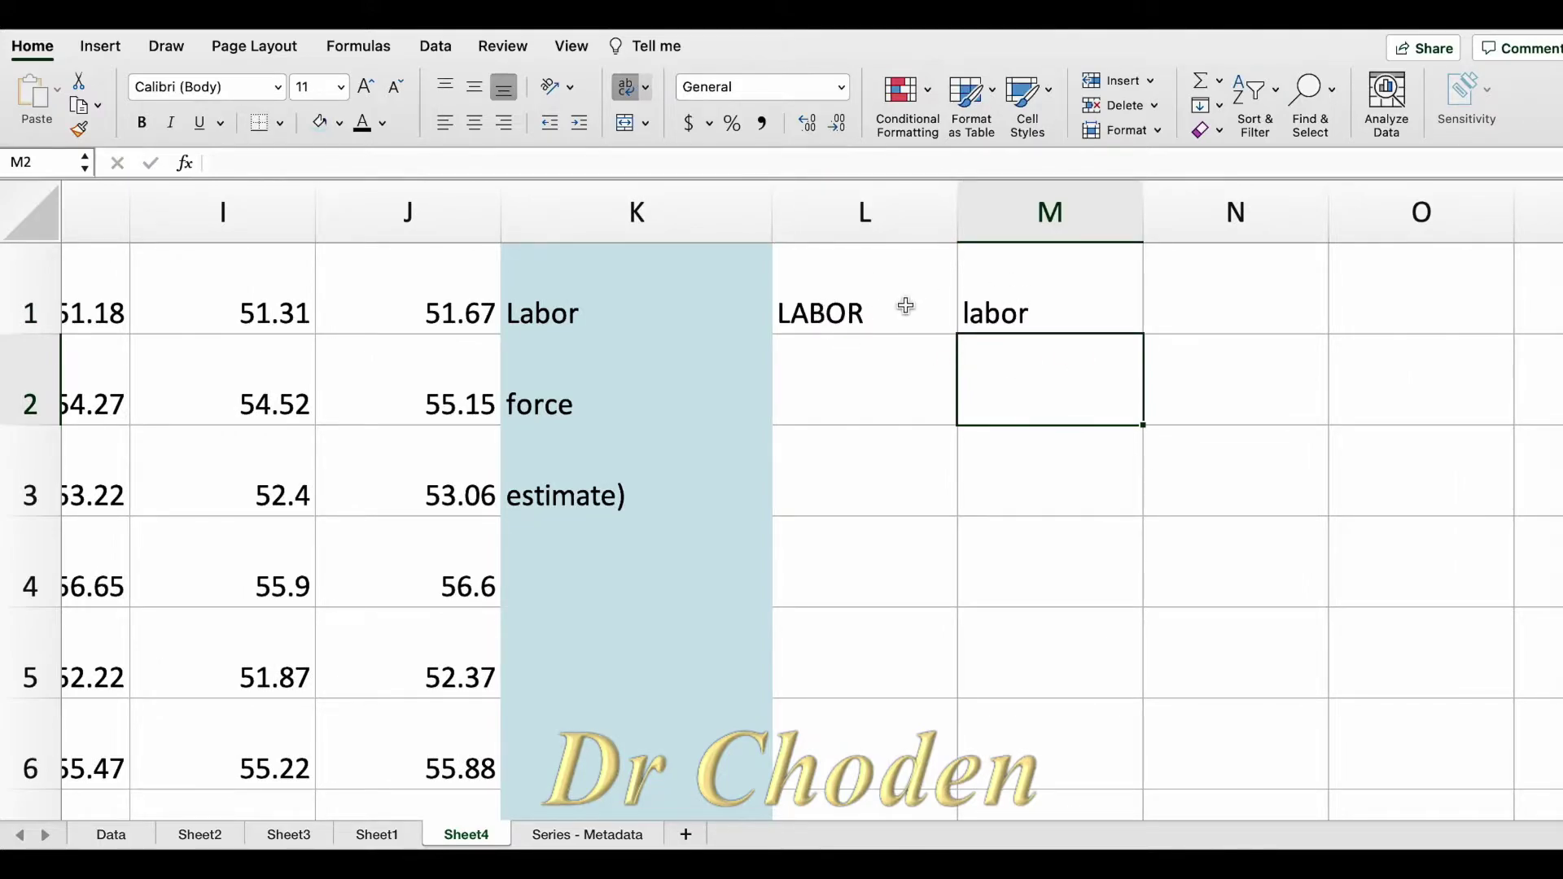
scroll(906, 305, left, 2)
click(963, 307)
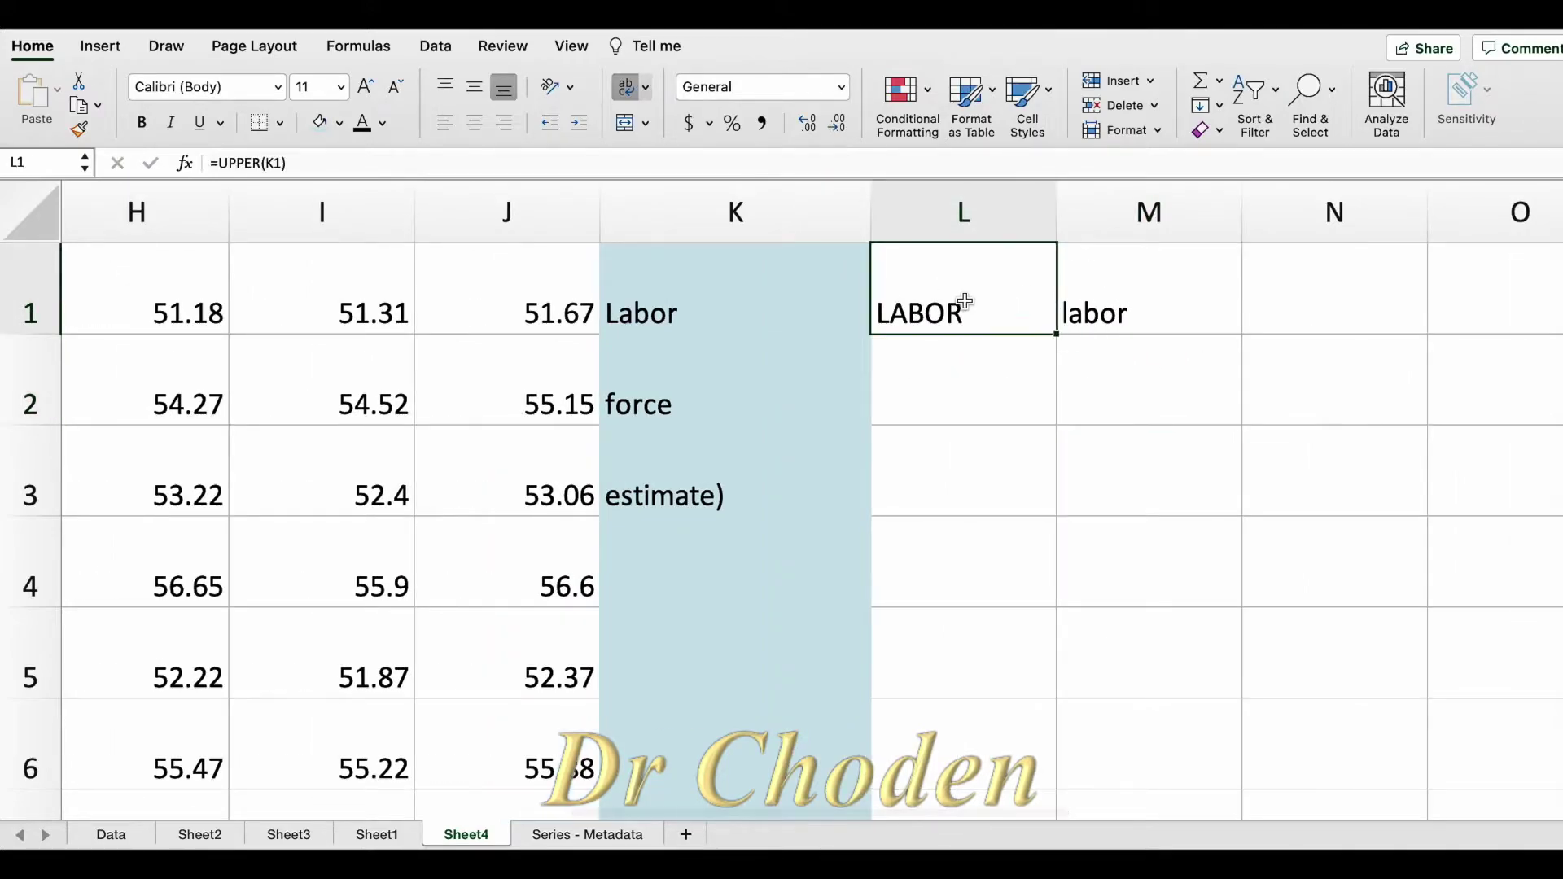
key(Delete)
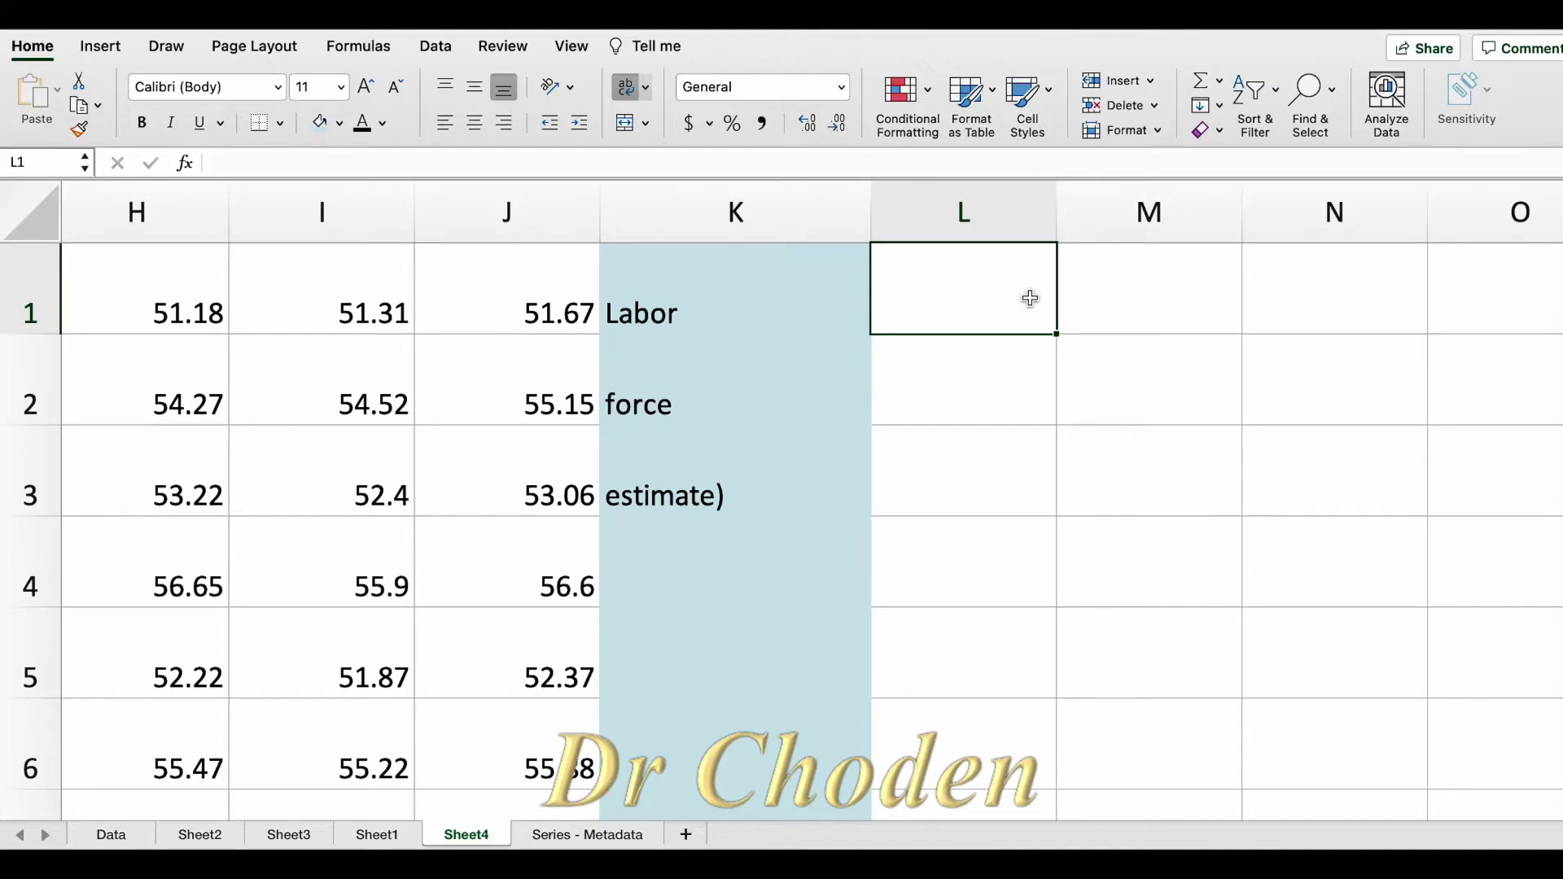
- Enter =PROPER(K1) in L1 to convert the extracted word to proper case
text(=)
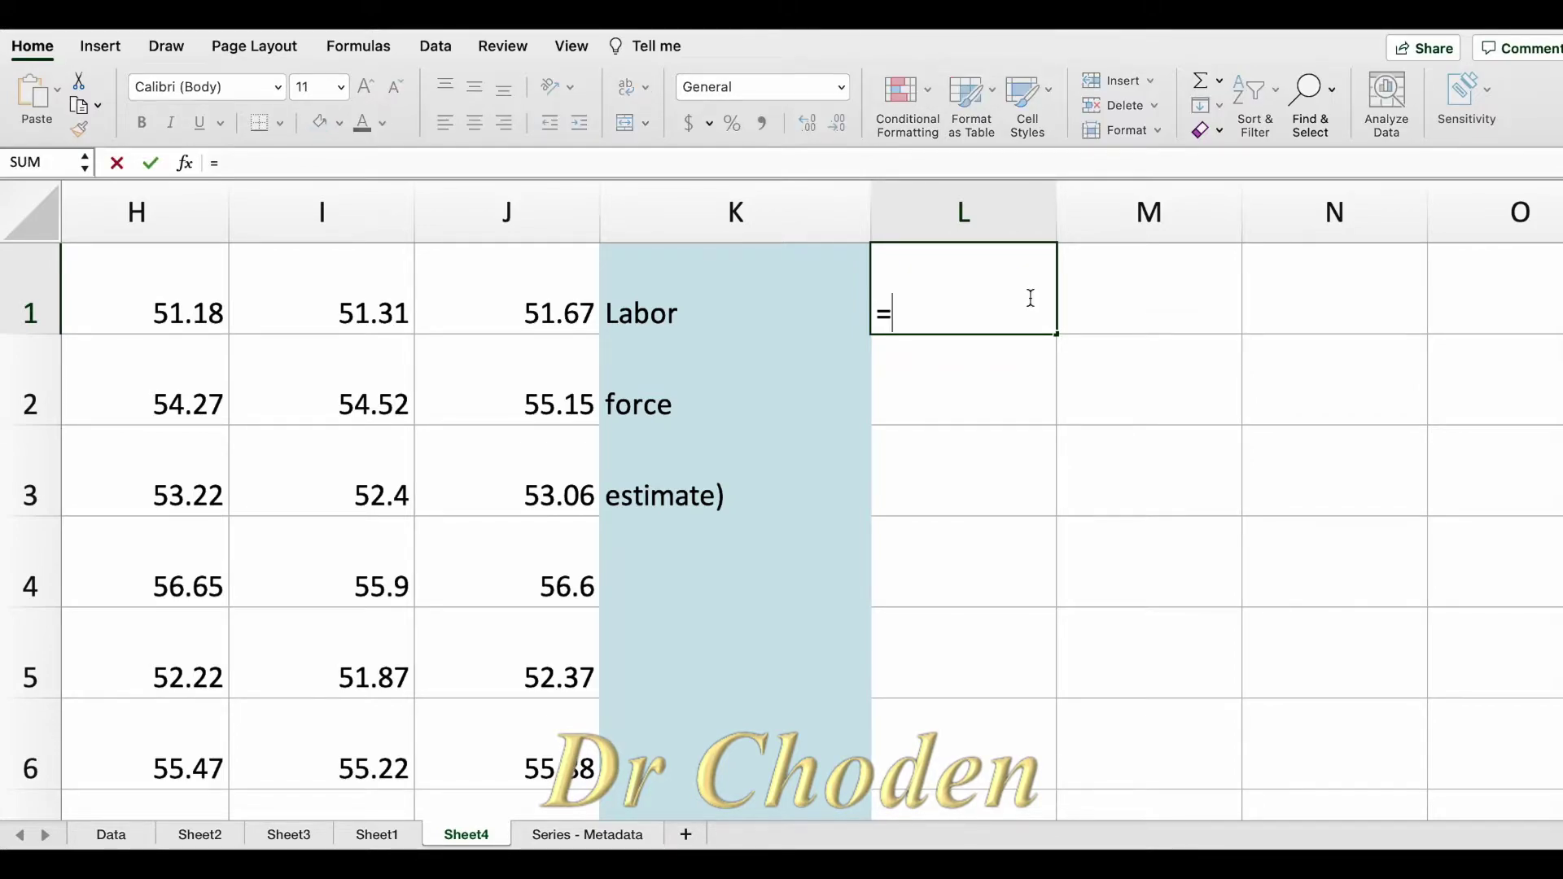
text(pro)
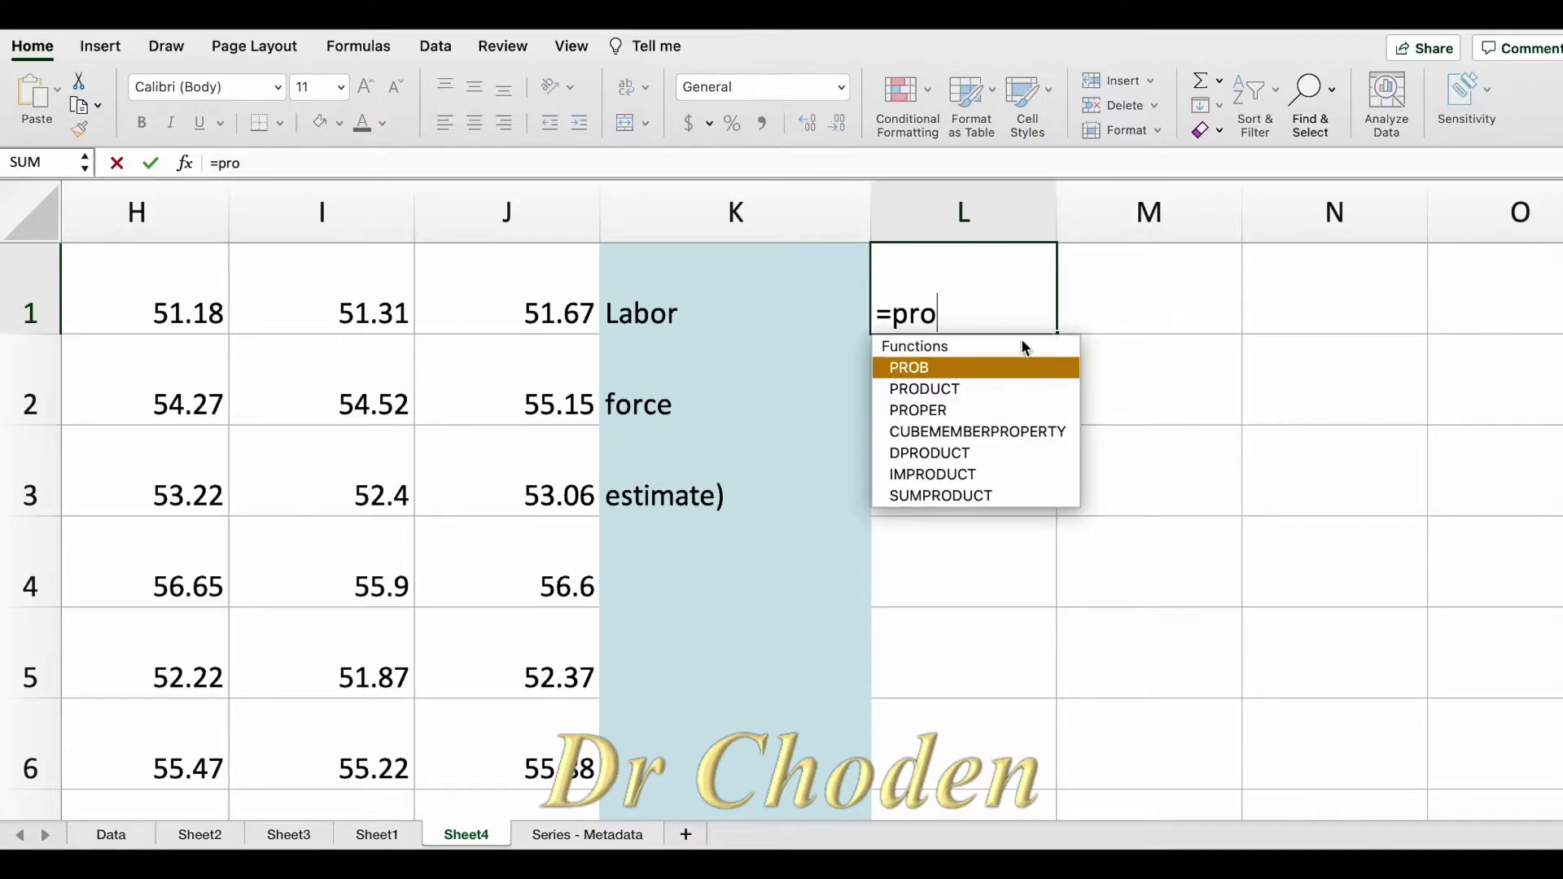
text(per)
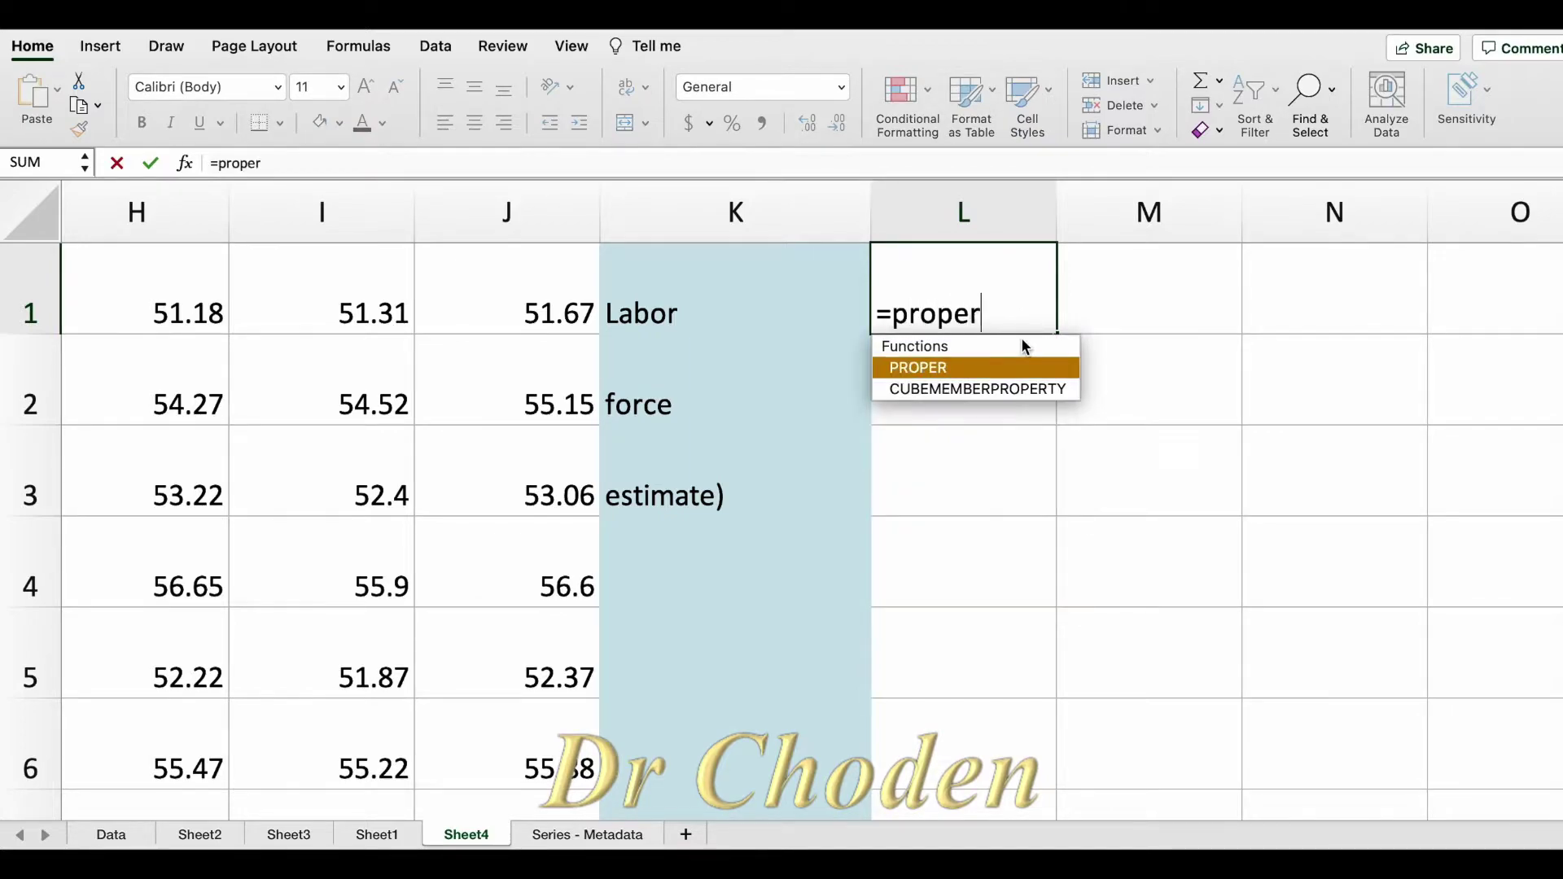
double_click(916, 369)
click(710, 315)
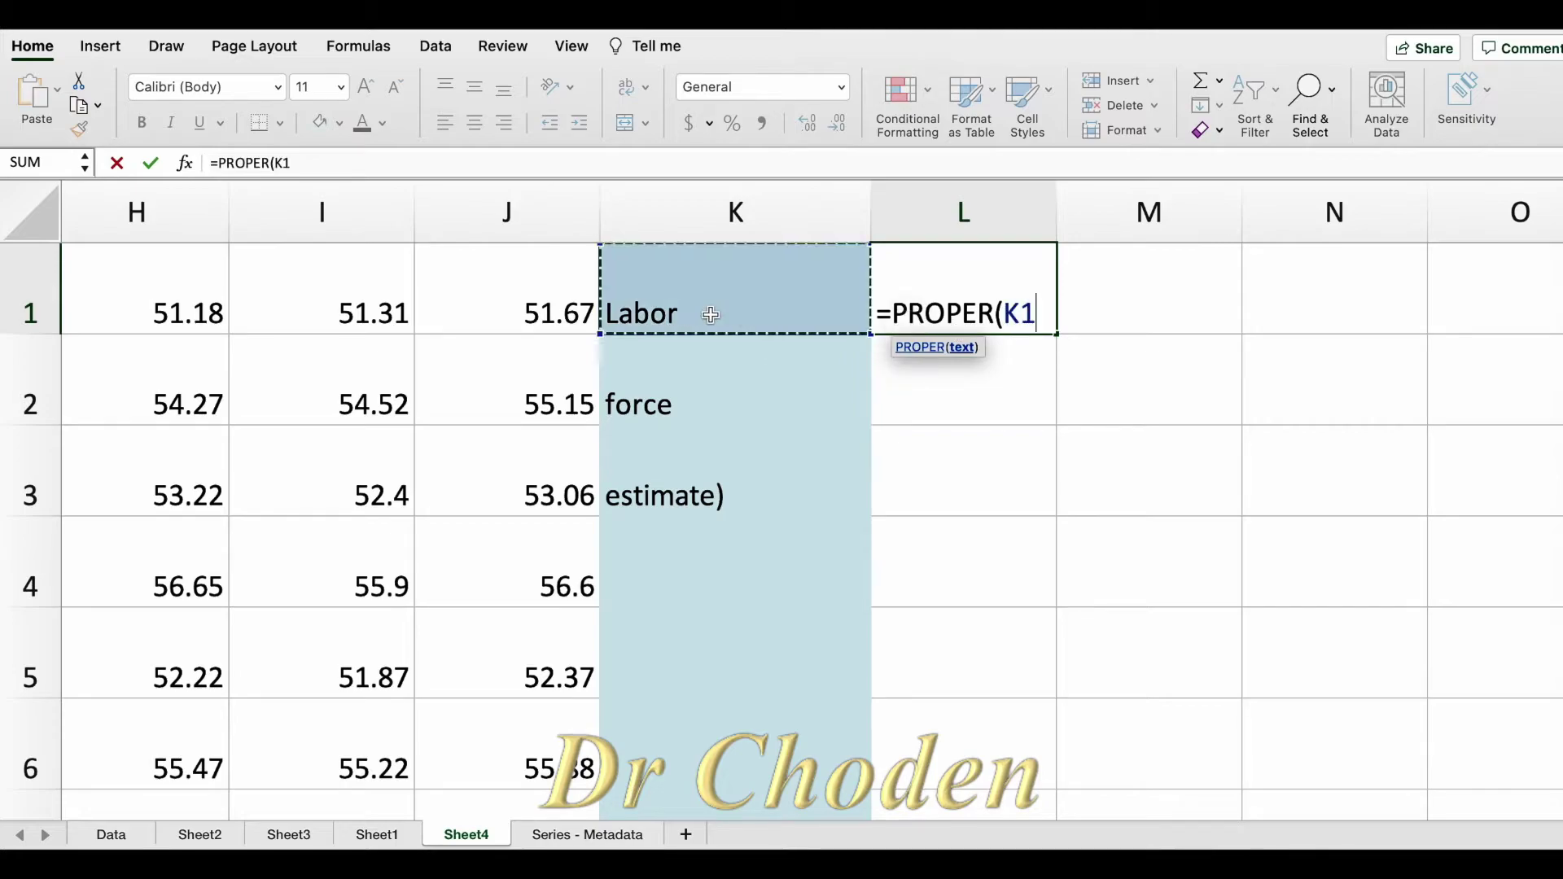
text())
key(Return)
- Enter =PROPER(K2) in L2 to capitalise the first letter of the word in K2
text(=)
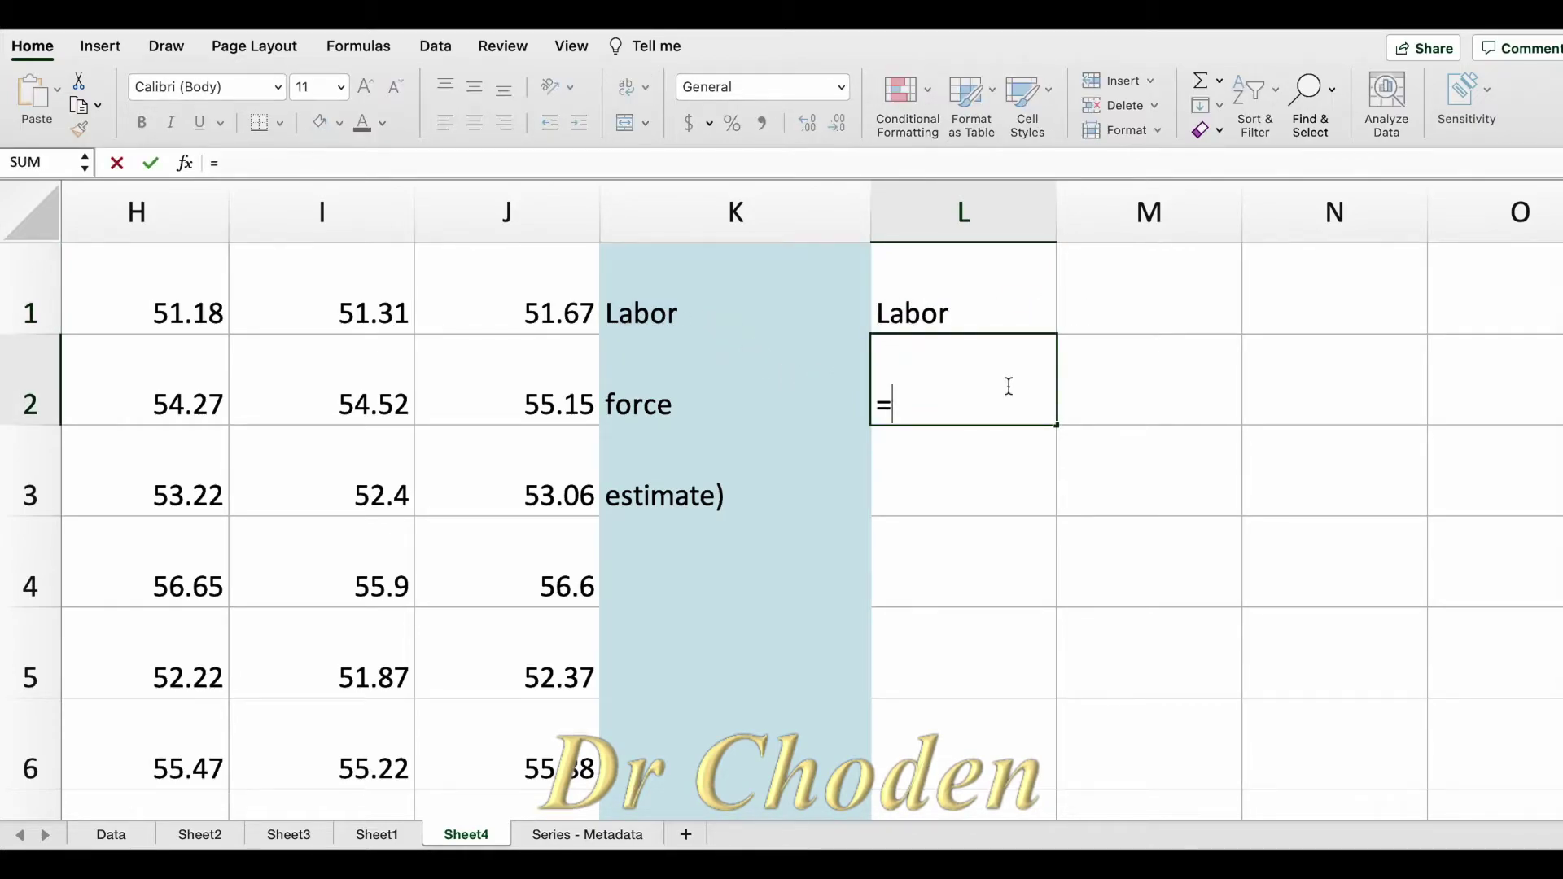
text(prop)
double_click(927, 454)
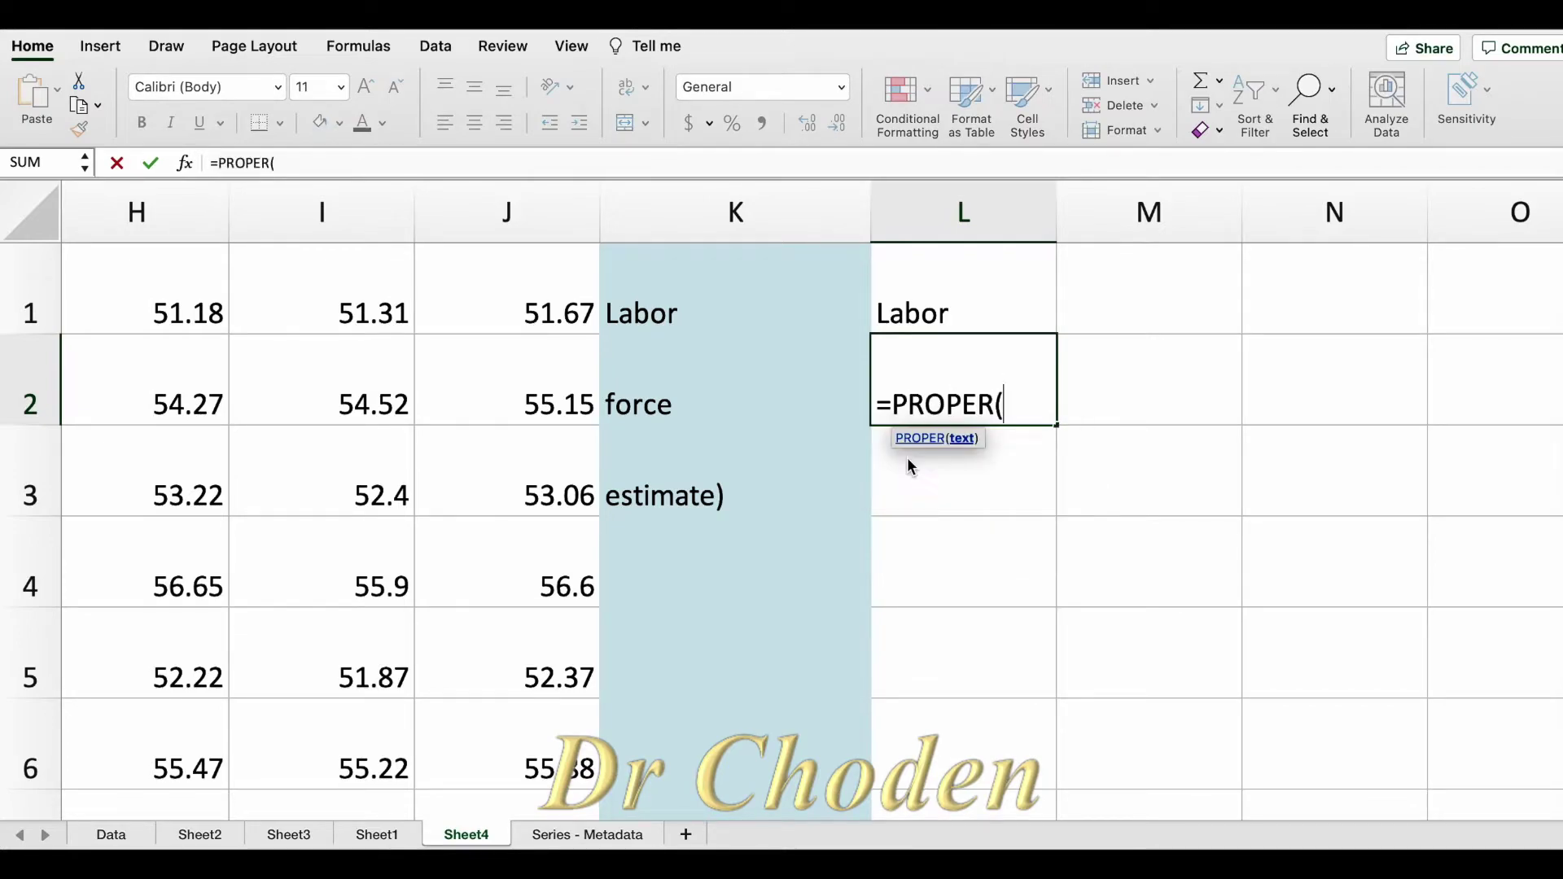
click(662, 388)
key(Return)
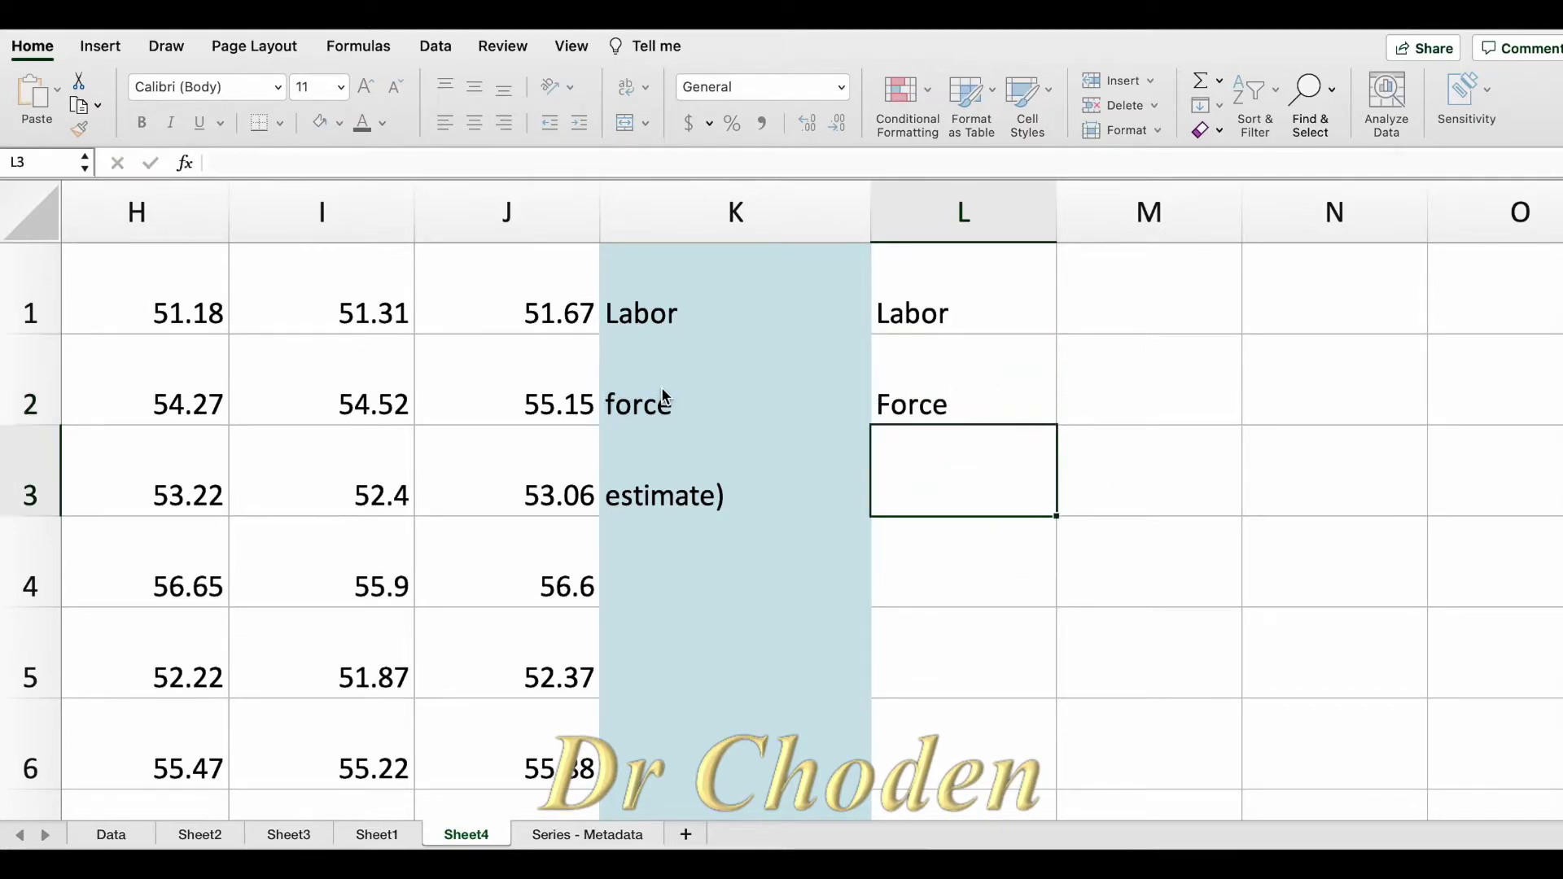
- Enter =LEFT(K3,8) in L3 to extract the word from K3 without its closing bracket
click(780, 494)
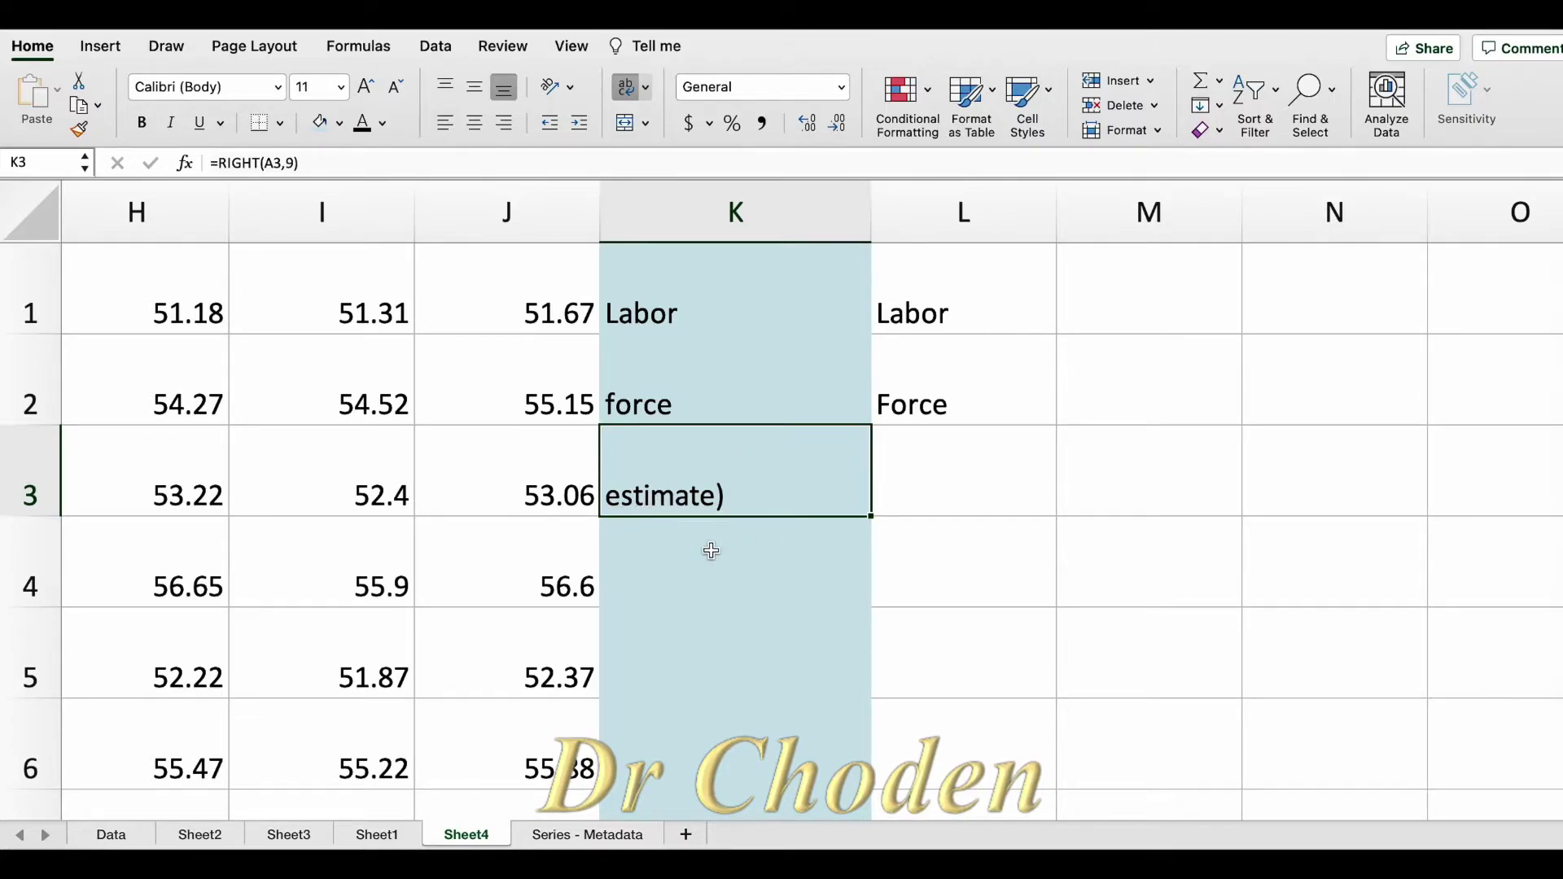
click(966, 482)
text(=)
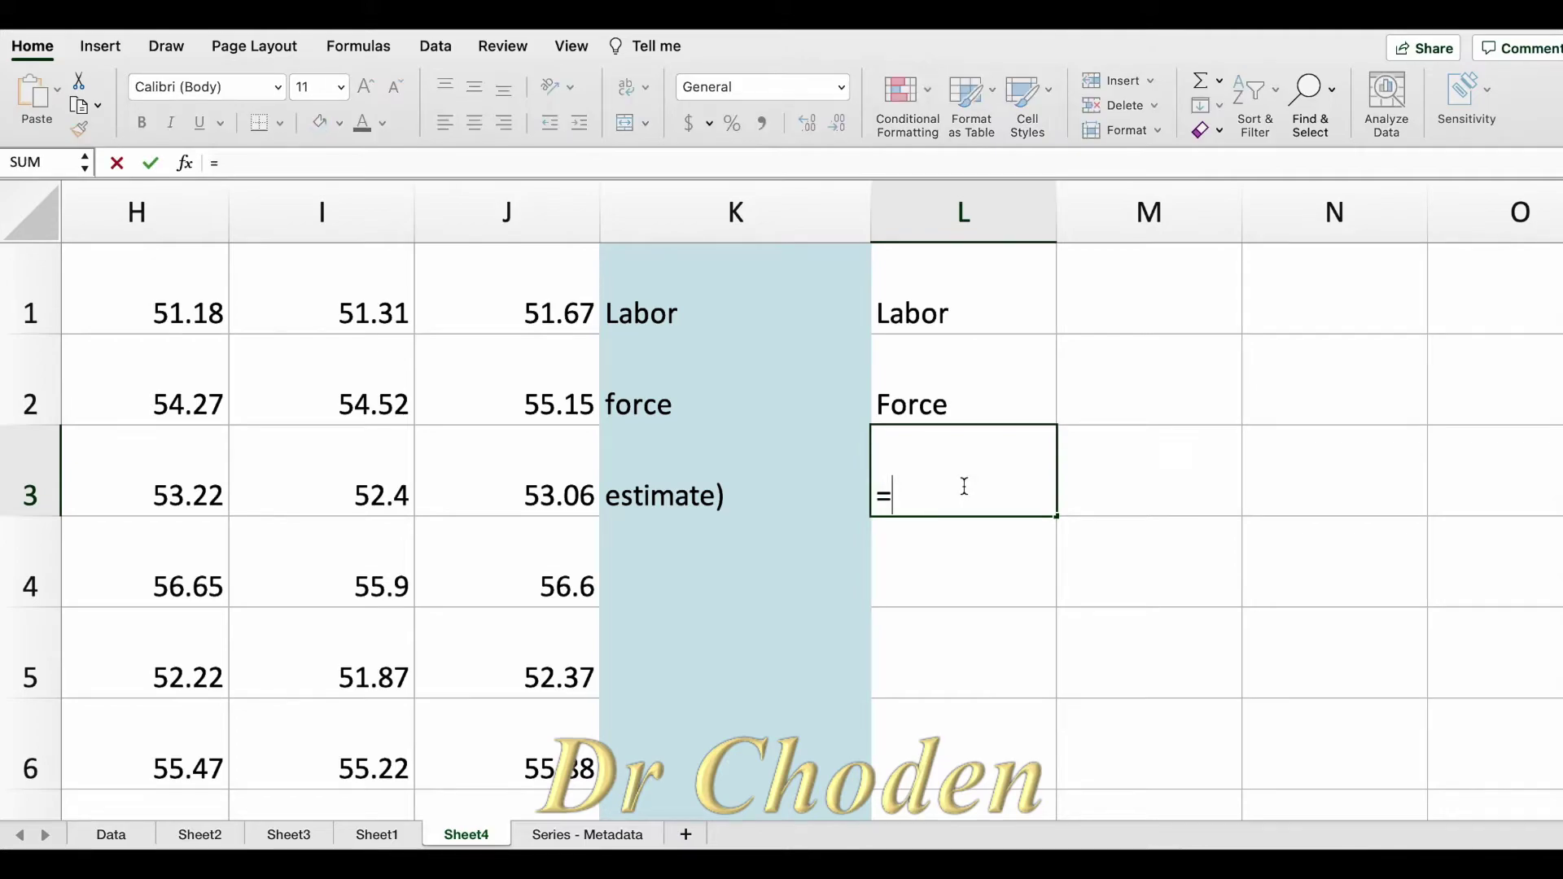
text(left)
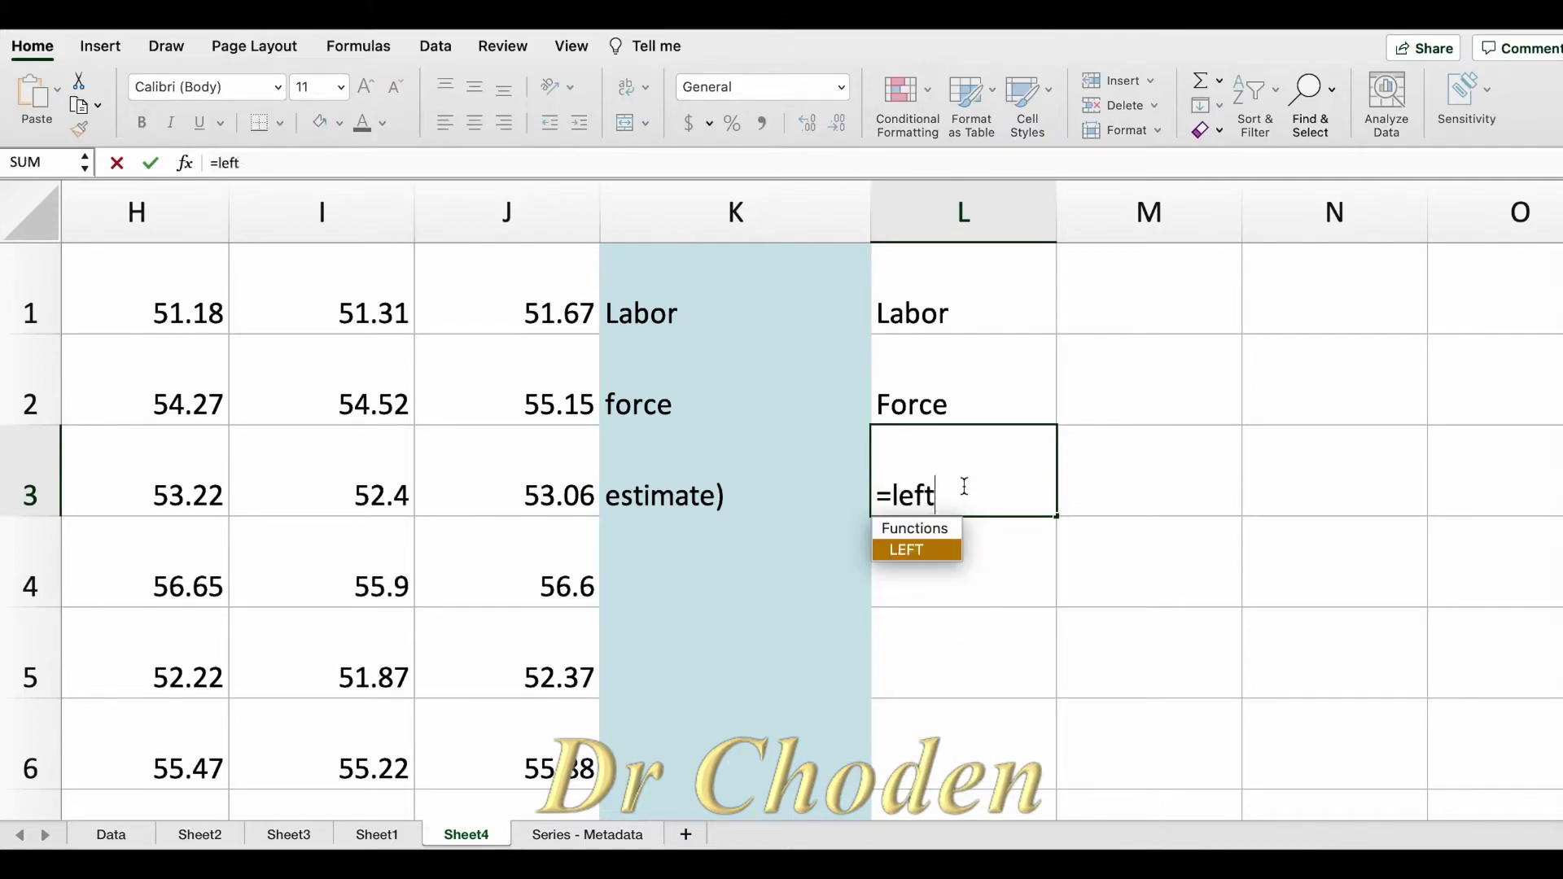
double_click(914, 548)
click(665, 471)
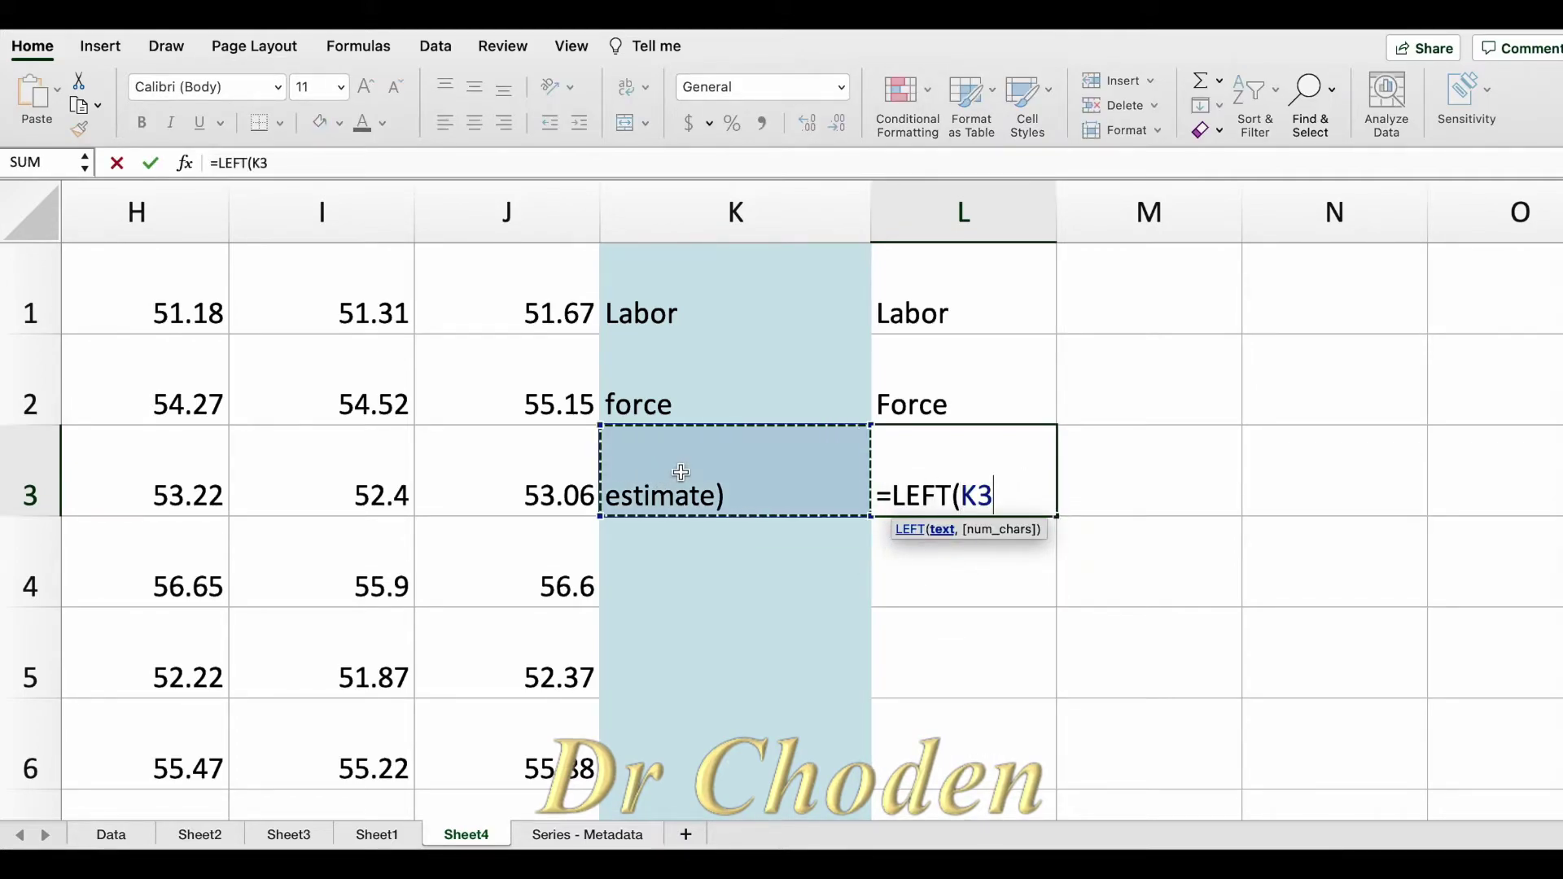
click(1003, 529)
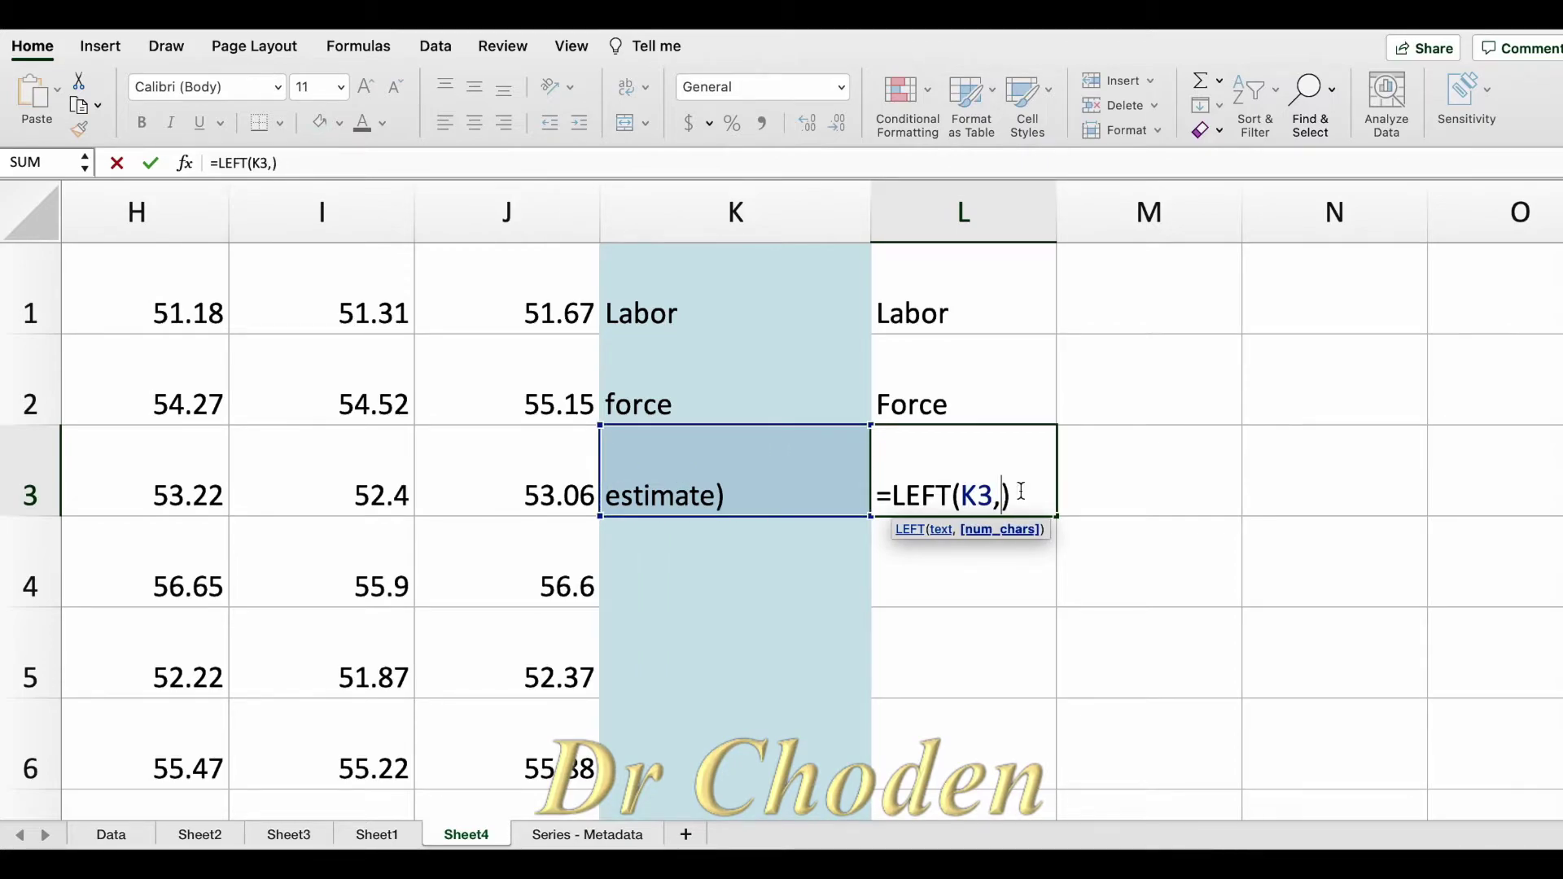
text(8)
key(Return)
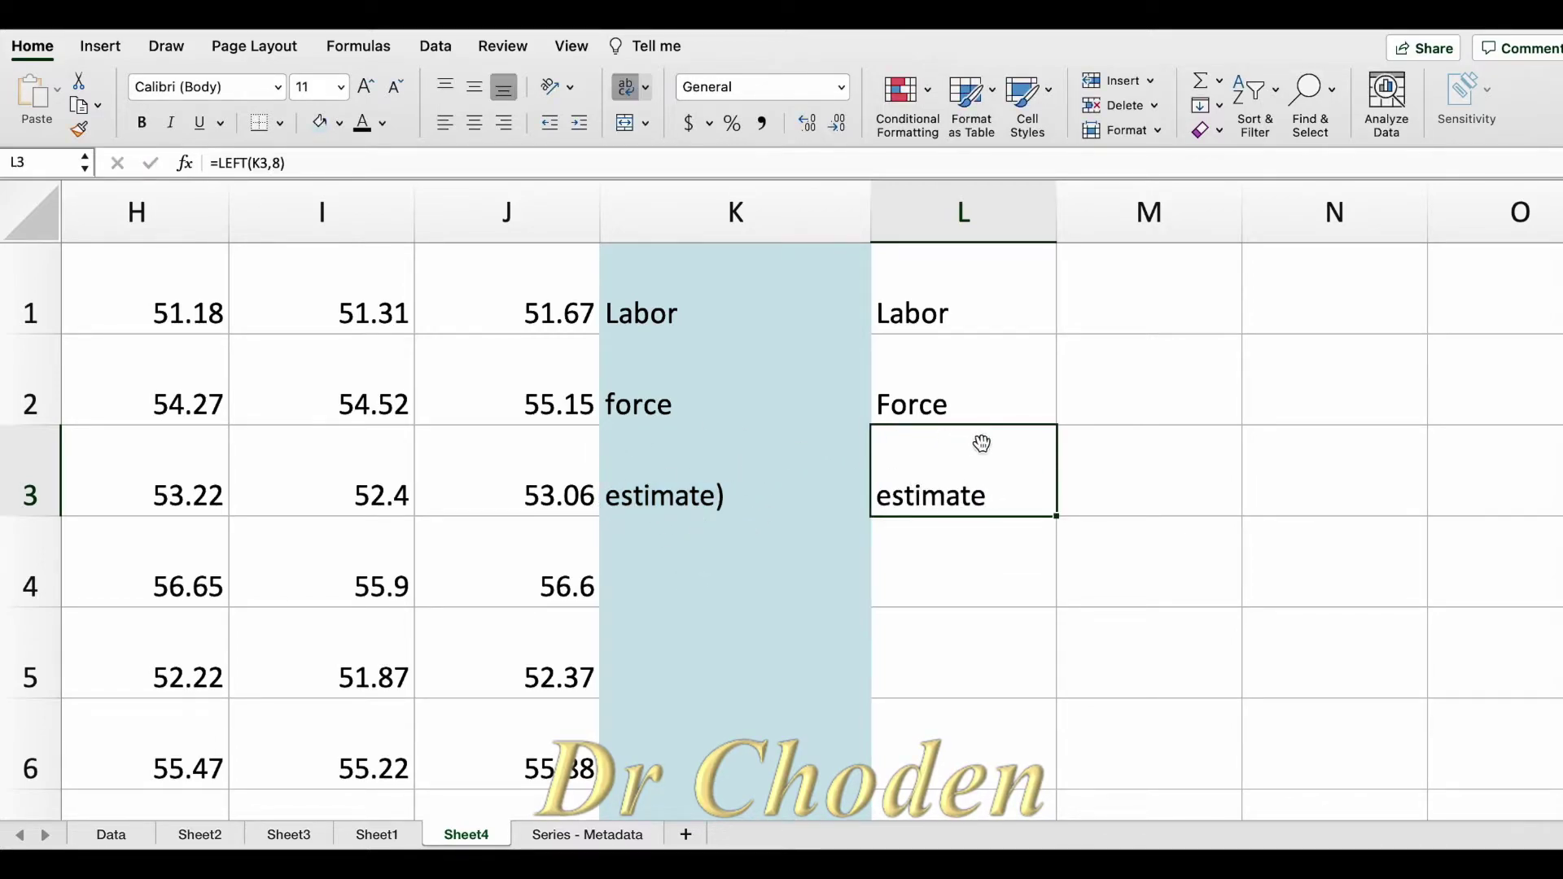
- Enter =PROPER(L3) in M3 to capitalise the trimmed word, and shade L1, L2 and M3 light blue
click(1153, 477)
text(=proper()
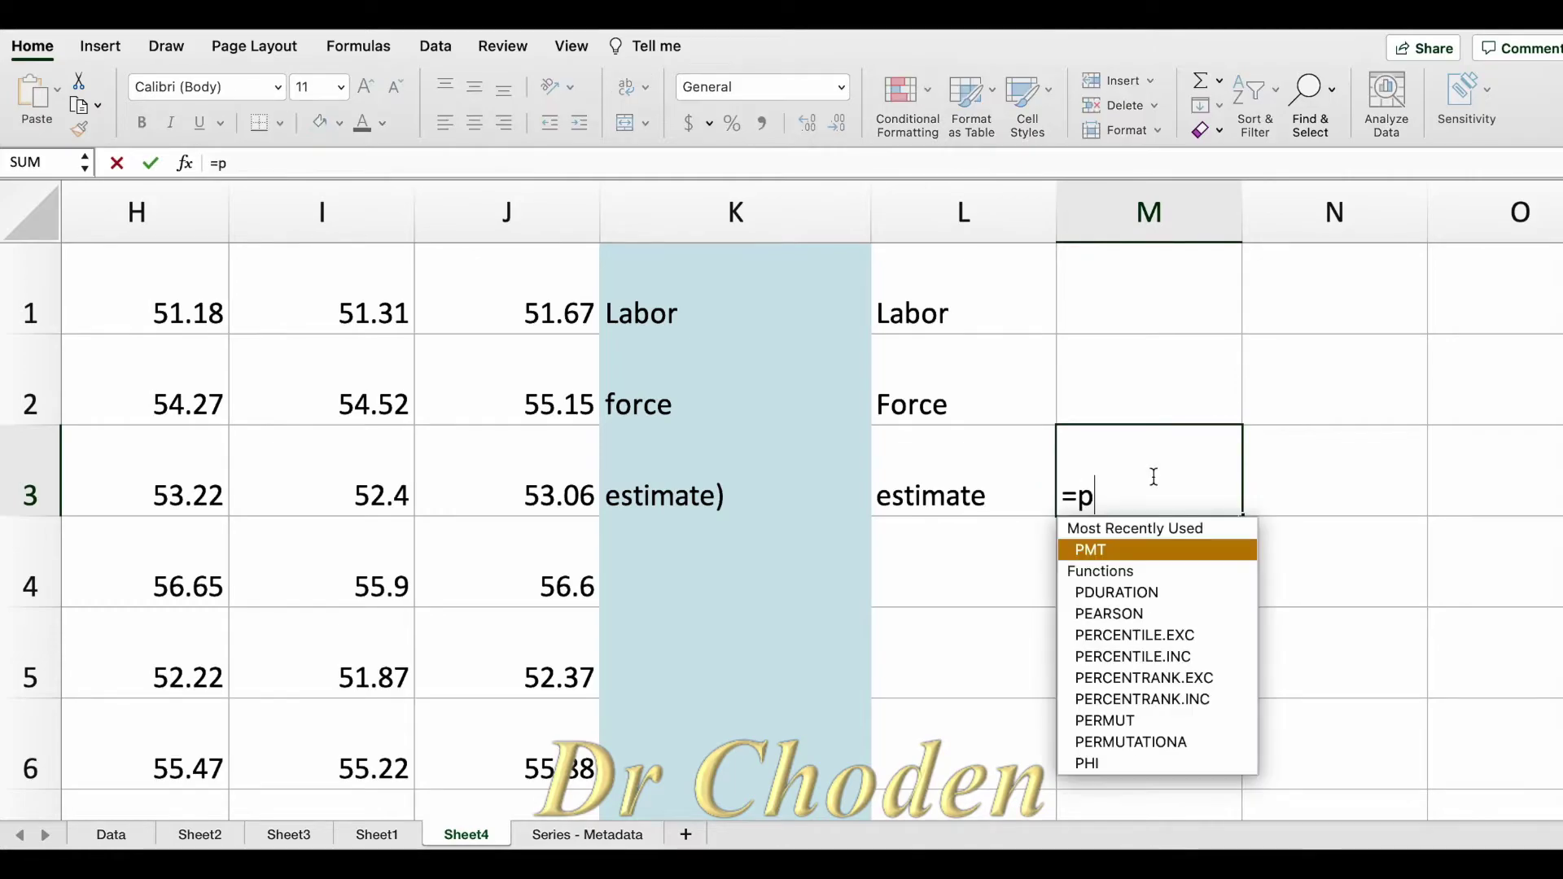
click(952, 498)
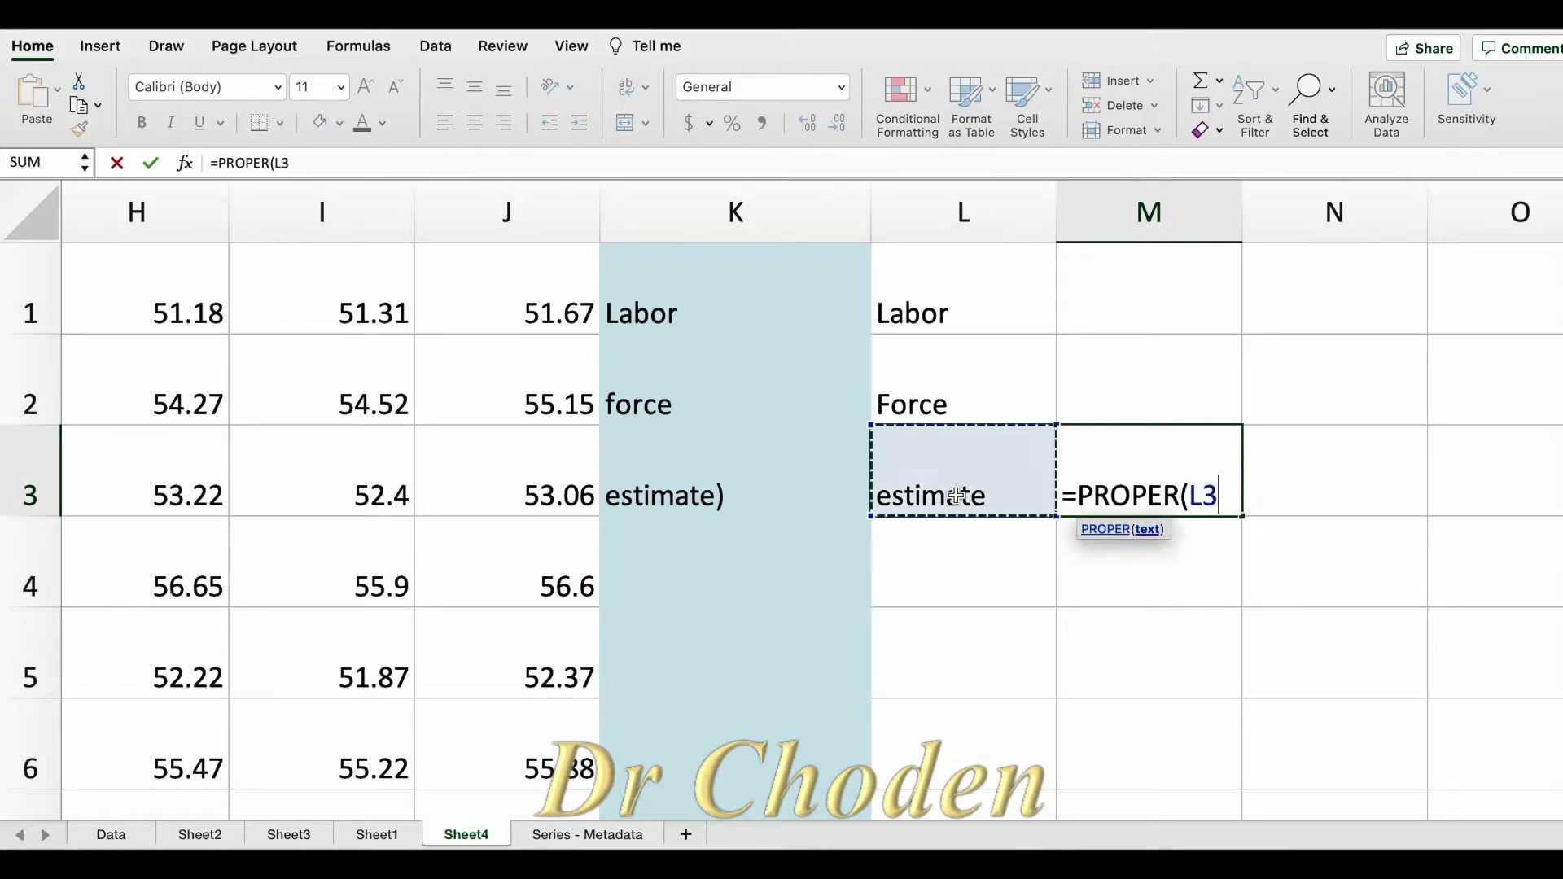
key(Return)
click(918, 307)
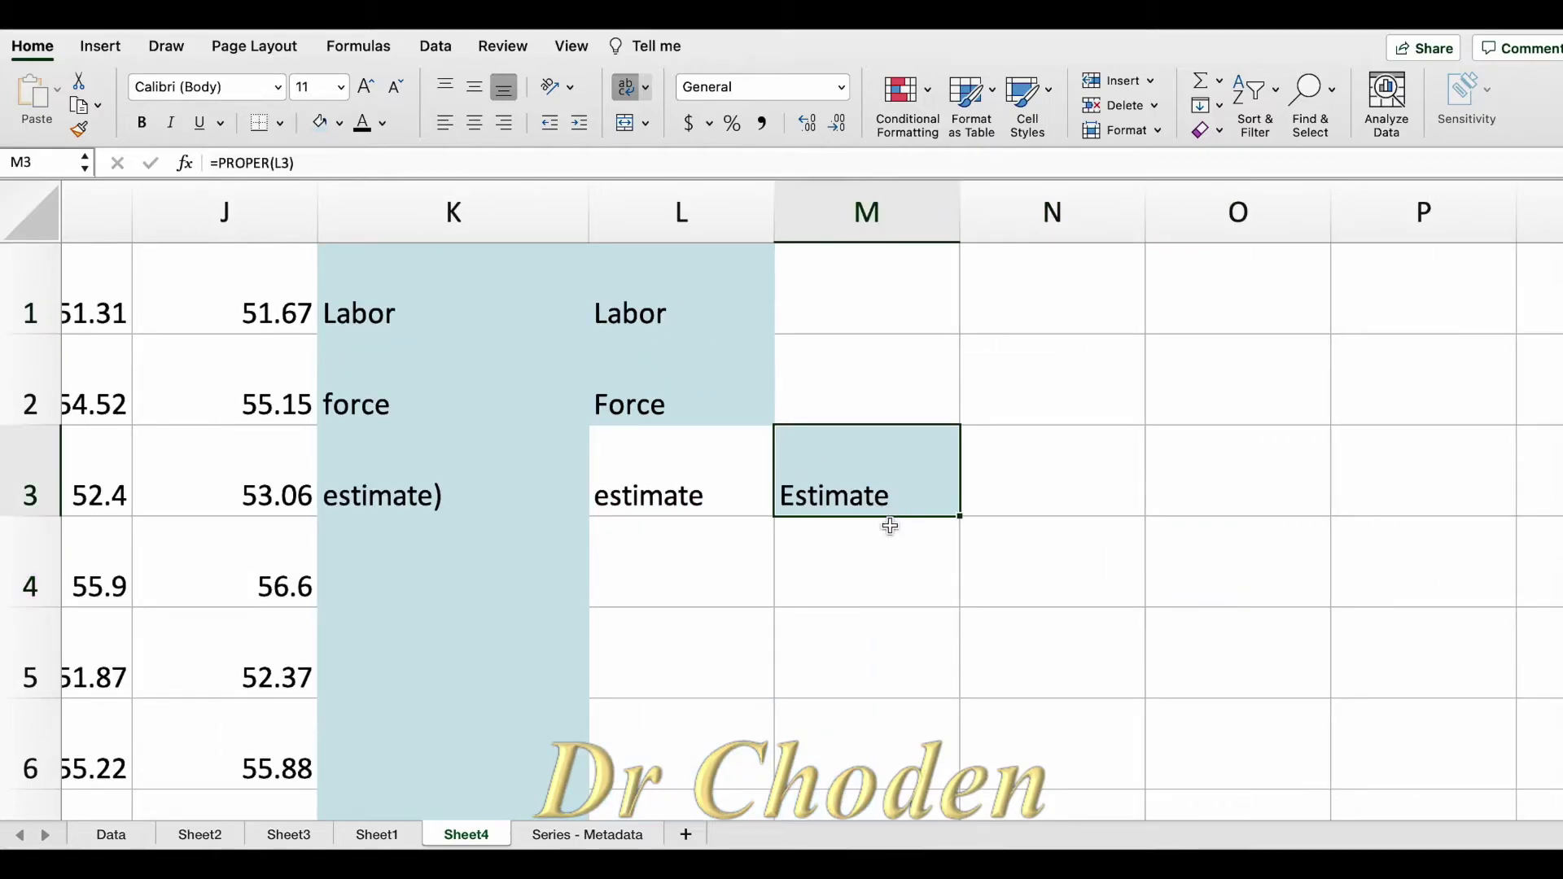
- Begin a TEXTJOIN formula in N3 with a space as the delimiter and TRUE to ignore empty cells
click(1206, 487)
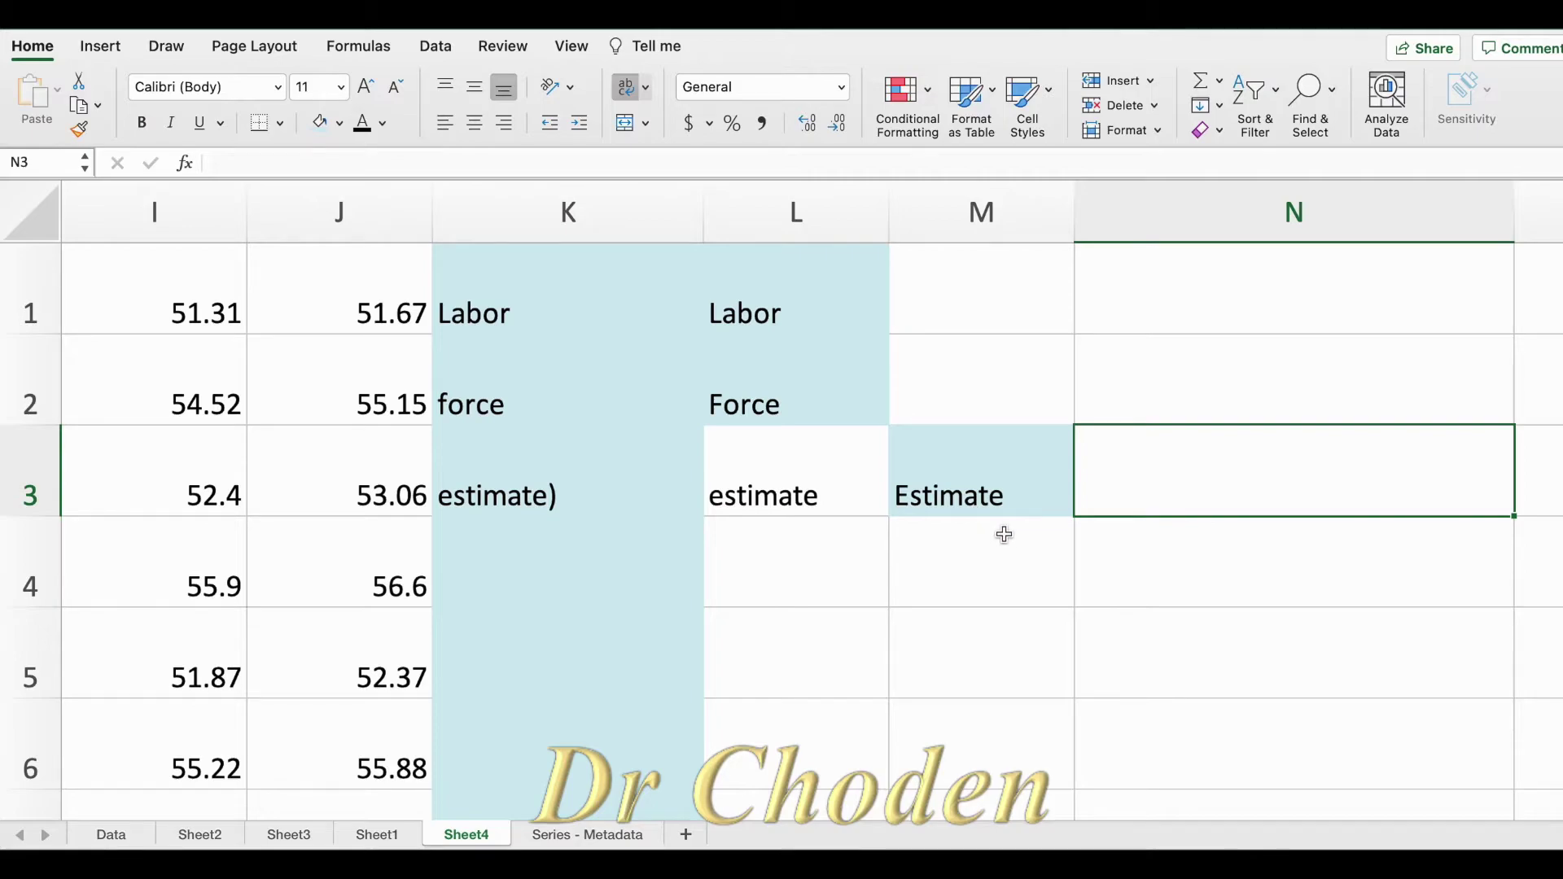
text(=)
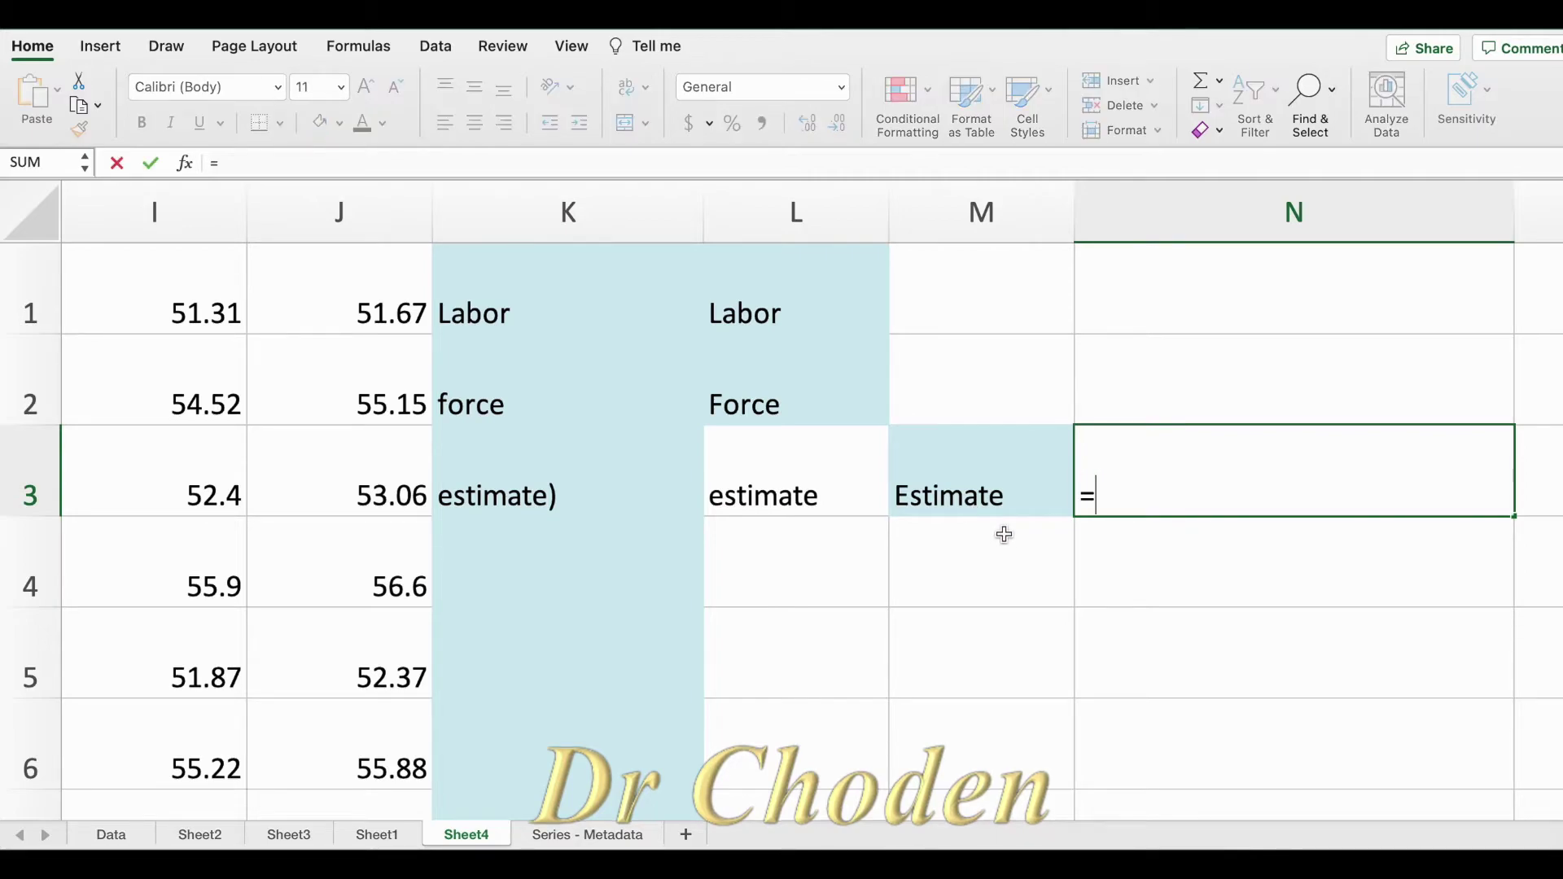
text(text)
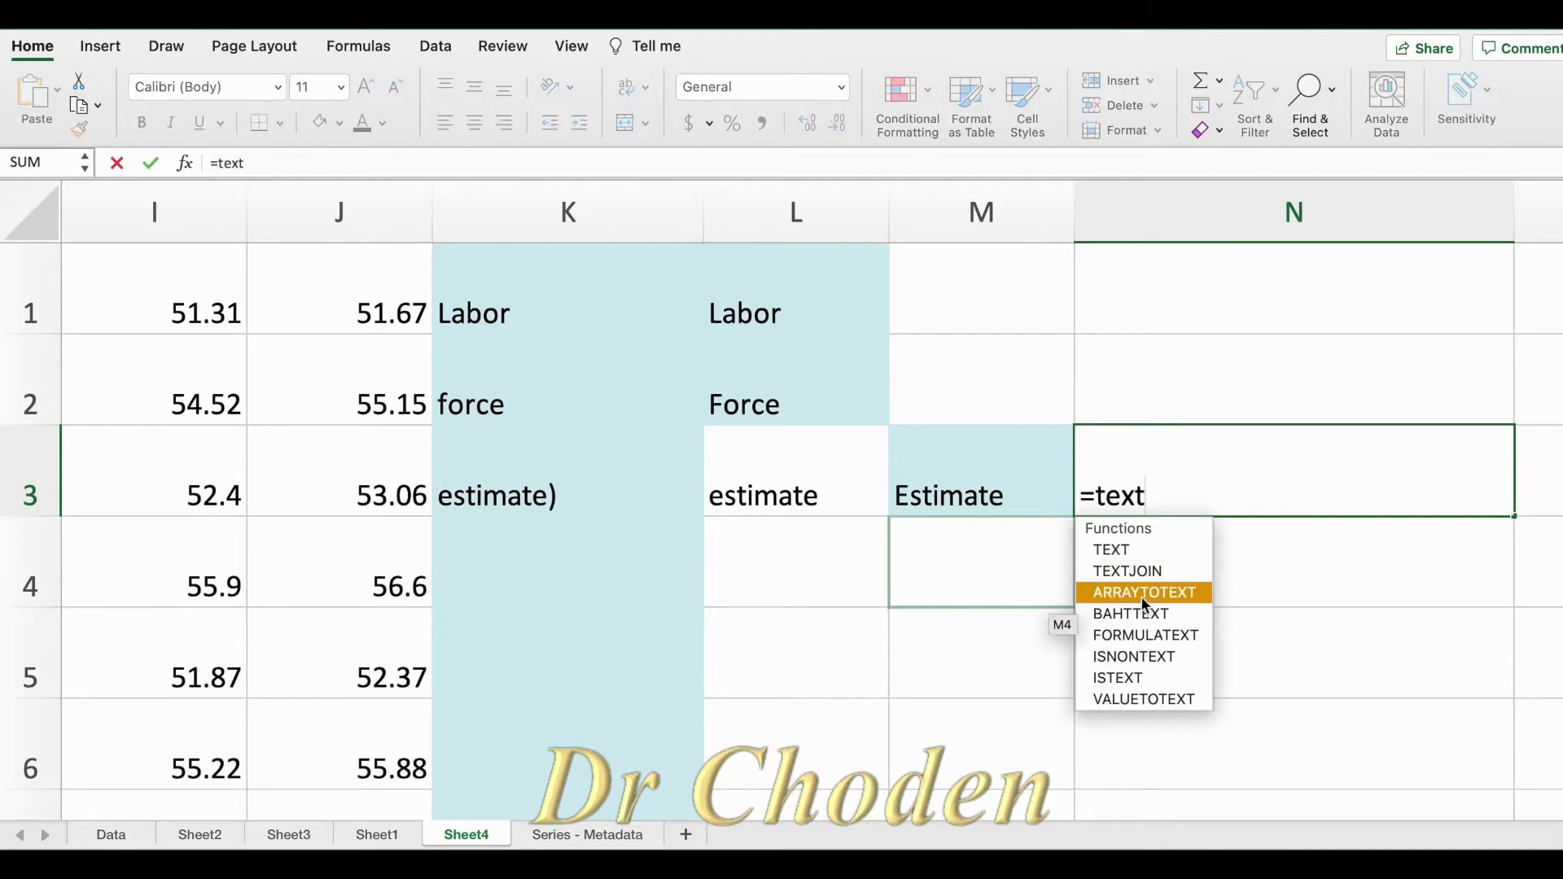
double_click(1132, 574)
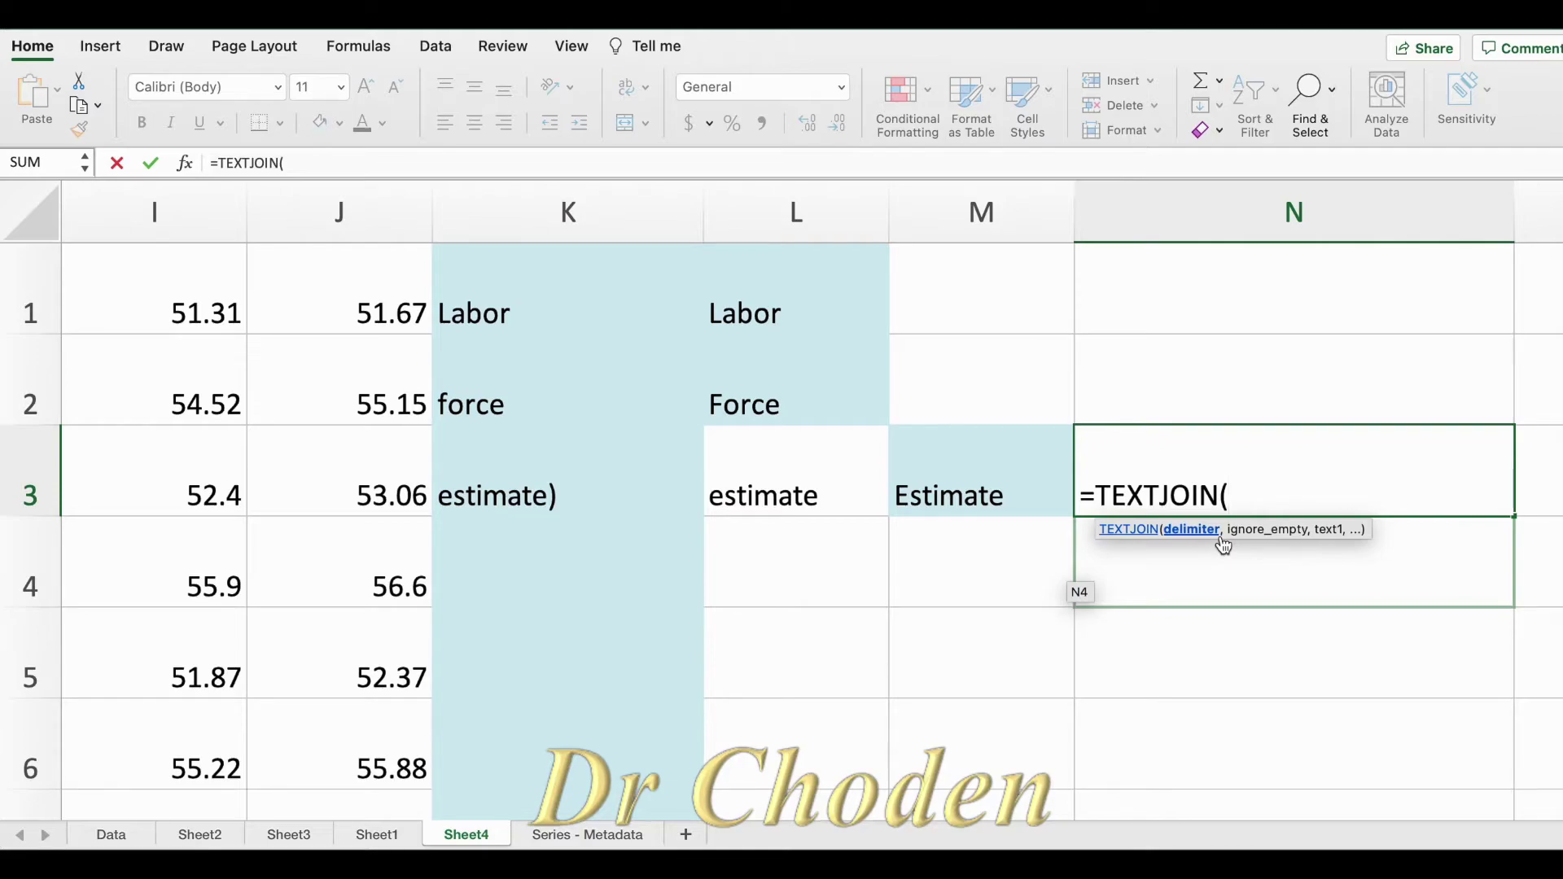
text(" ")
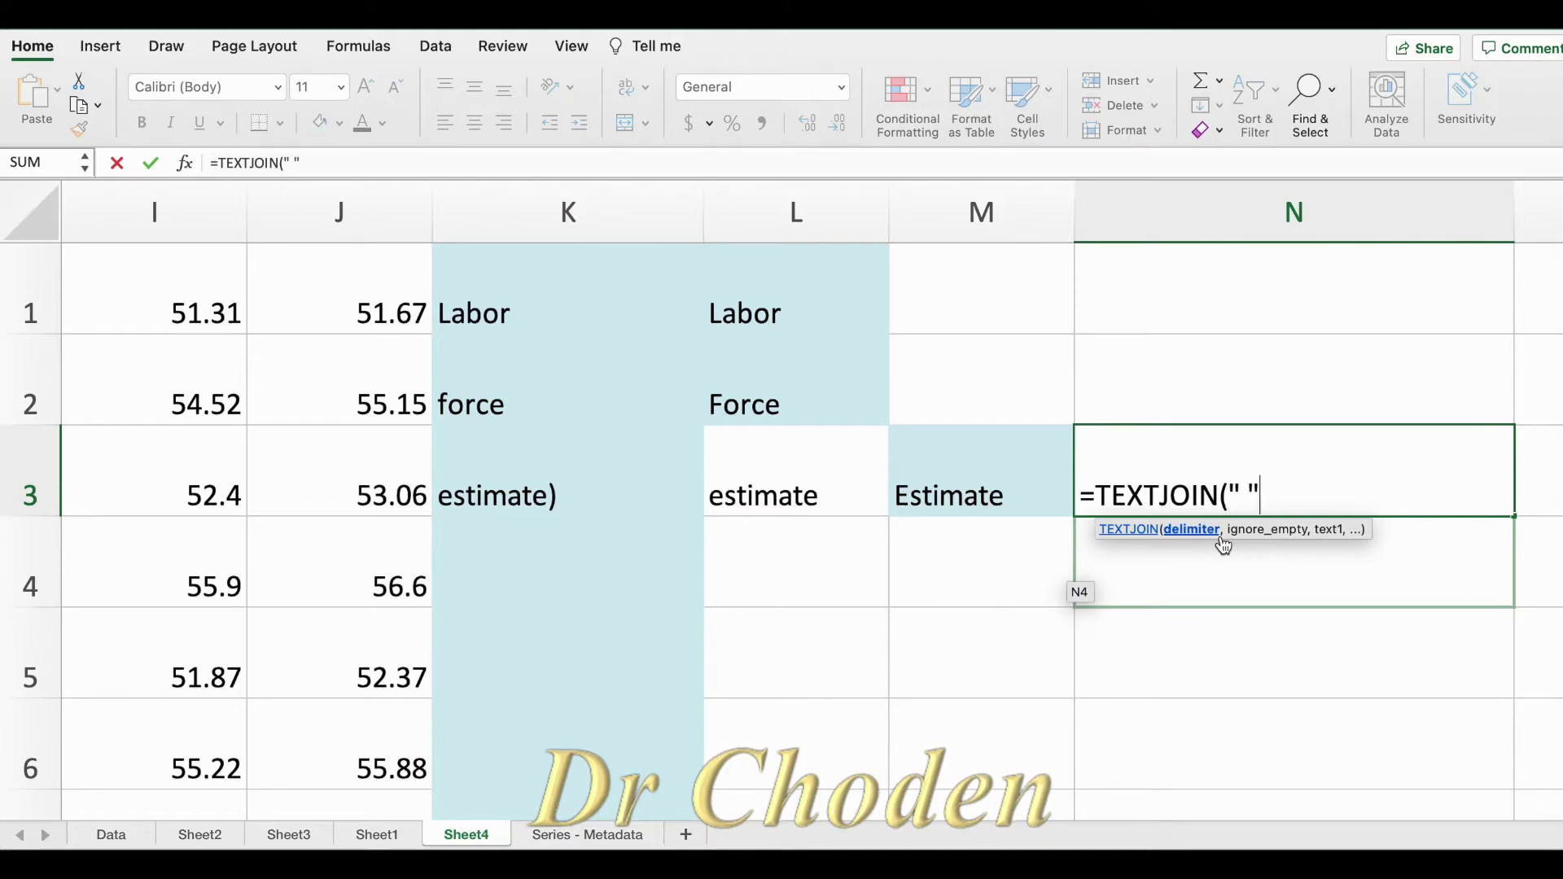
text(,)
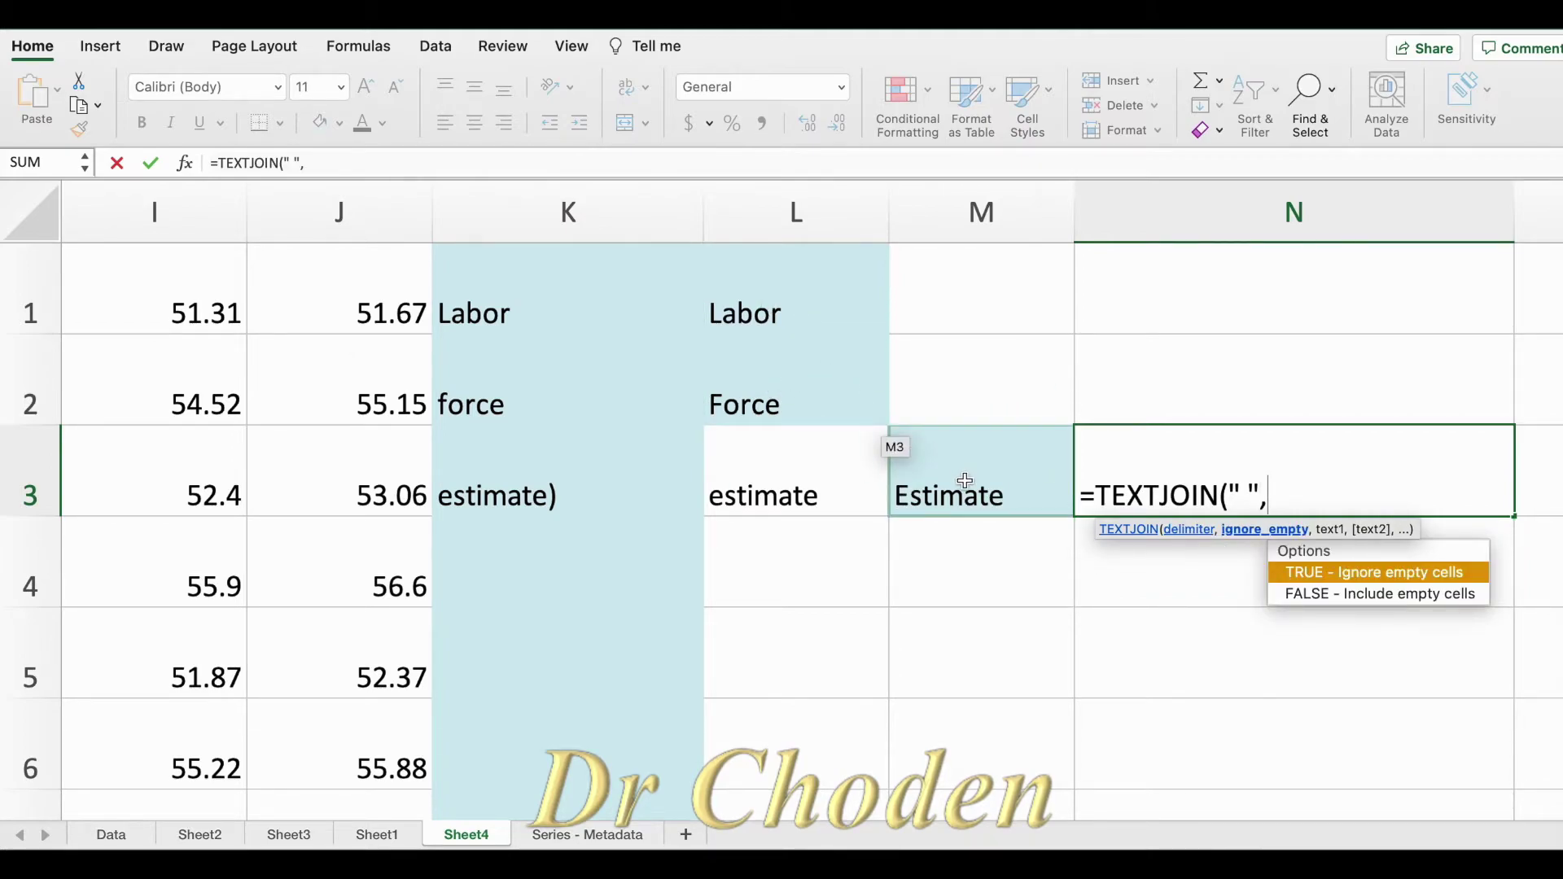
double_click(1400, 572)
text(,)
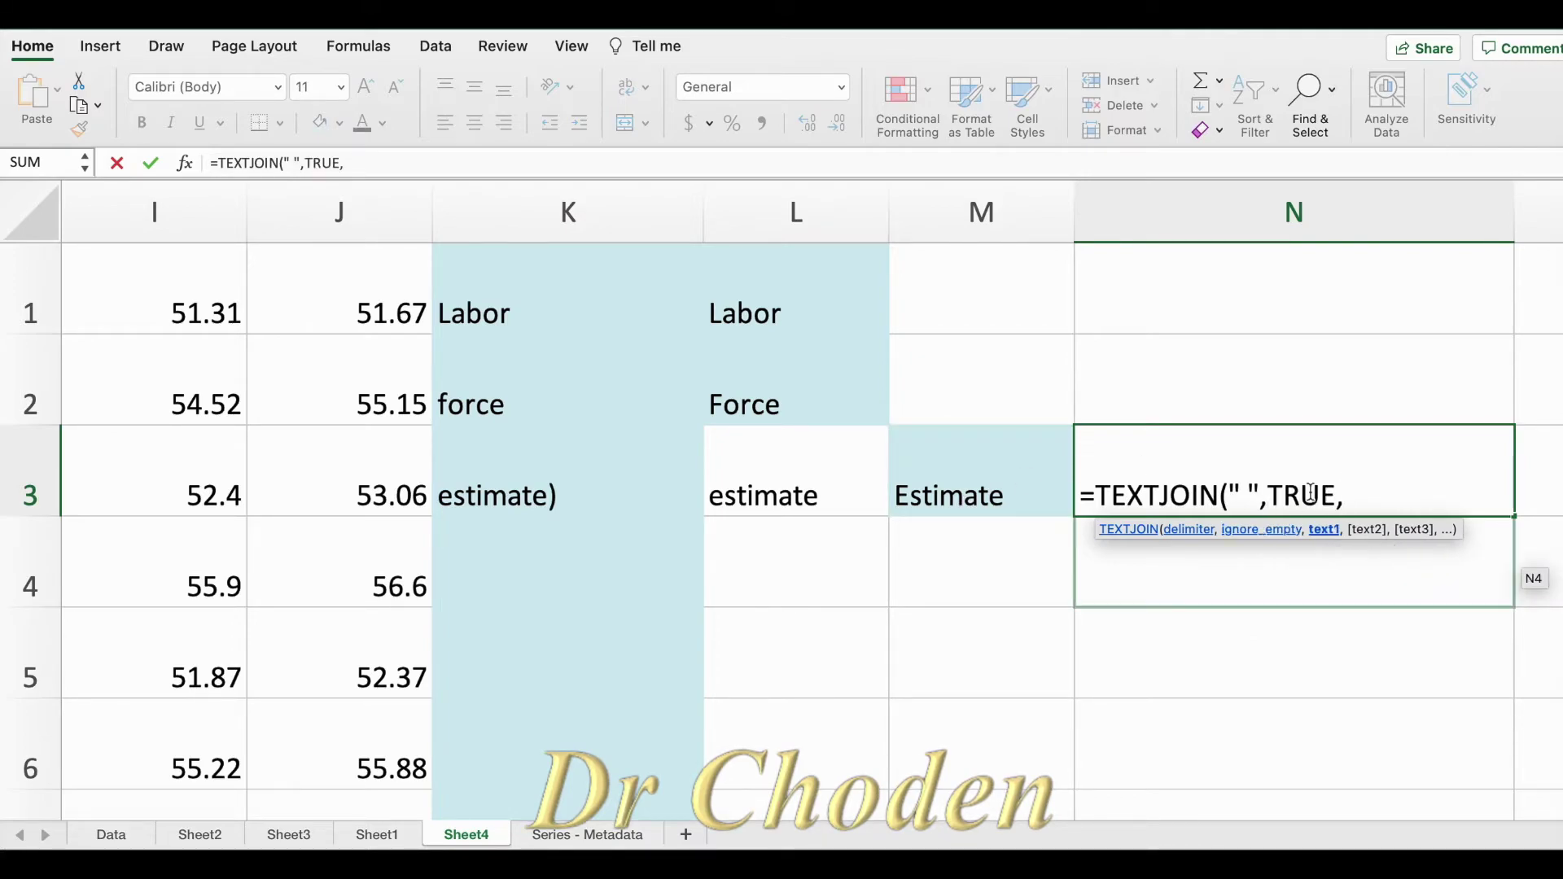
- Complete the TEXTJOIN formula in N3 with L1, L2 and M3 as the texts to join
click(834, 321)
text(,)
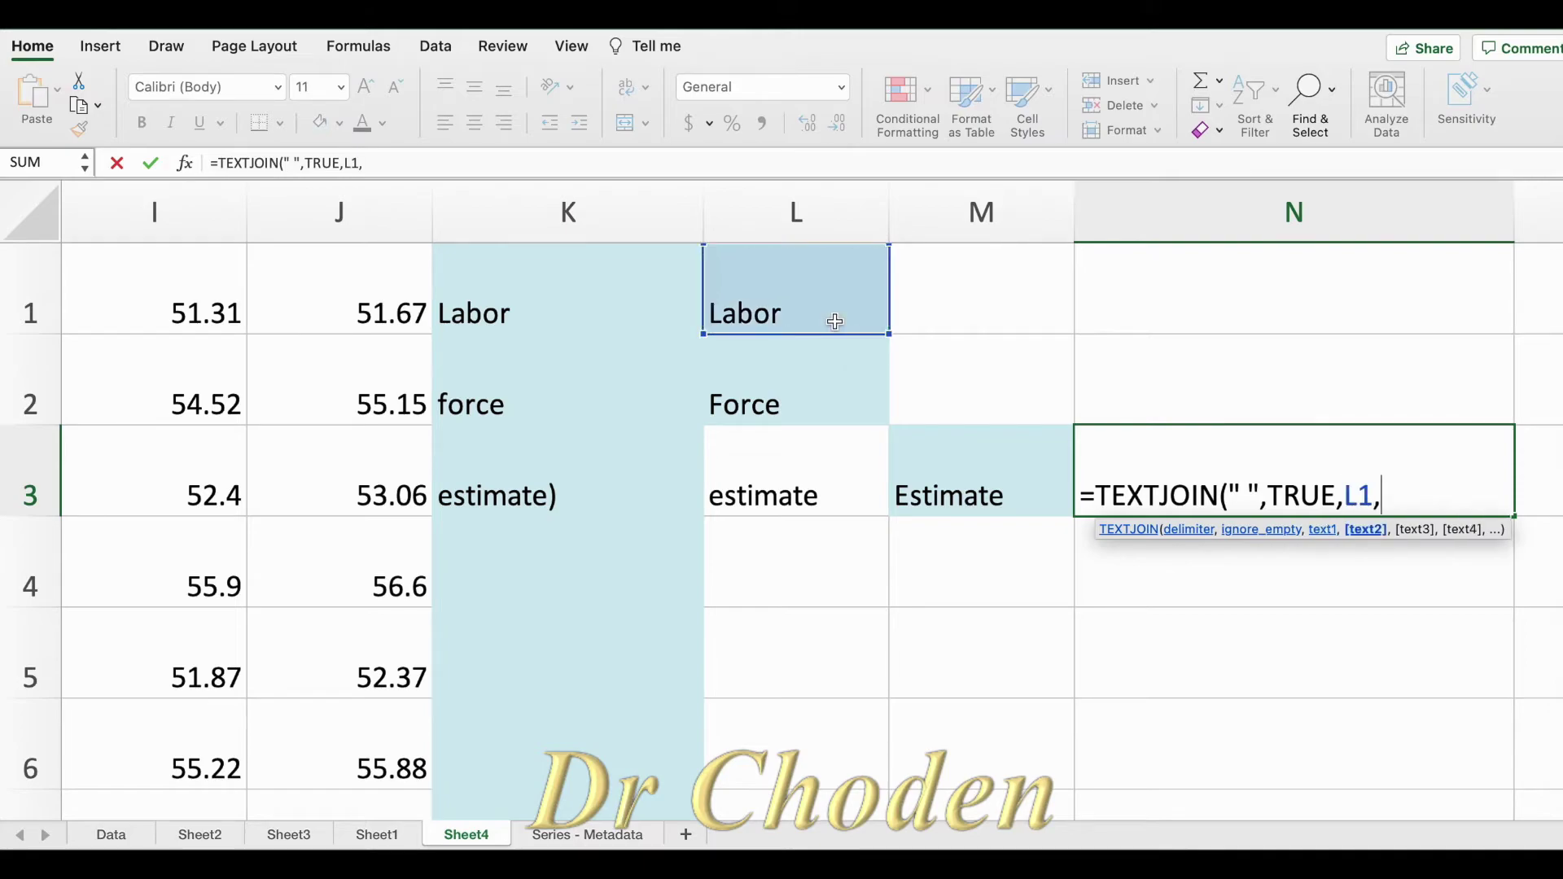
click(797, 384)
text(,)
click(886, 458)
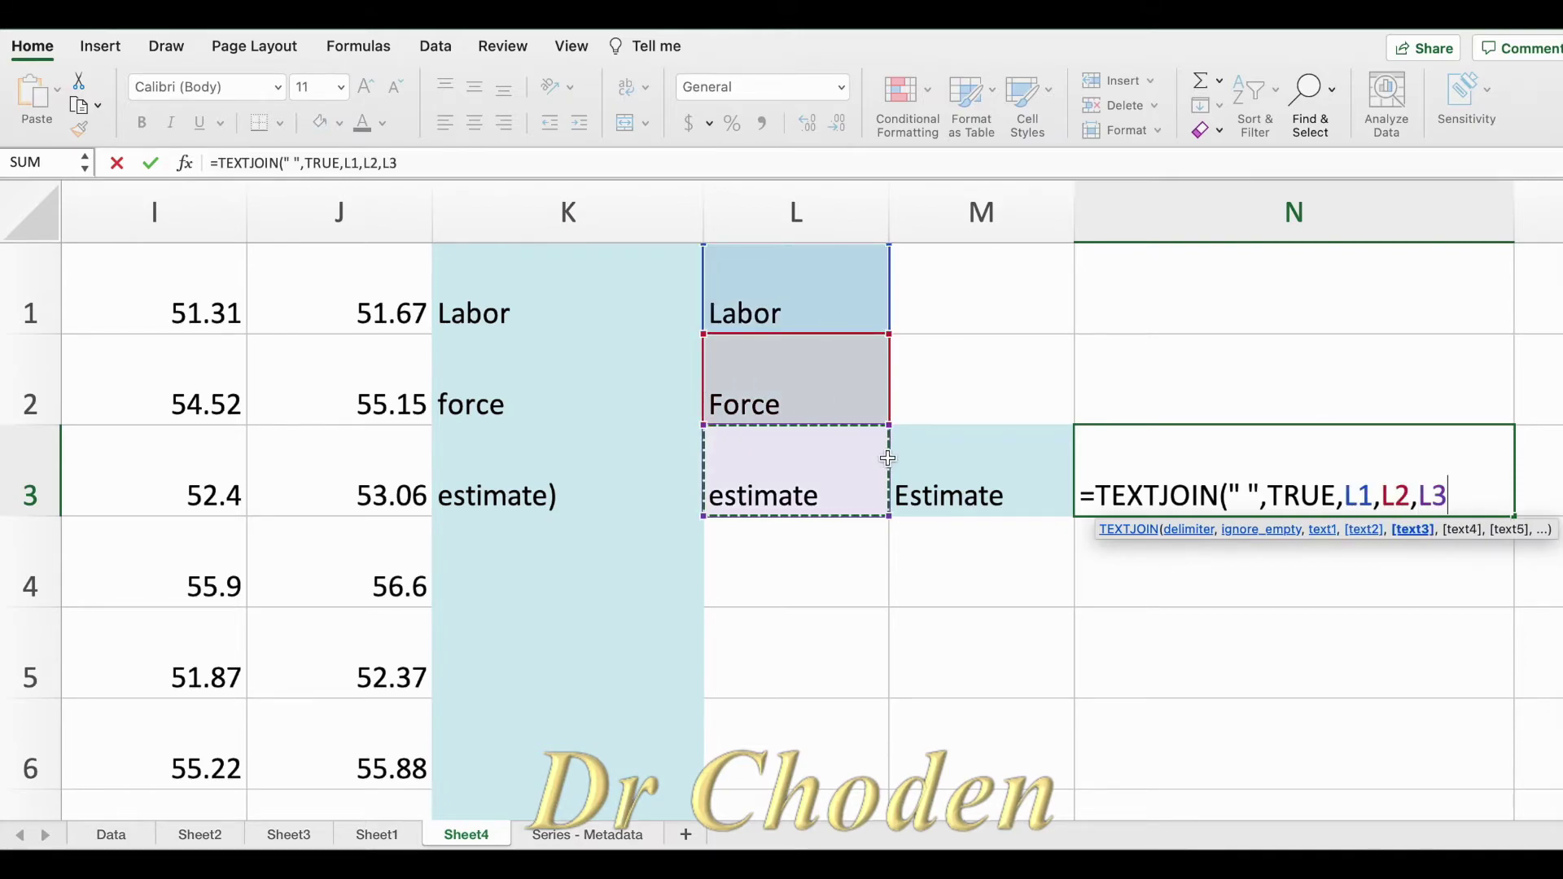
key(BackSpace)
key(BackSpace)
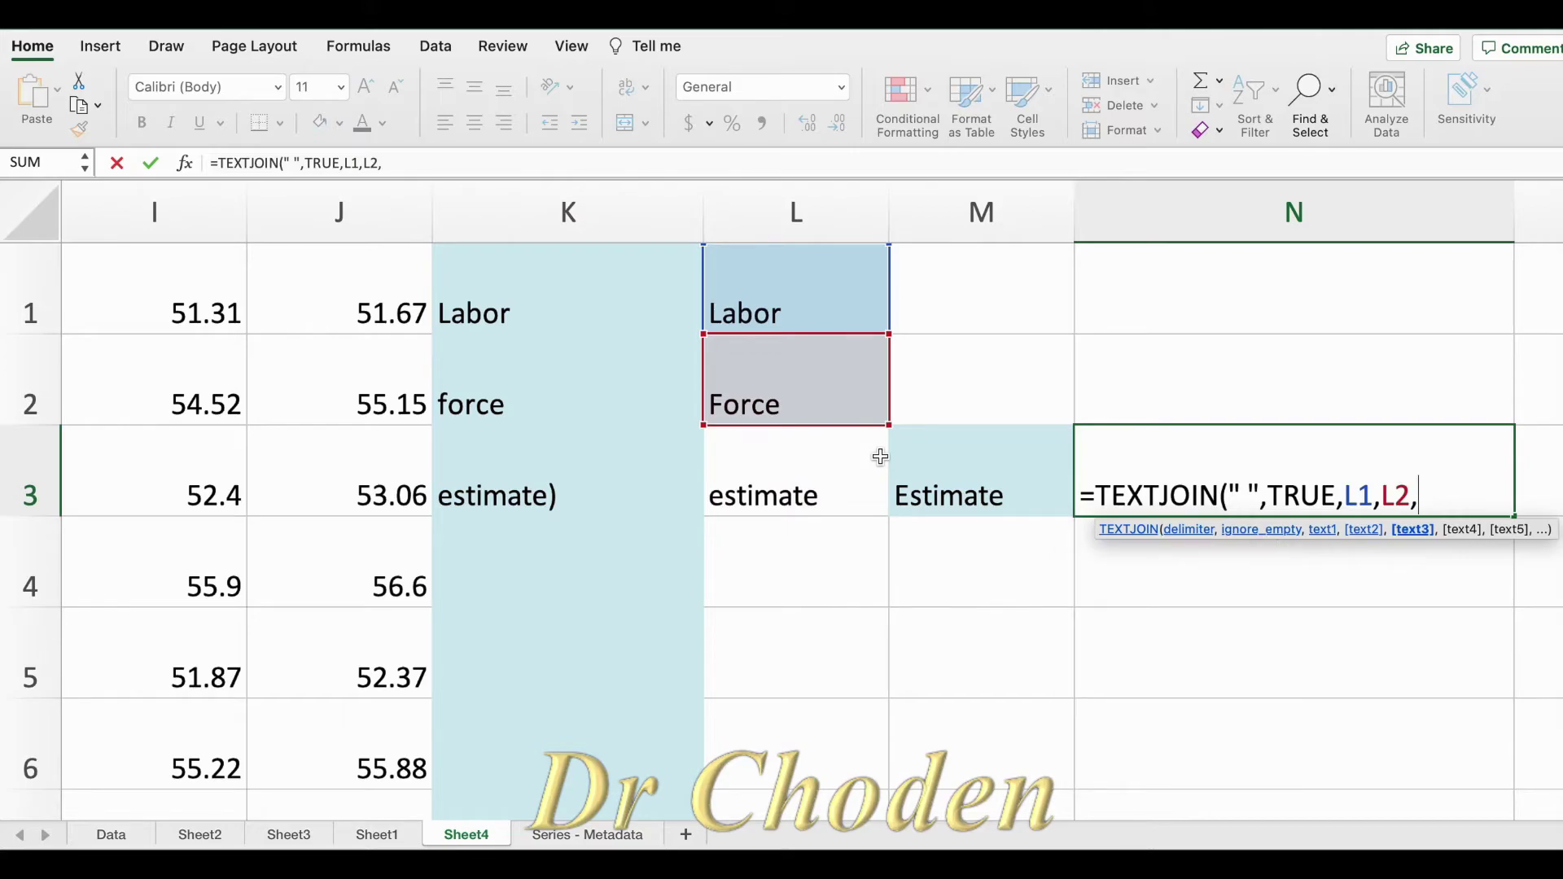
click(942, 467)
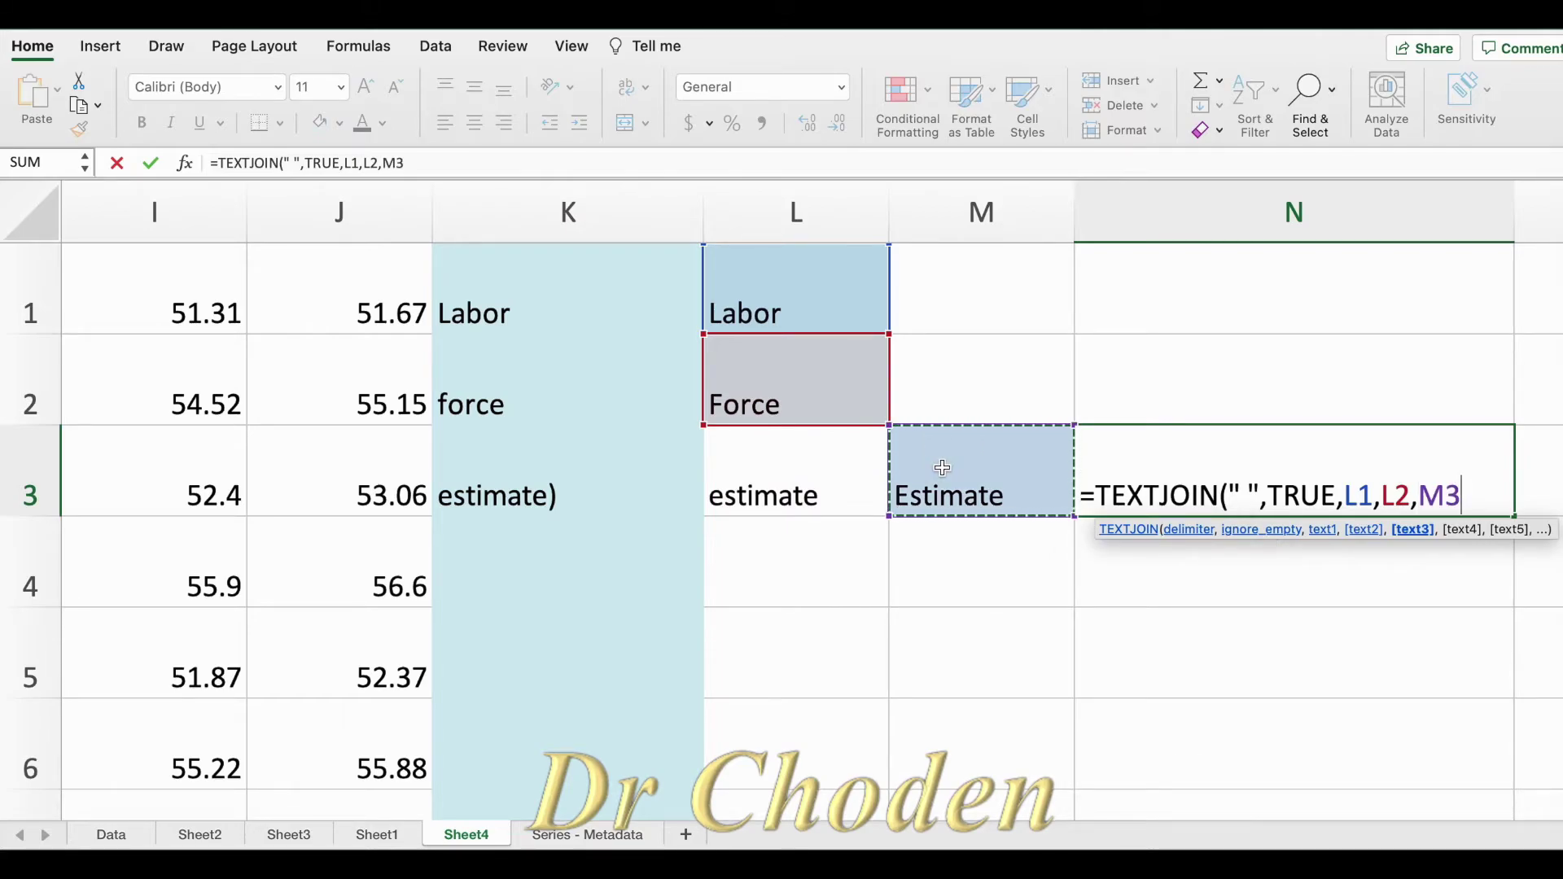
text())
key(Return)
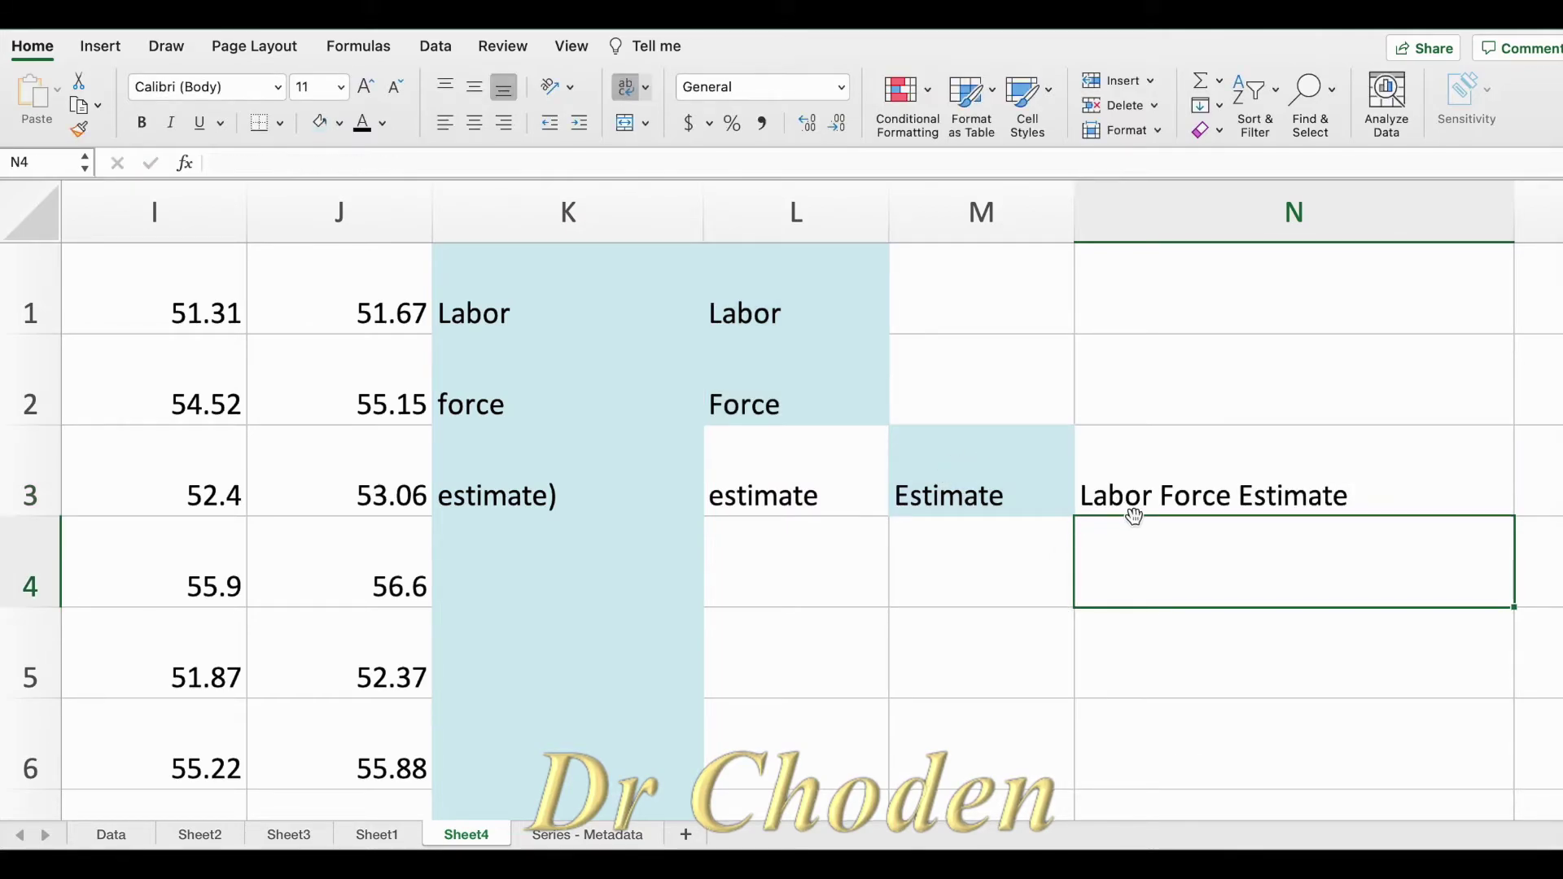
- Change the delimiter of the TEXTJOIN formula in N3 to a comma
click(1134, 502)
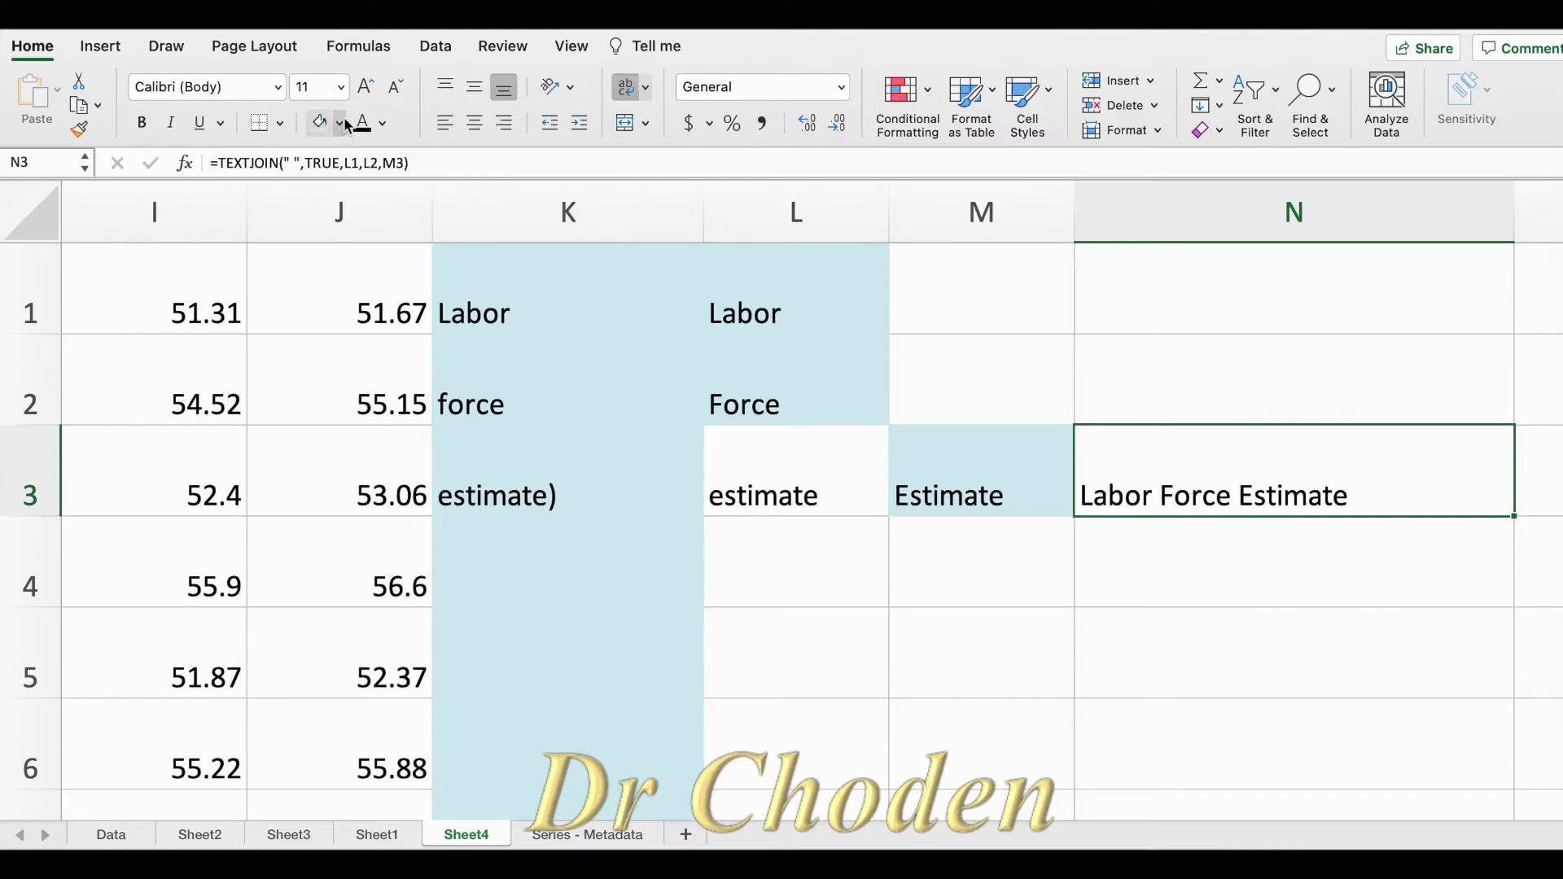
double_click(1250, 494)
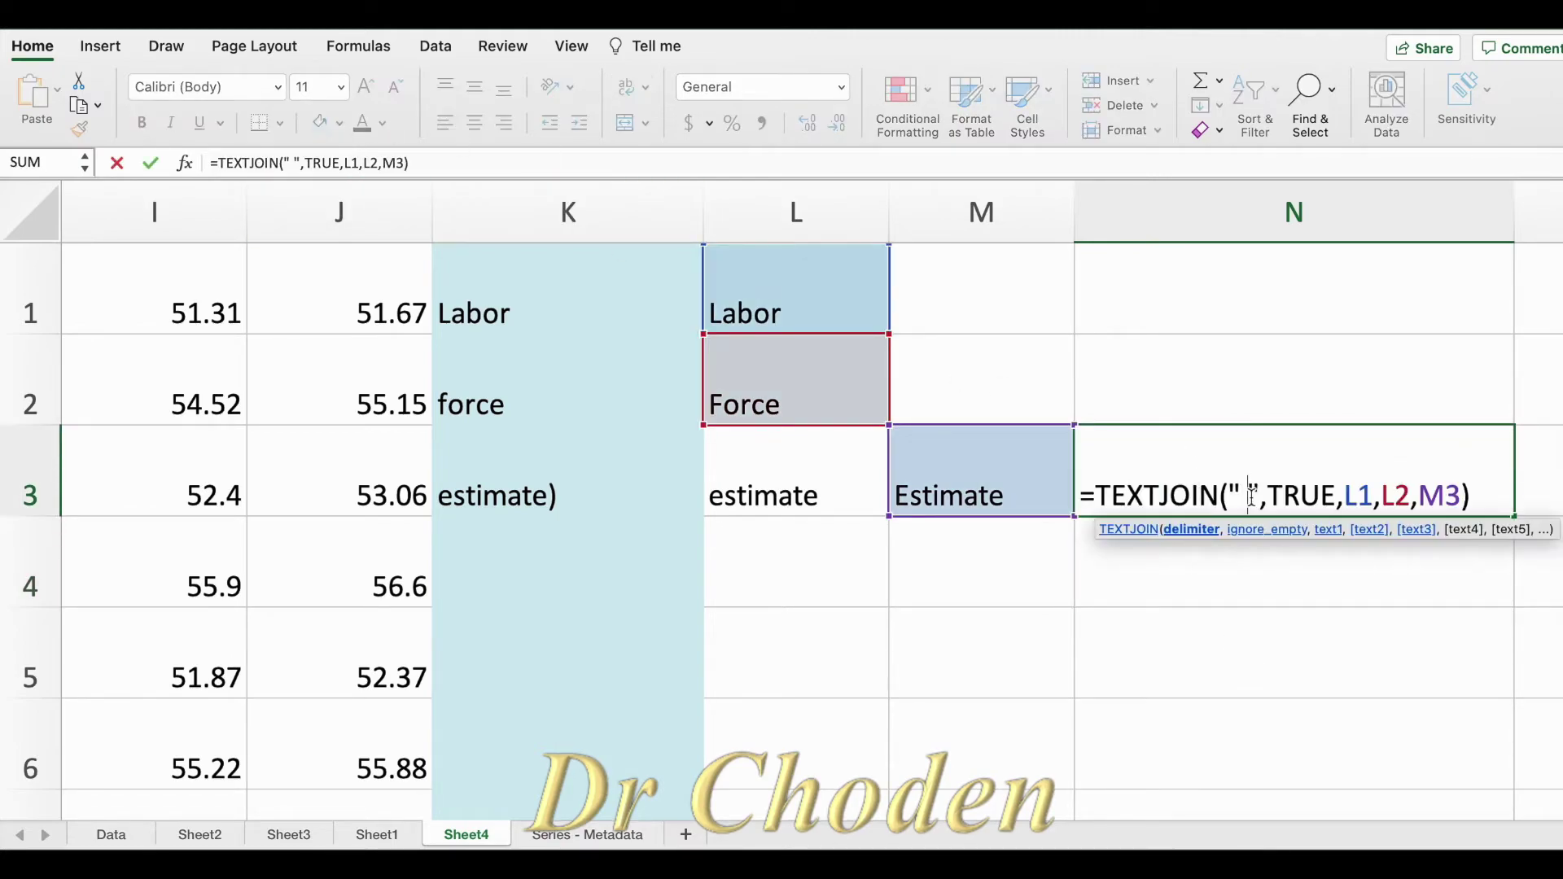
key(BackSpace)
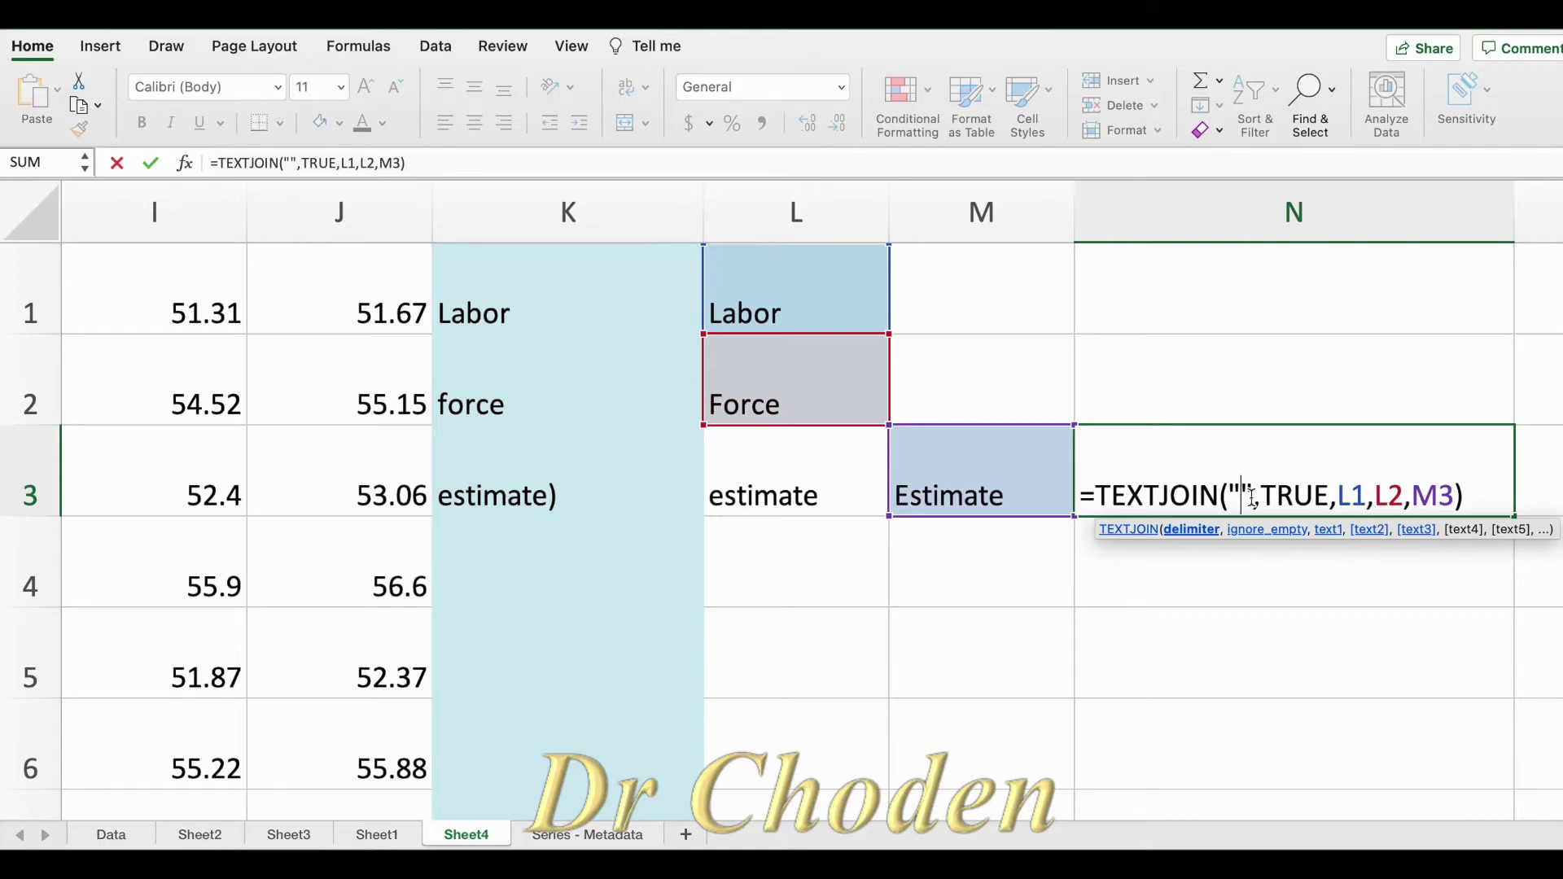
text(,)
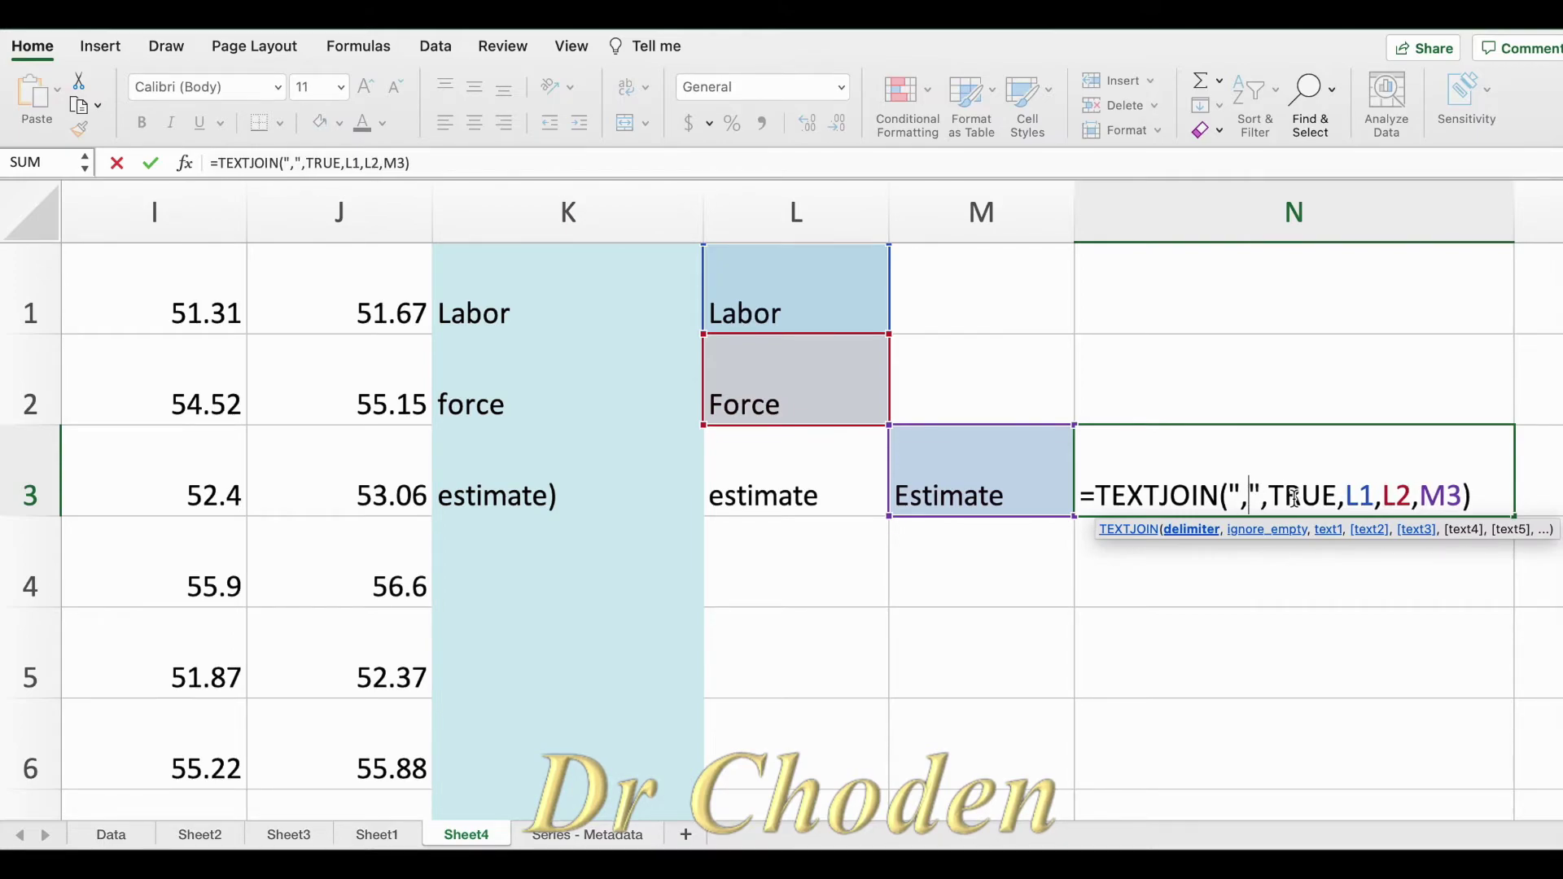
key(Return)
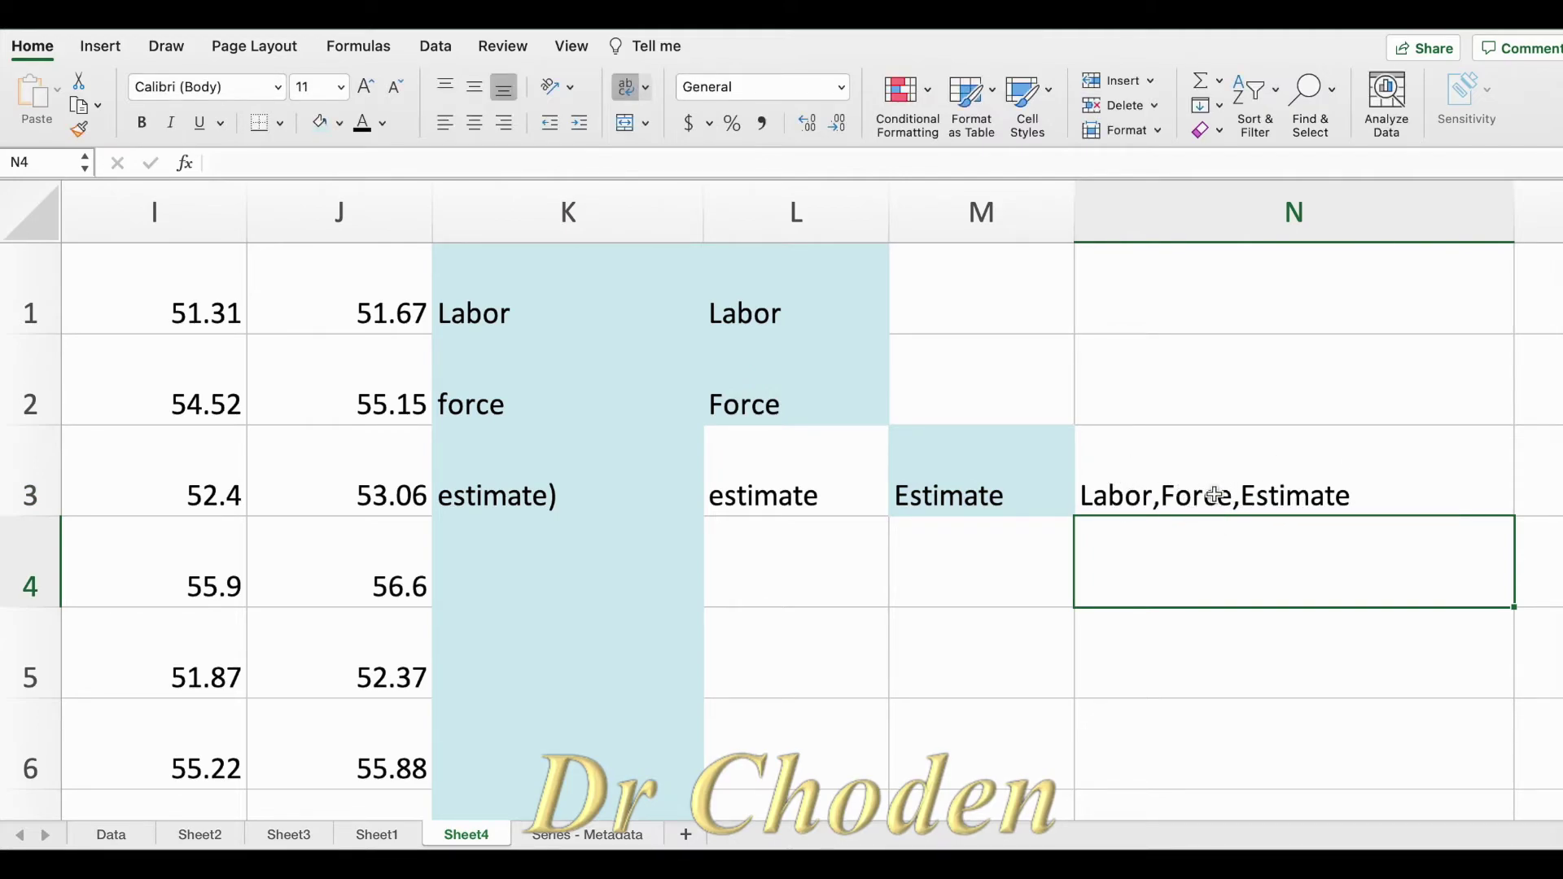
- Set the delimiter of the TEXTJOIN formula in N3 to a plus sign
double_click(1240, 500)
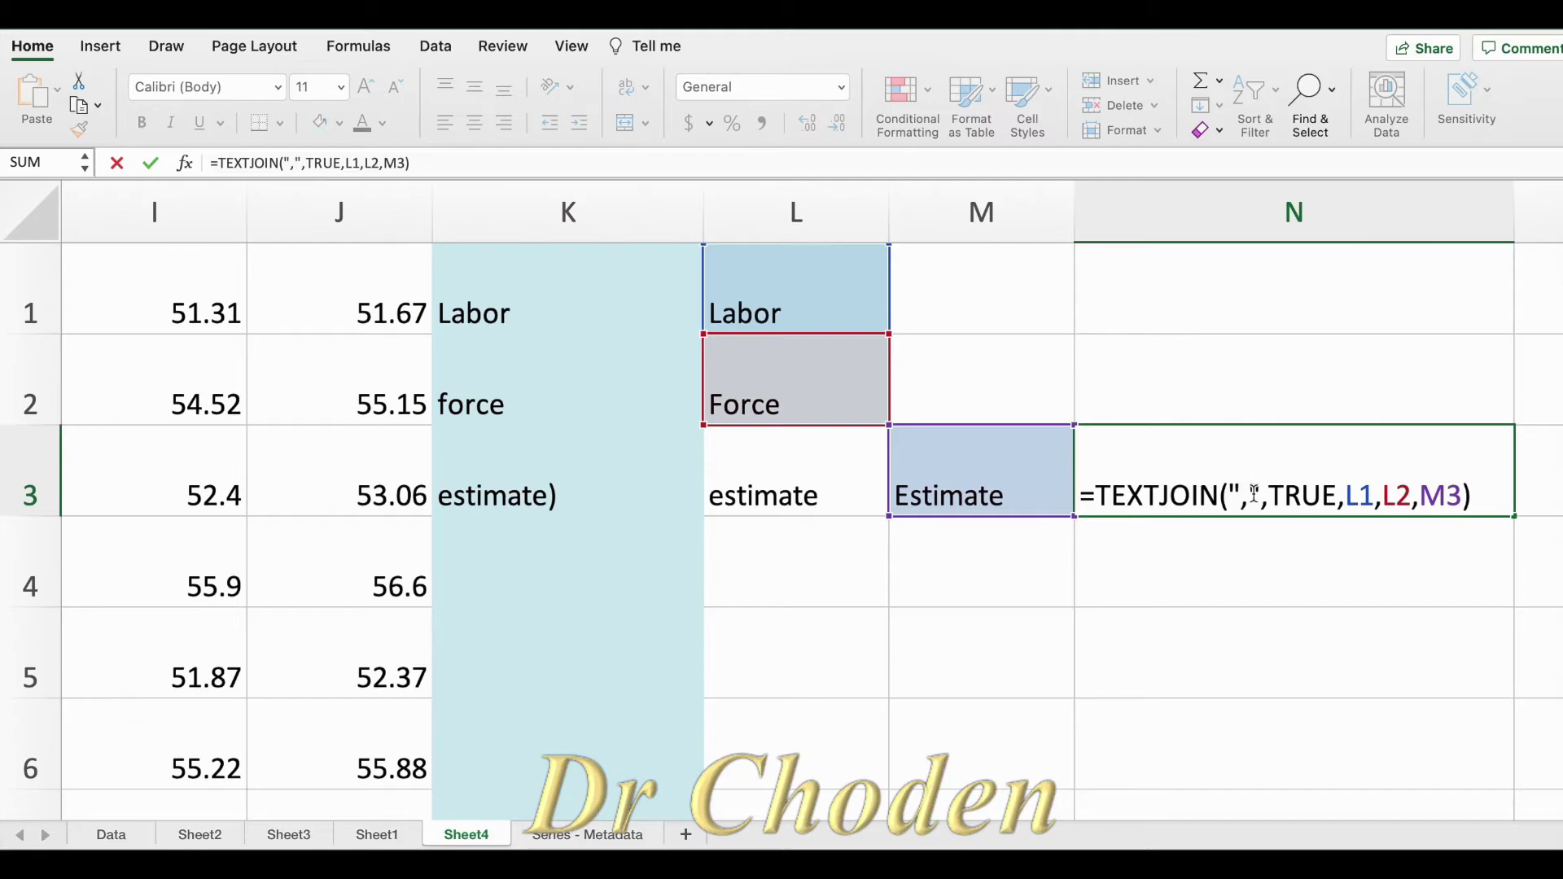
key(BackSpace)
text(+)
key(Return)
click(1253, 491)
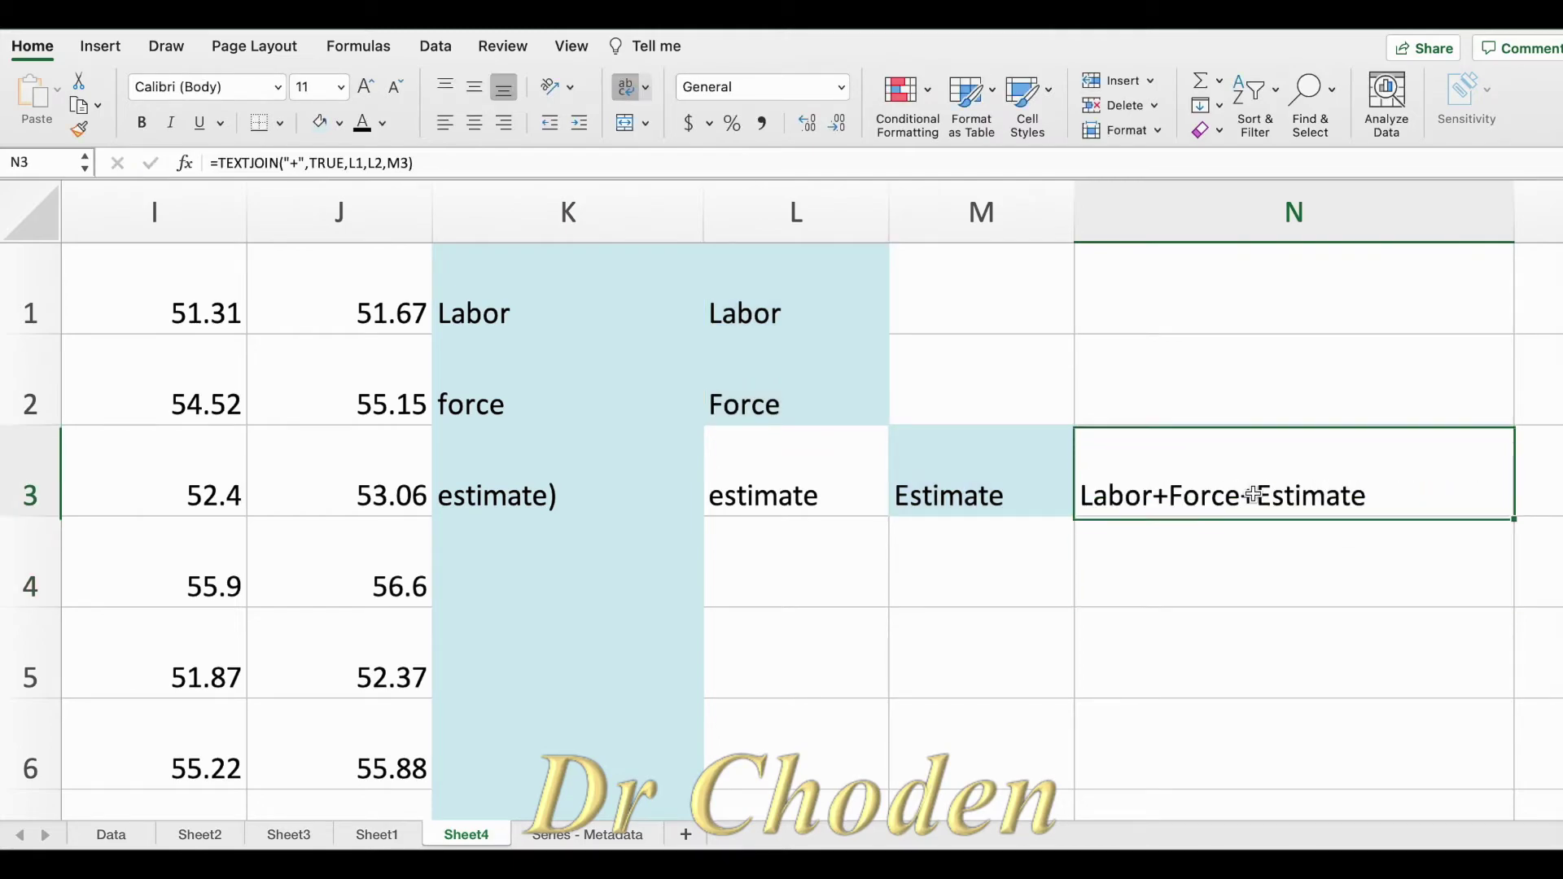
- Replace the plus-sign delimiter of the TEXTJOIN formula in N3 with a space
double_click(1253, 492)
key(BackSpace)
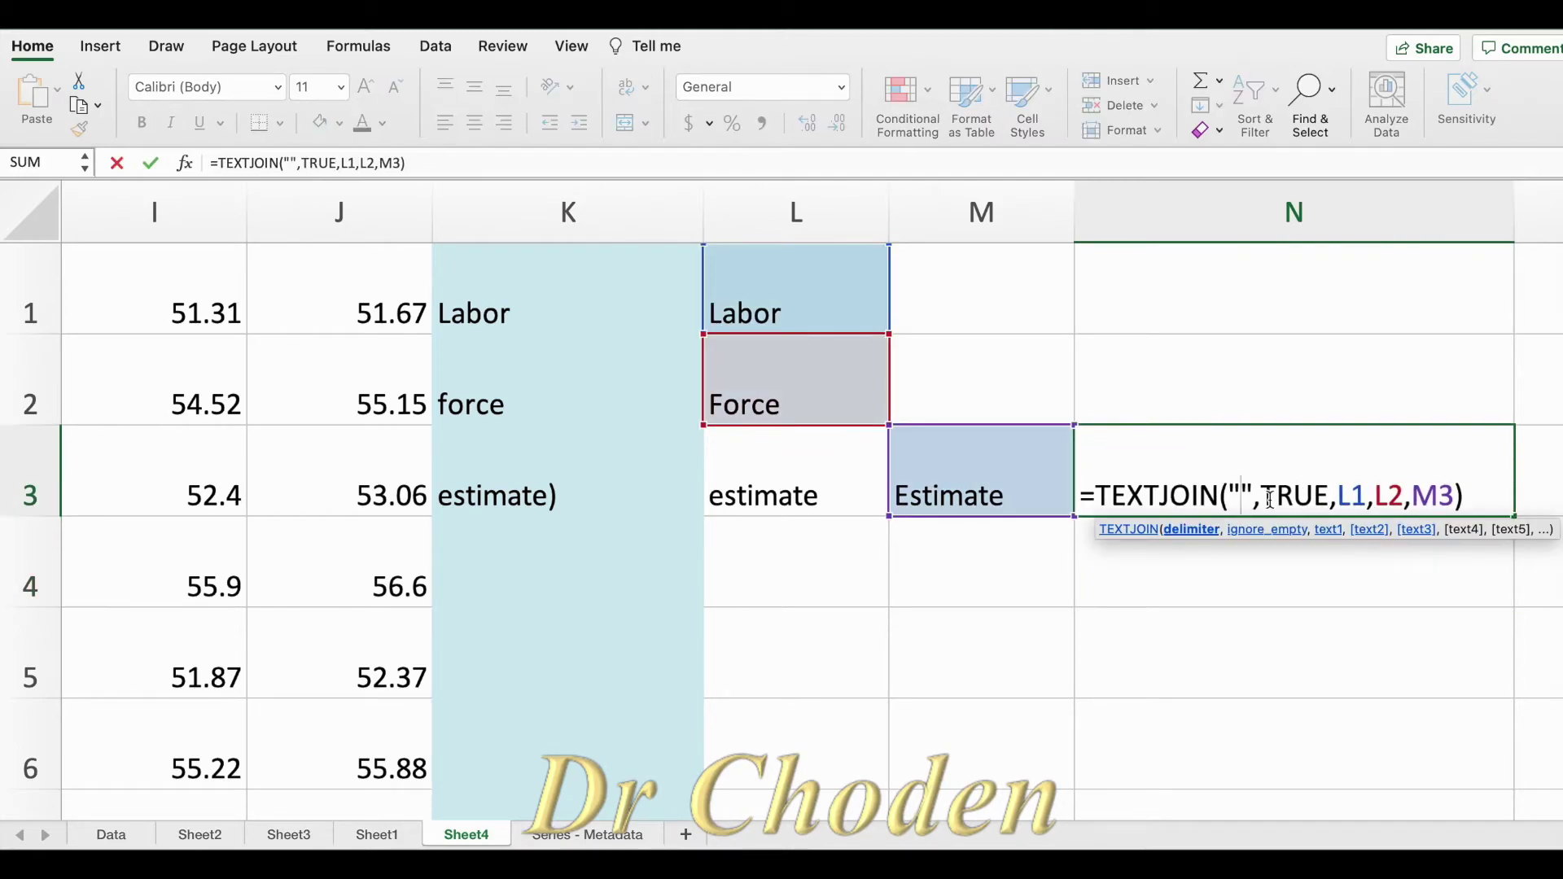
text(>)
key(BackSpace)
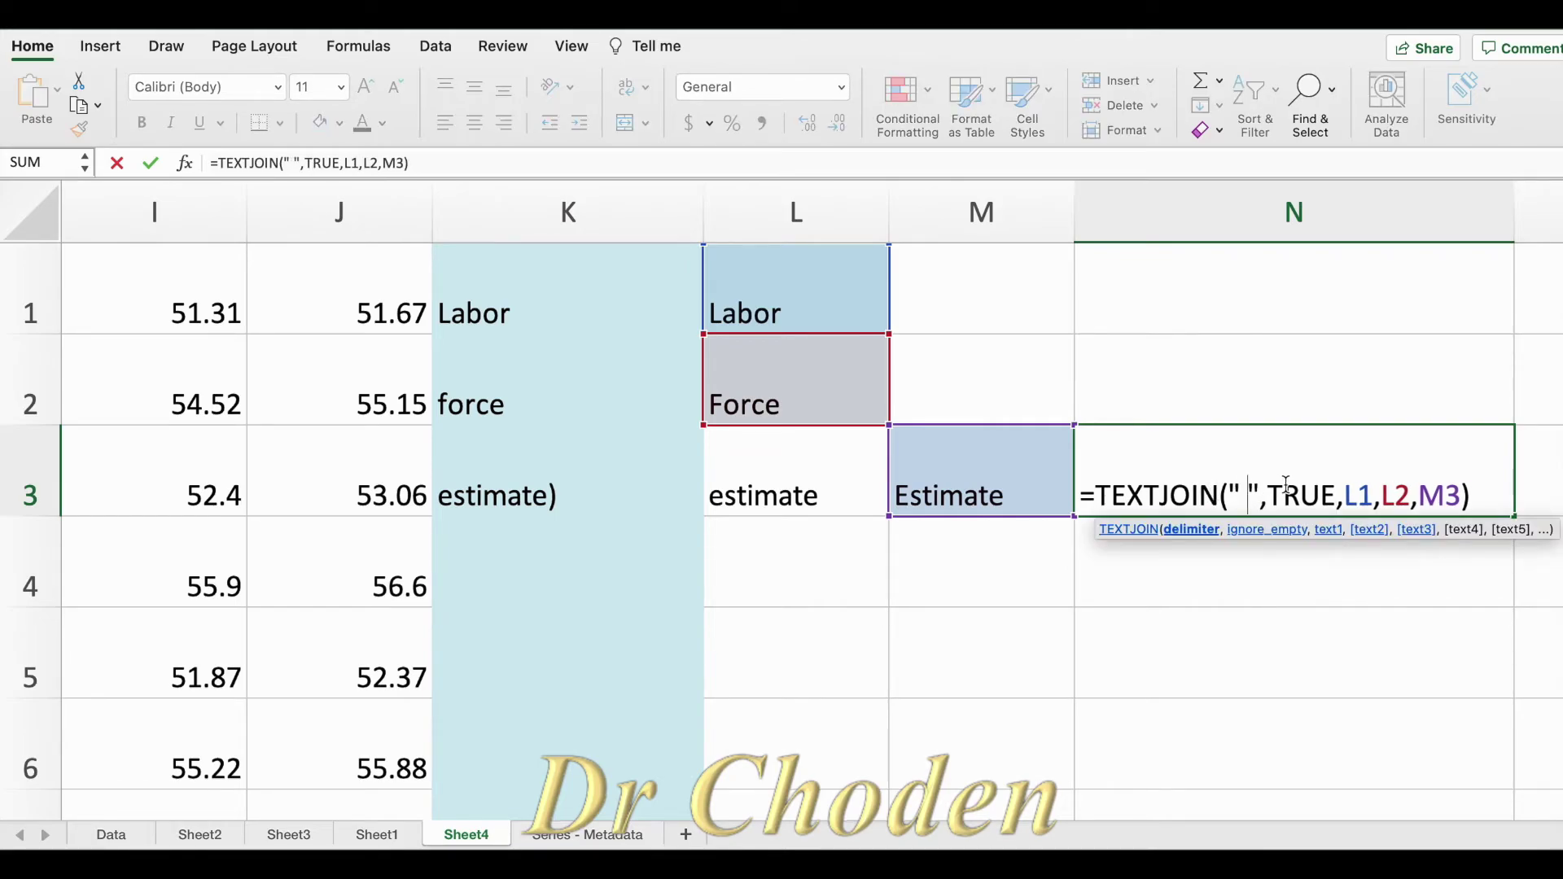
key(Return)
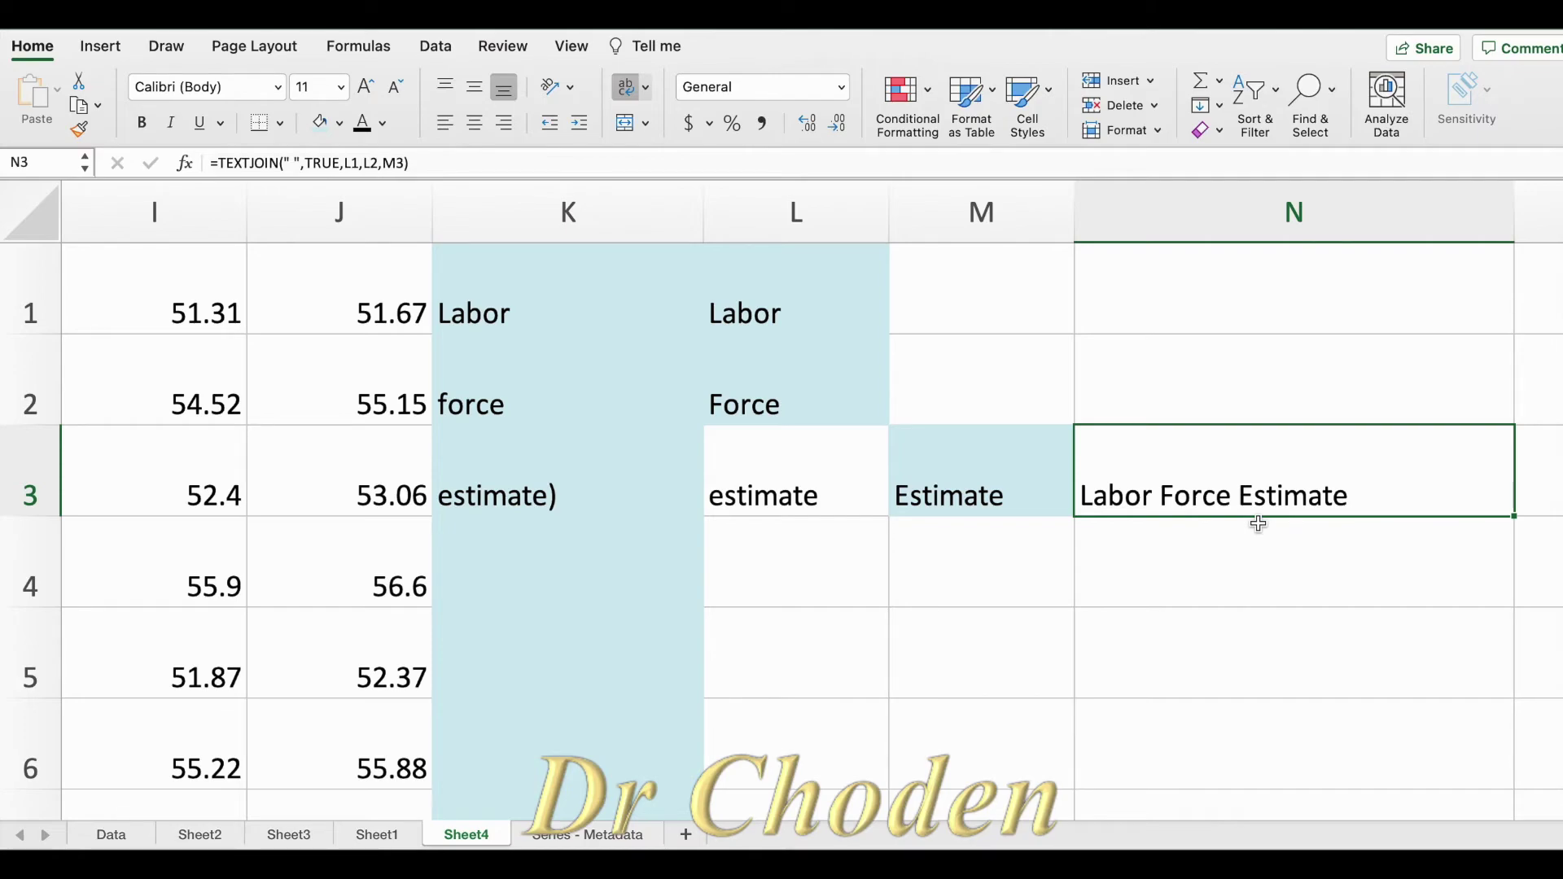
- Enter a CONCAT formula in N4 joining L1, L2 and M3, and compare it with the TEXTJOIN formula in N3
double_click(1199, 546)
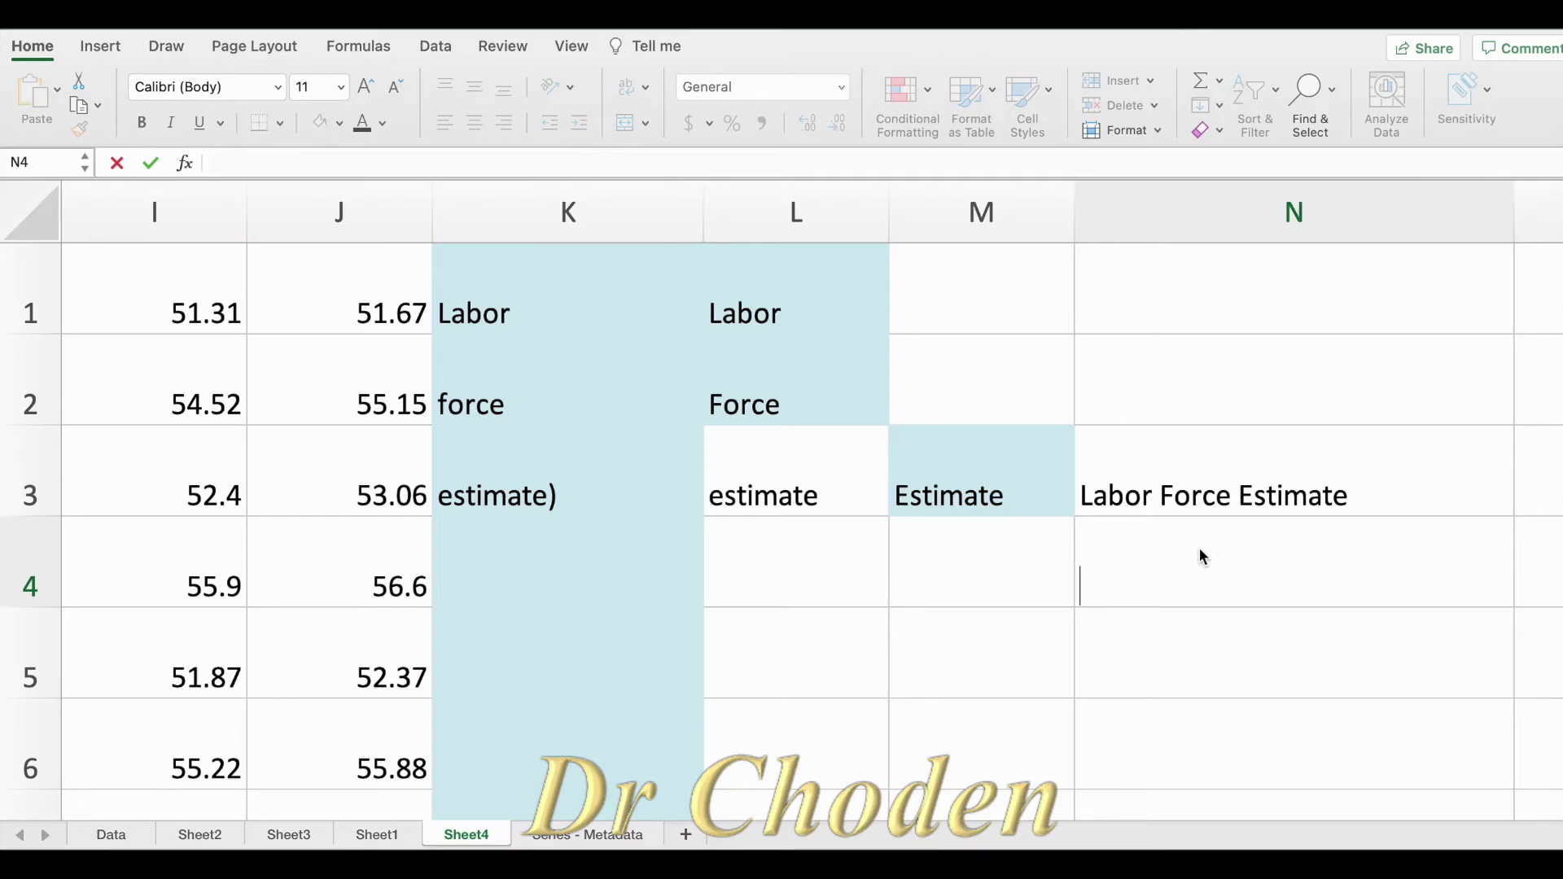
text(=CONCAT()
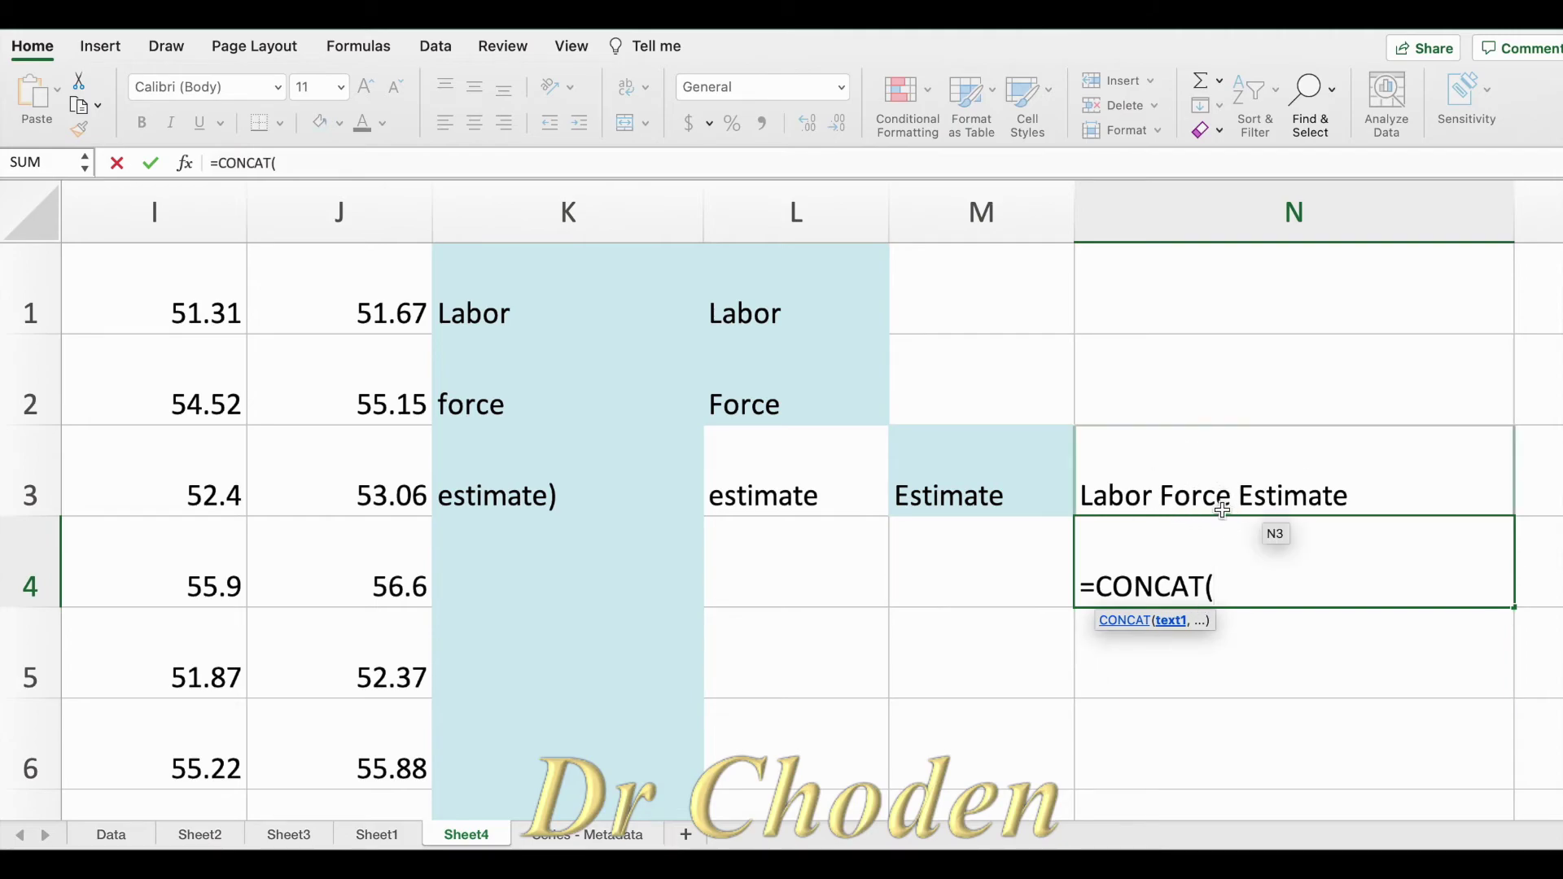
click(764, 314)
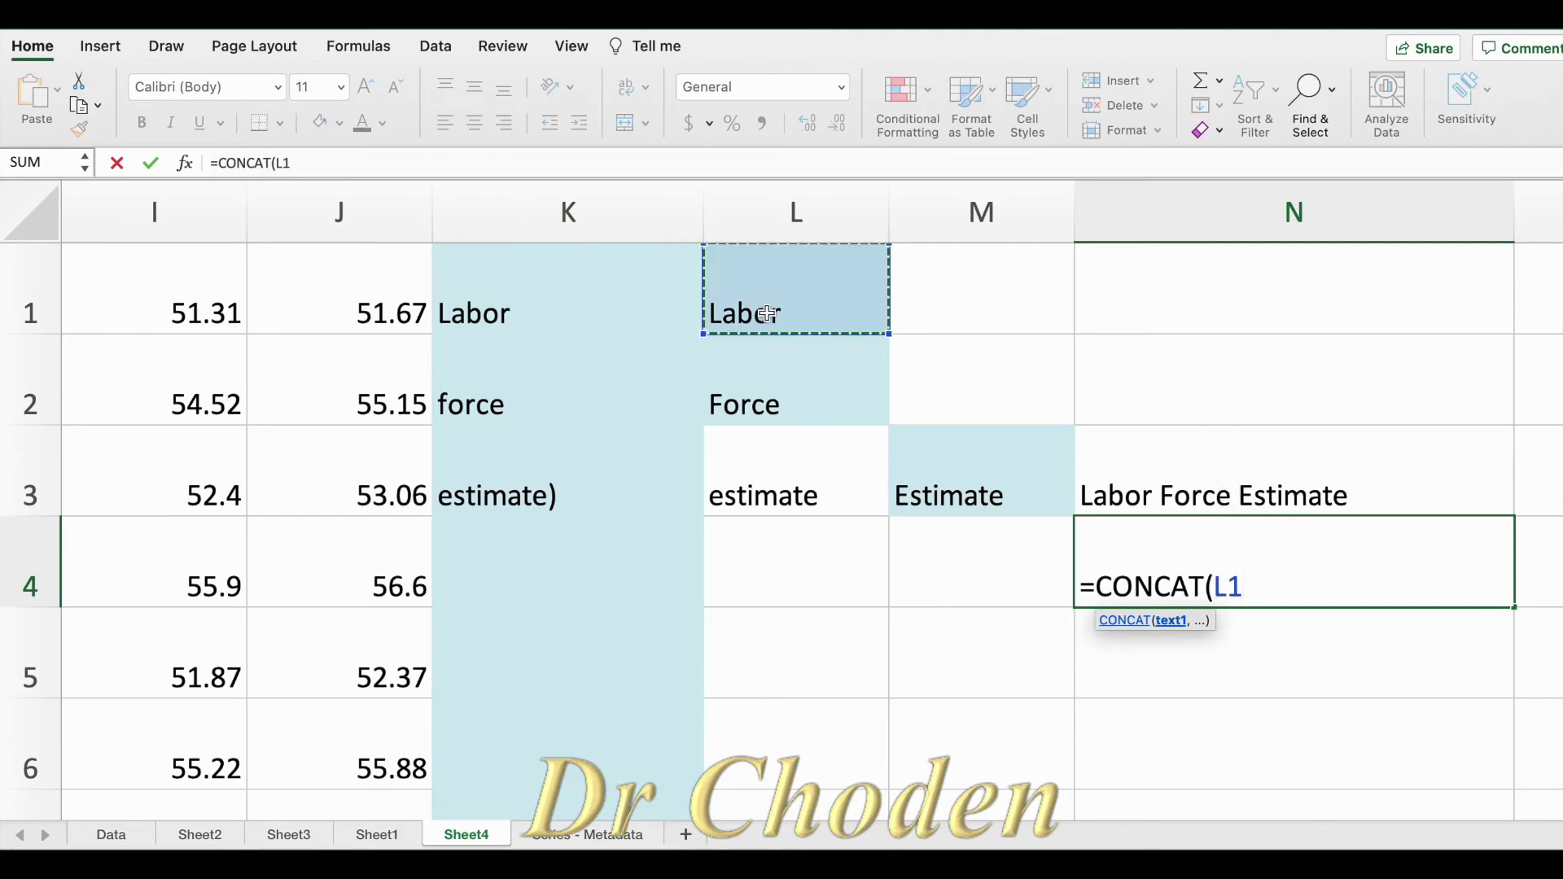
text(,)
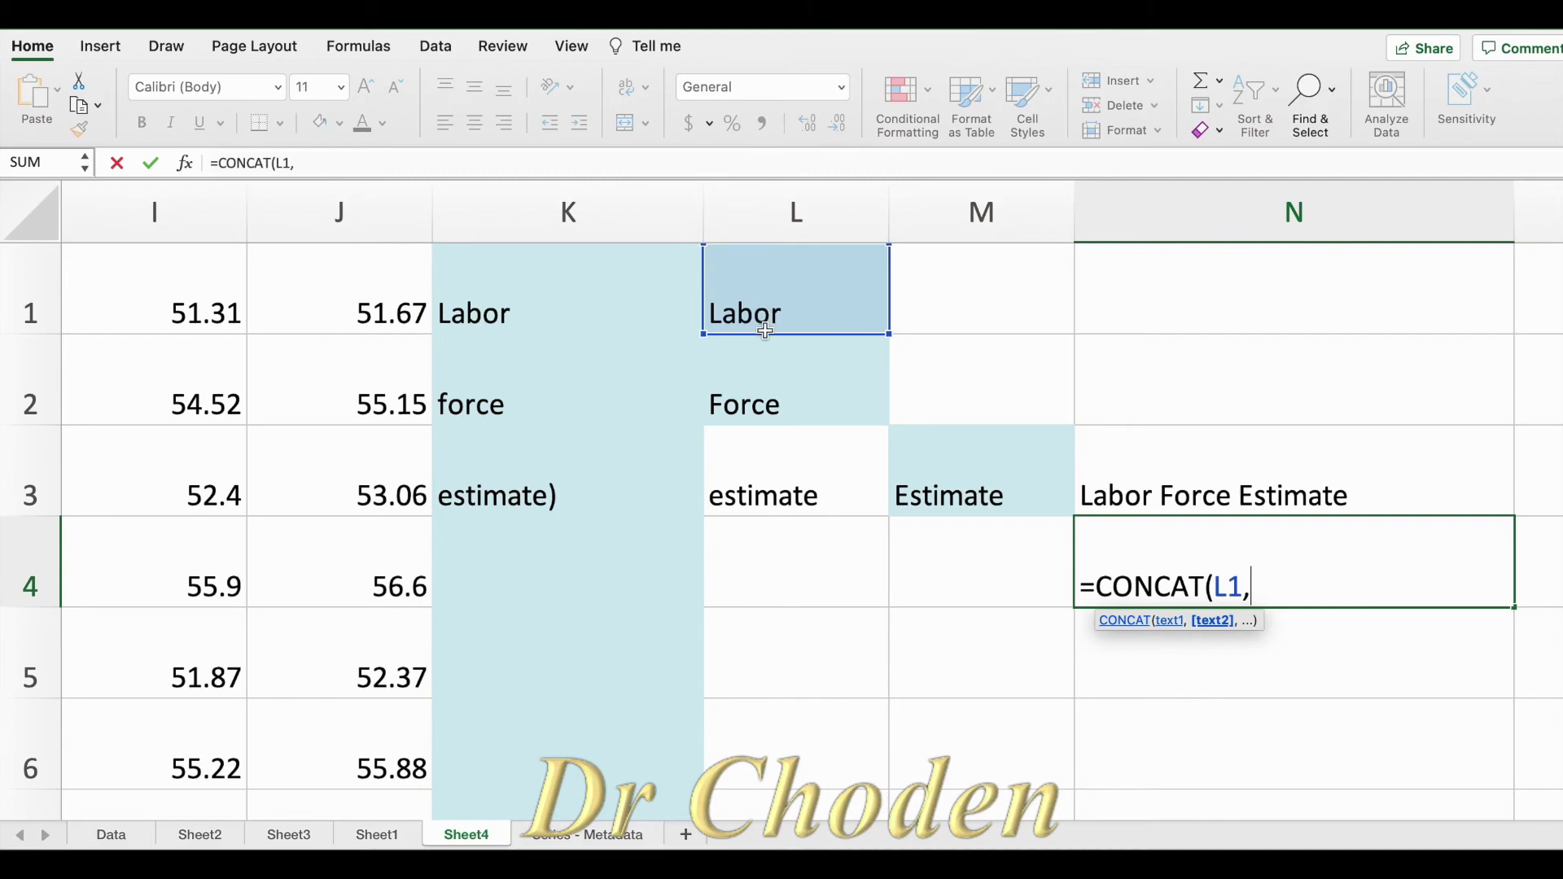
click(772, 381)
text(,)
click(989, 481)
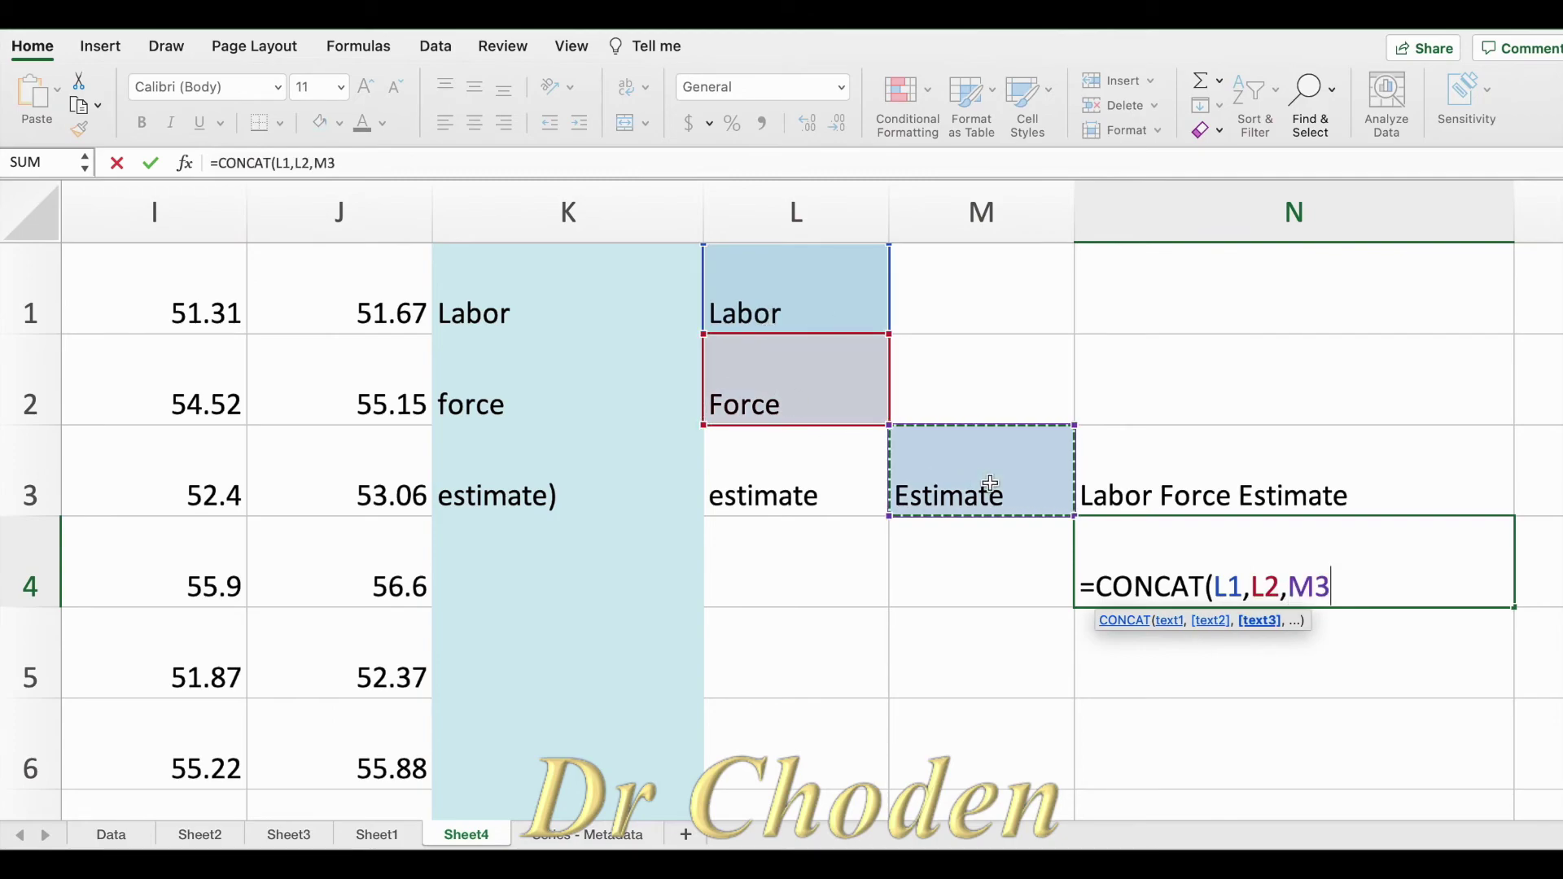
key(Return)
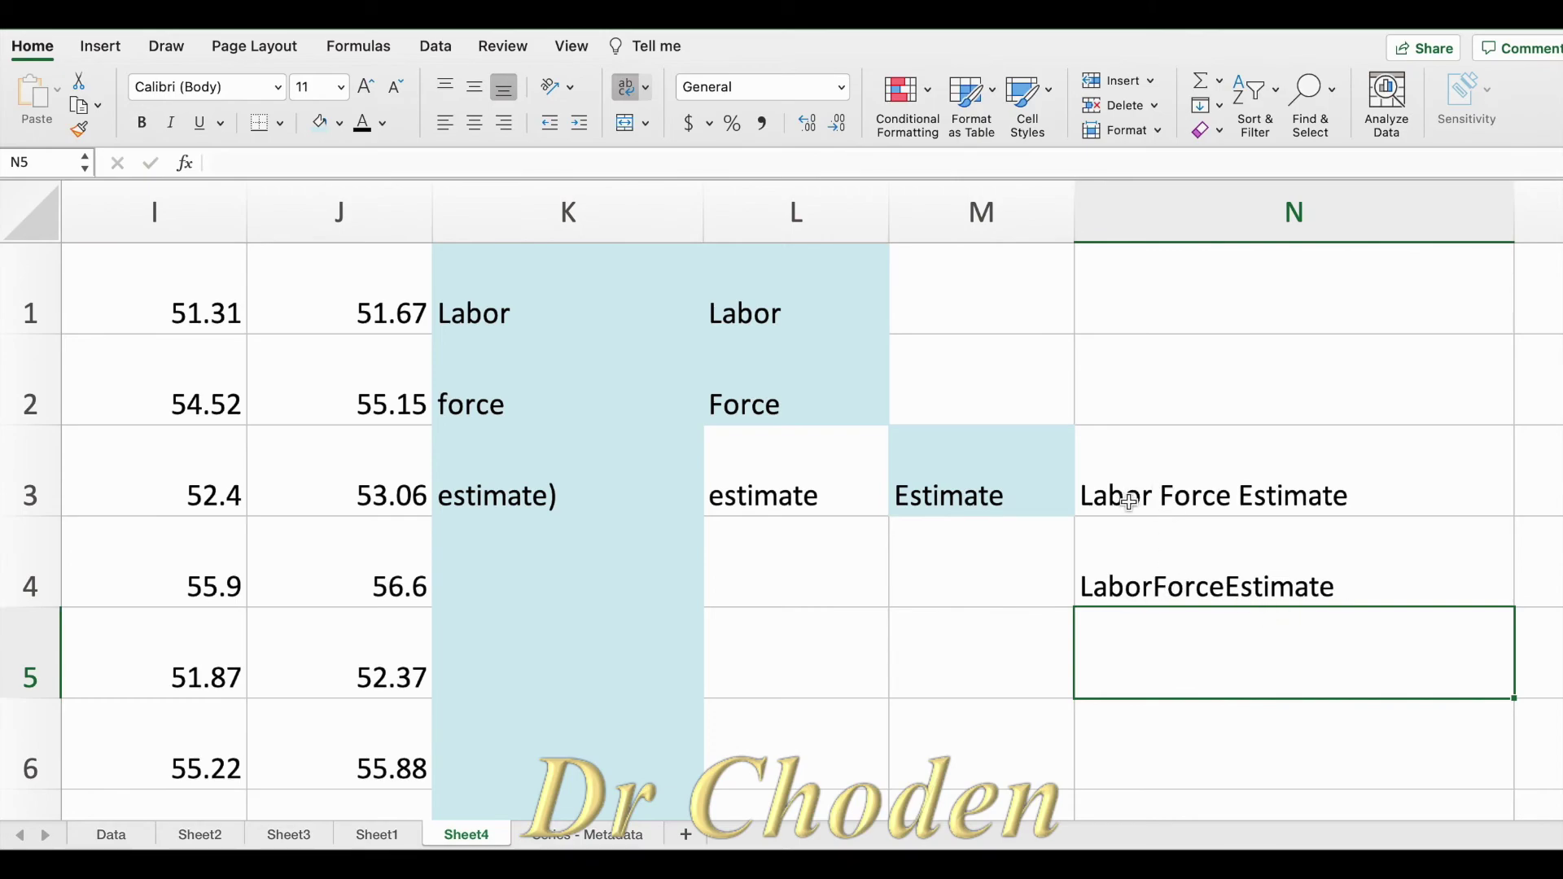
click(1169, 500)
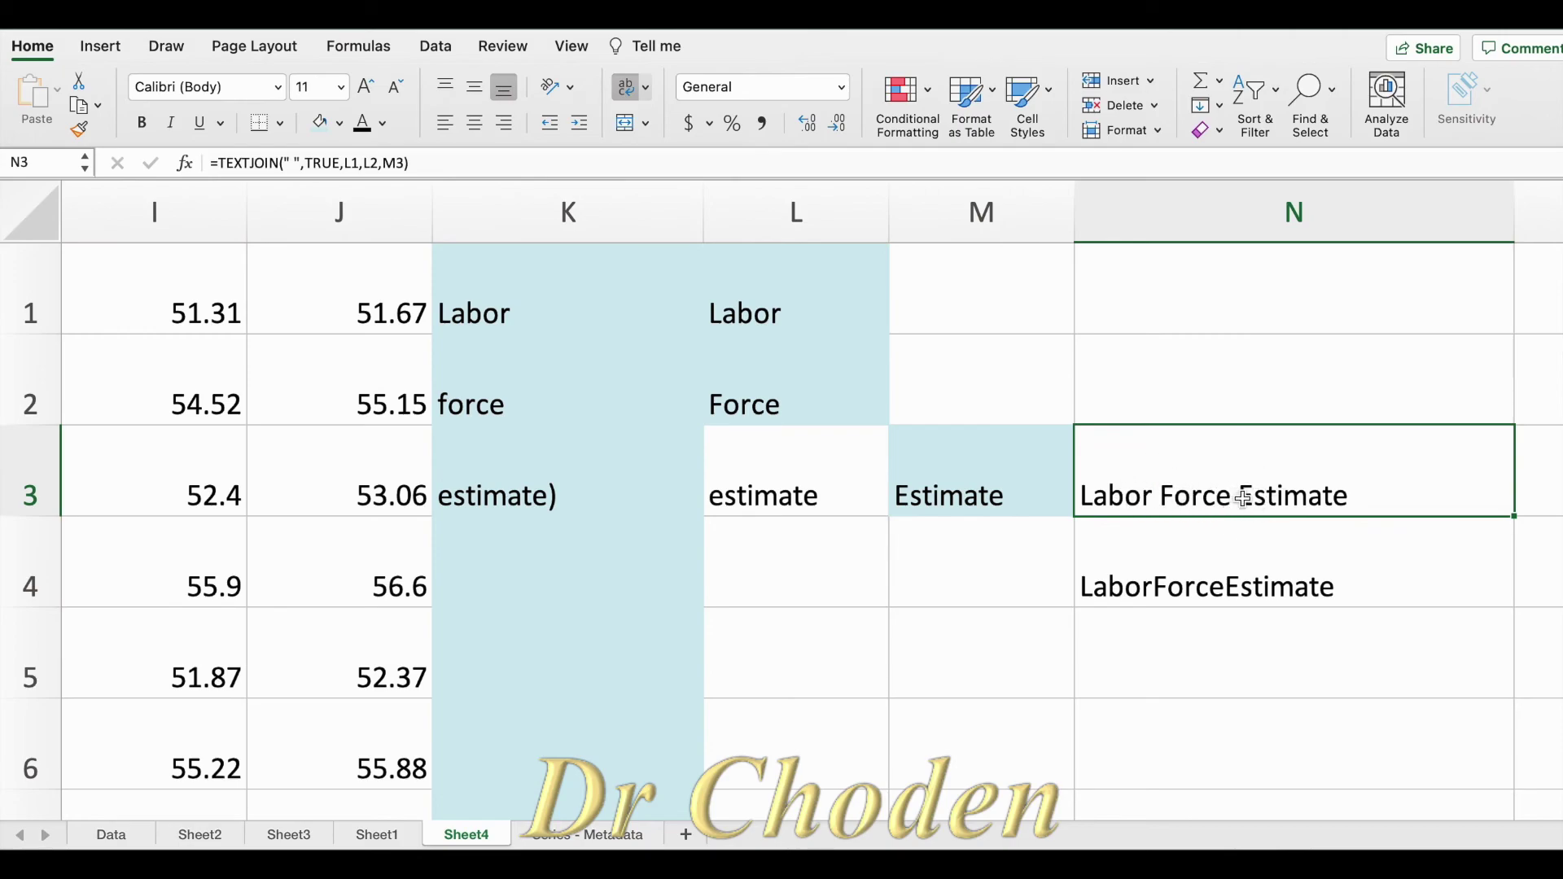
click(1244, 580)
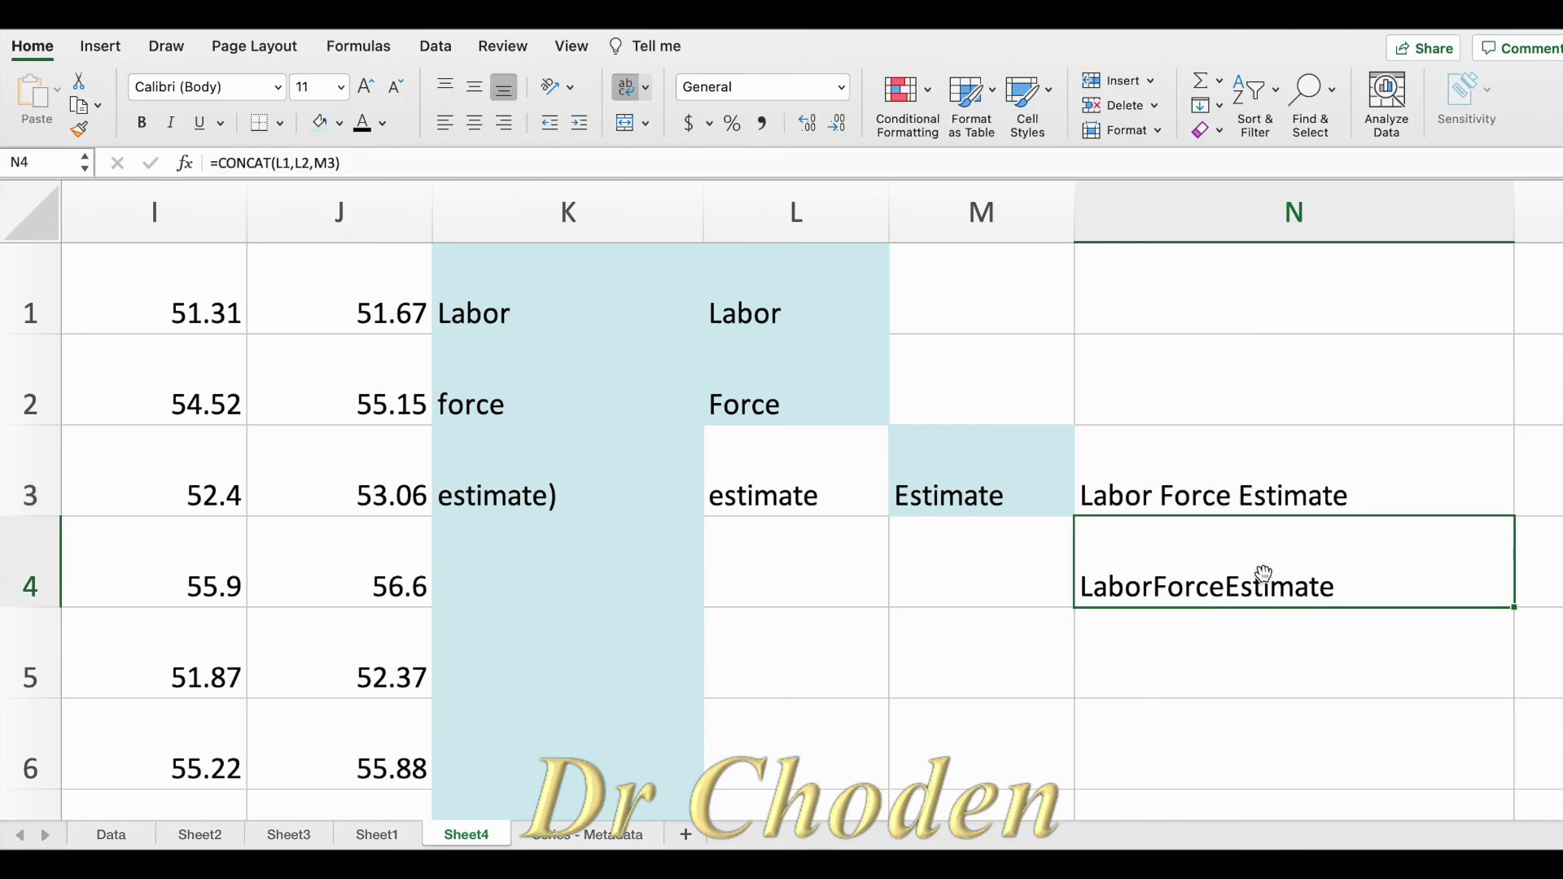